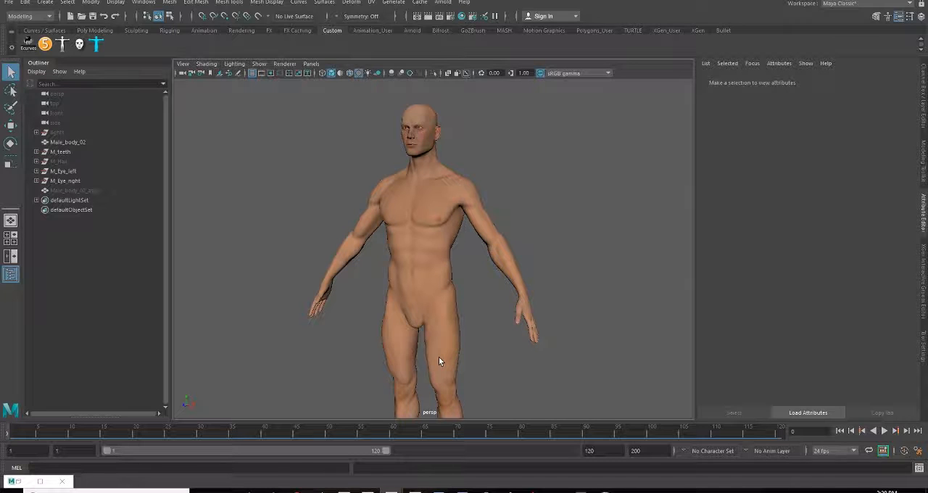
Open the AdvancedSkeleton tool and narrow its docked panel to enlarge the viewport around the male character
scroll(421, 222, up, 2)
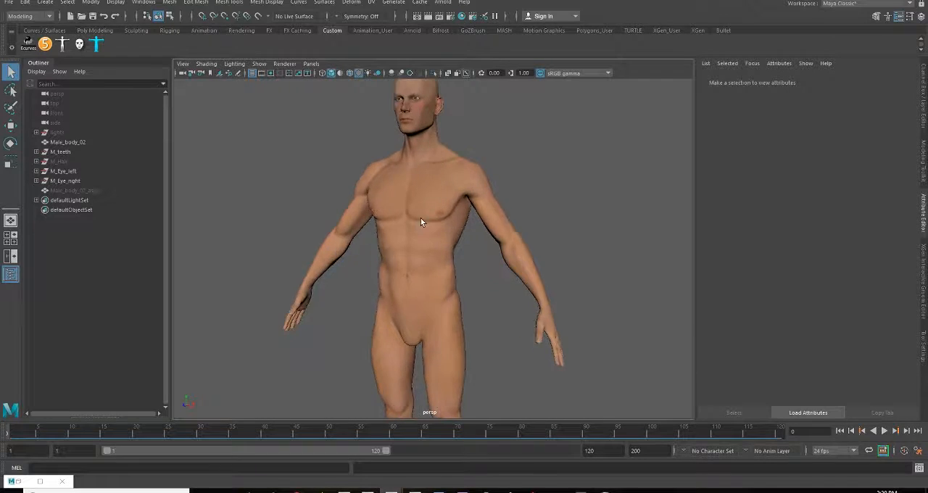
alt+middle_drag(421, 222, 410, 258)
alt+drag(410, 258, 425, 257)
alt+middle_drag(425, 256, 408, 276)
scroll(409, 275, up, 3)
alt+drag(408, 276, 369, 280)
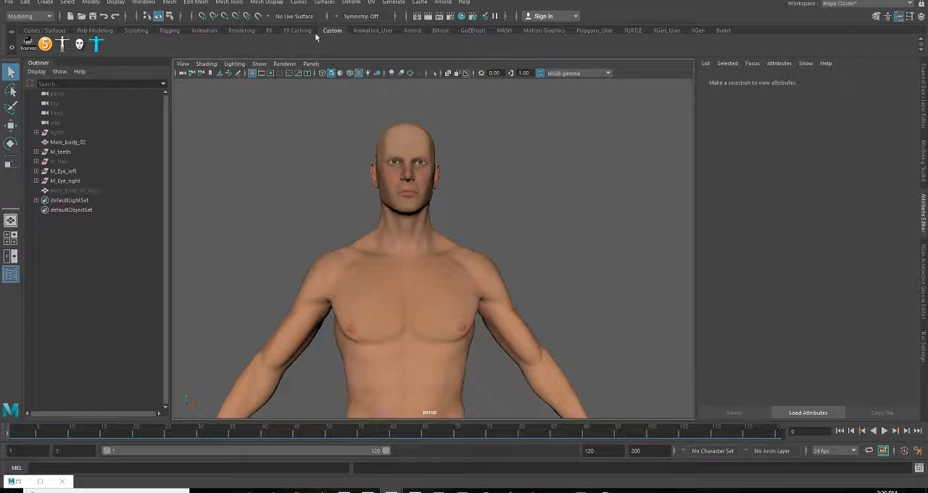
click(46, 45)
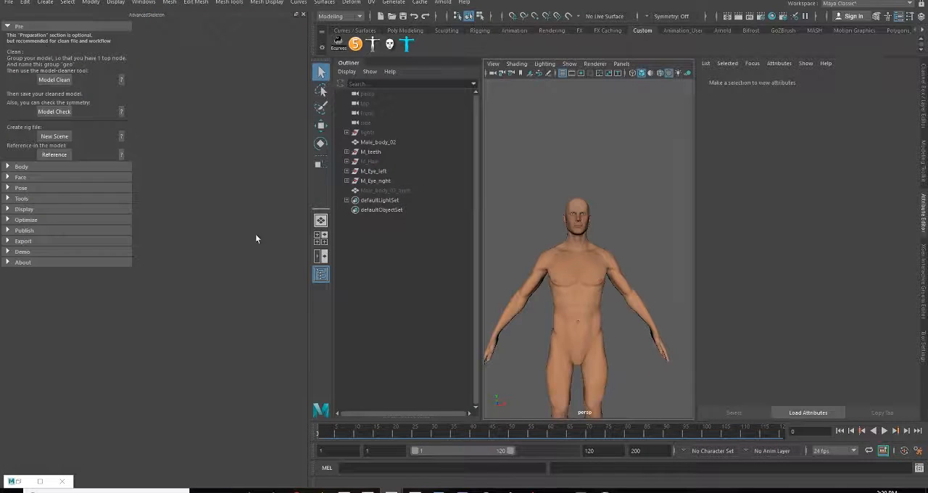
drag(311, 222, 145, 216)
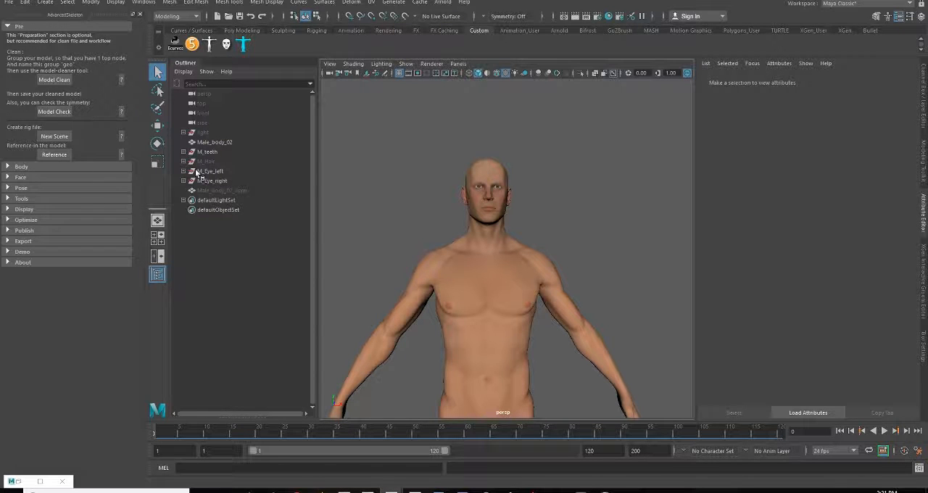
Examine the wireframe topology of the Male_body_02 mesh from several angles, covering torso, legs, arms and head
click(184, 133)
click(183, 133)
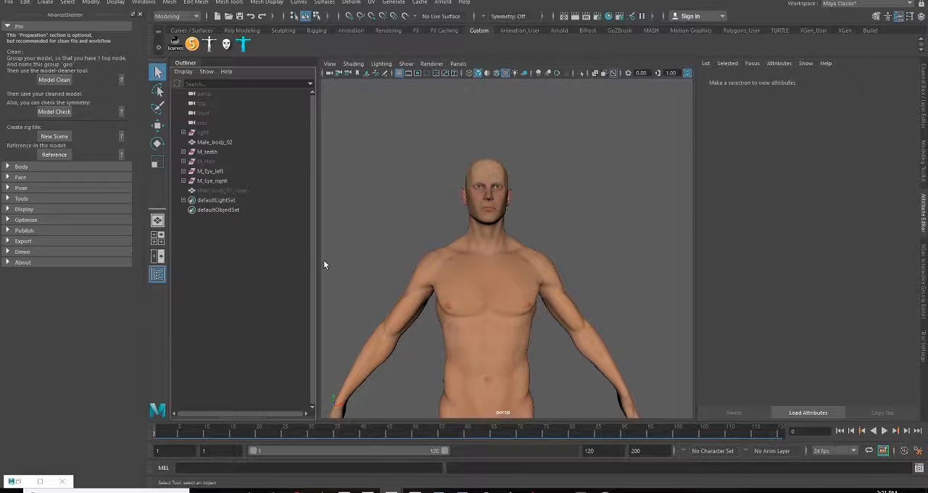
click(222, 143)
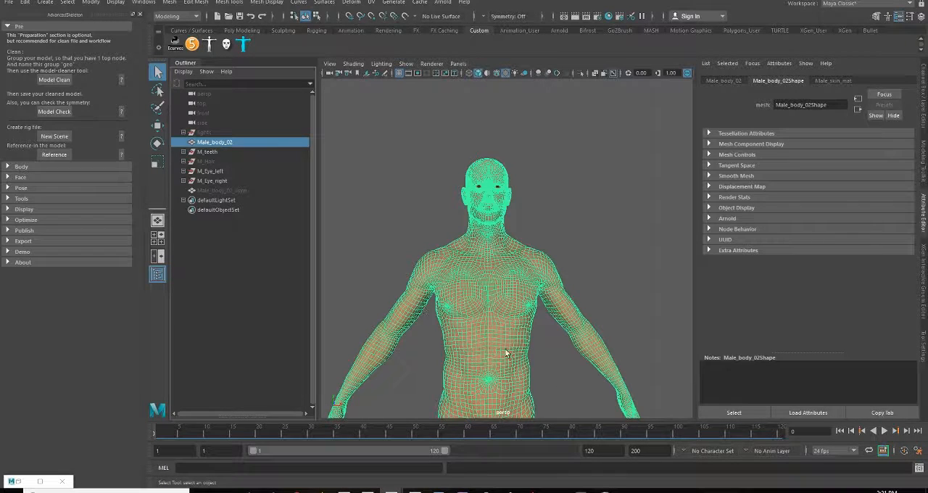
alt+middle_drag(532, 406, 576, 356)
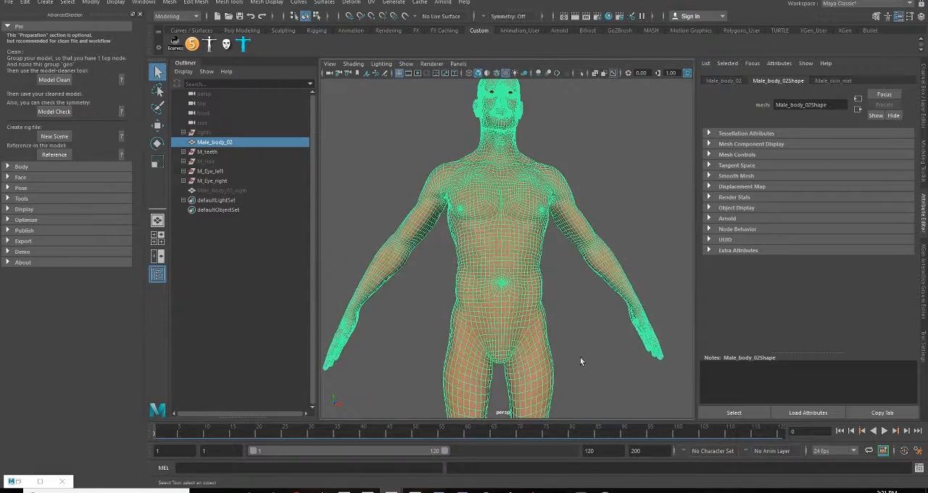
alt+right_drag(583, 361, 505, 319)
alt+drag(505, 319, 542, 338)
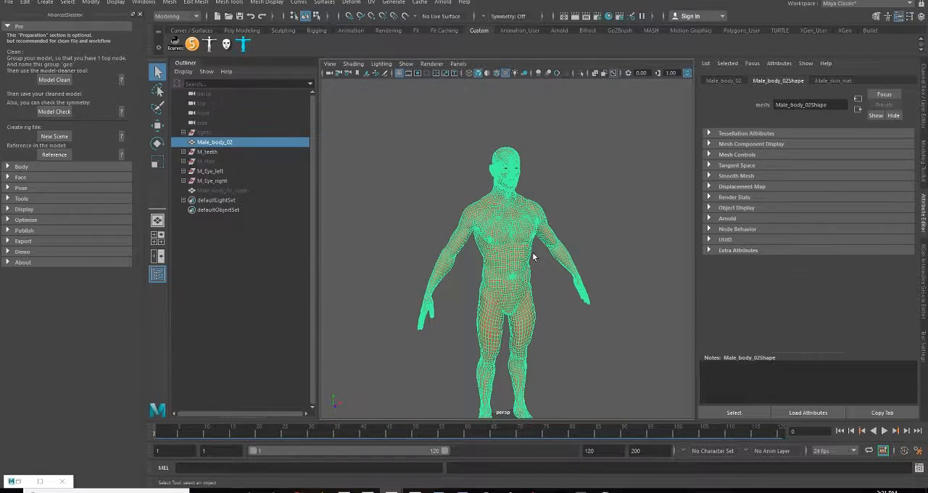
click(563, 307)
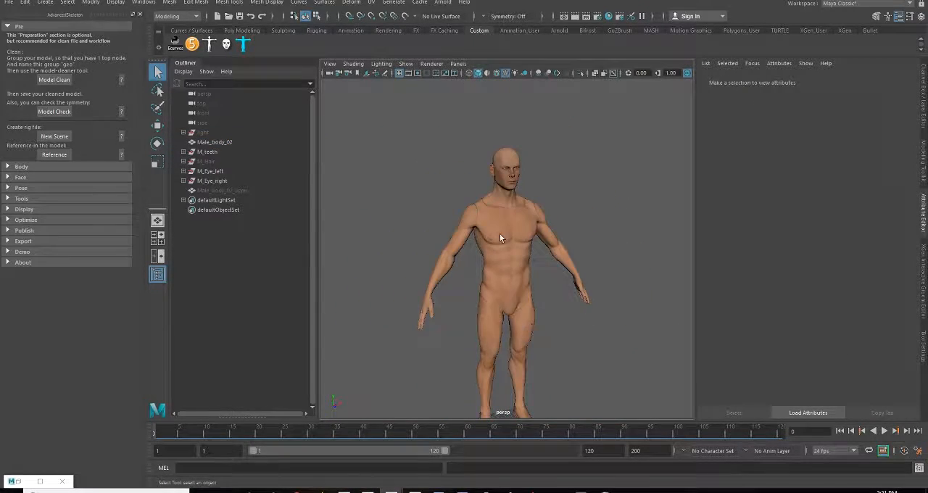
alt+right_drag(500, 237, 545, 285)
click(544, 286)
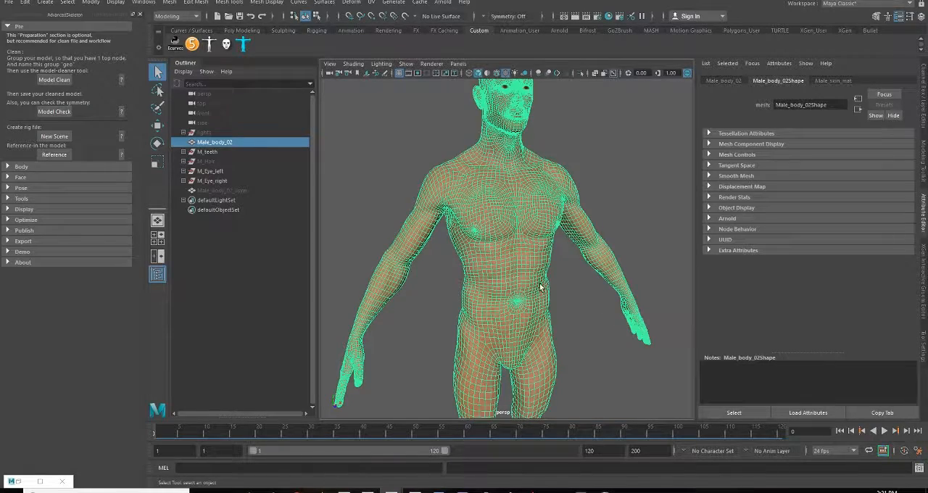
alt+drag(559, 355, 500, 322)
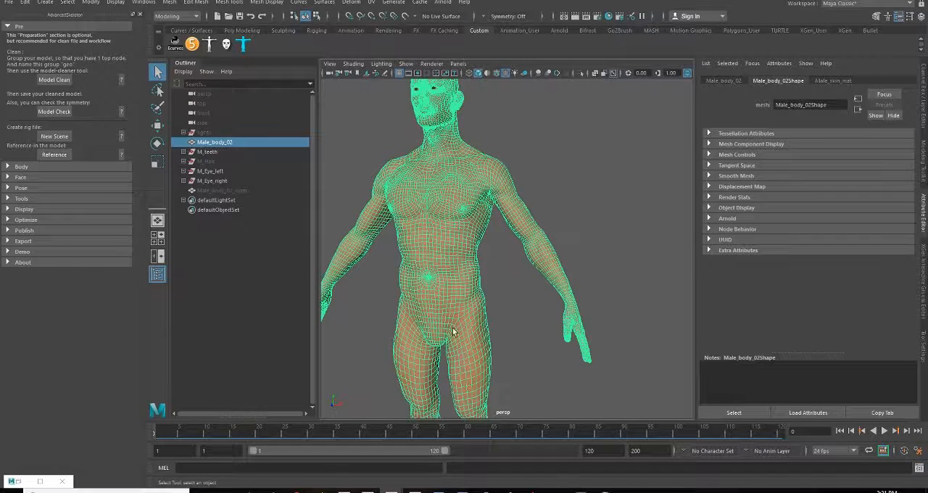
alt+middle_drag(489, 335, 501, 224)
alt+right_drag(523, 294, 490, 281)
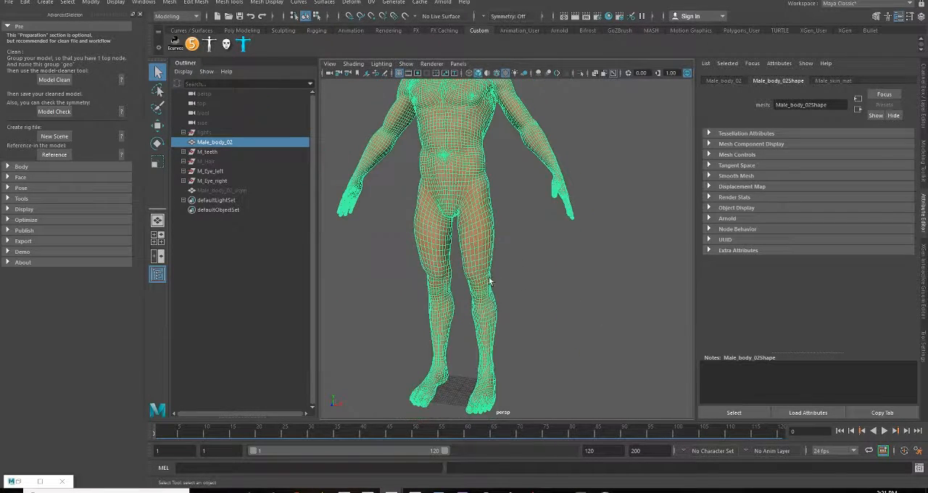
alt+middle_drag(499, 195, 496, 348)
alt+right_drag(456, 263, 525, 311)
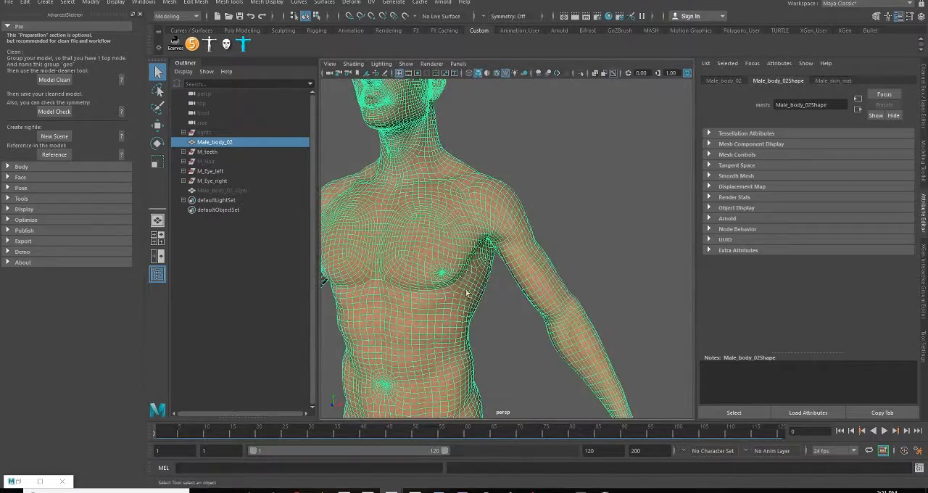
alt+middle_drag(414, 231, 486, 322)
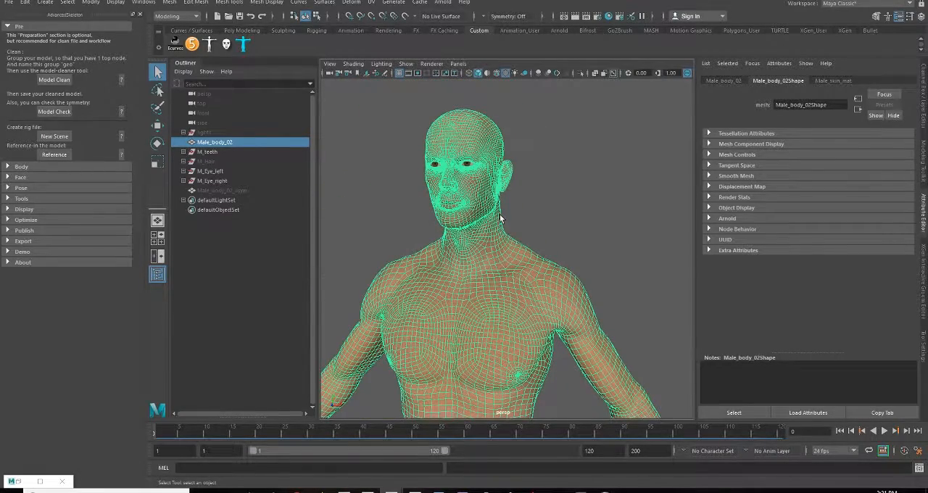
alt+drag(484, 265, 560, 275)
click(560, 274)
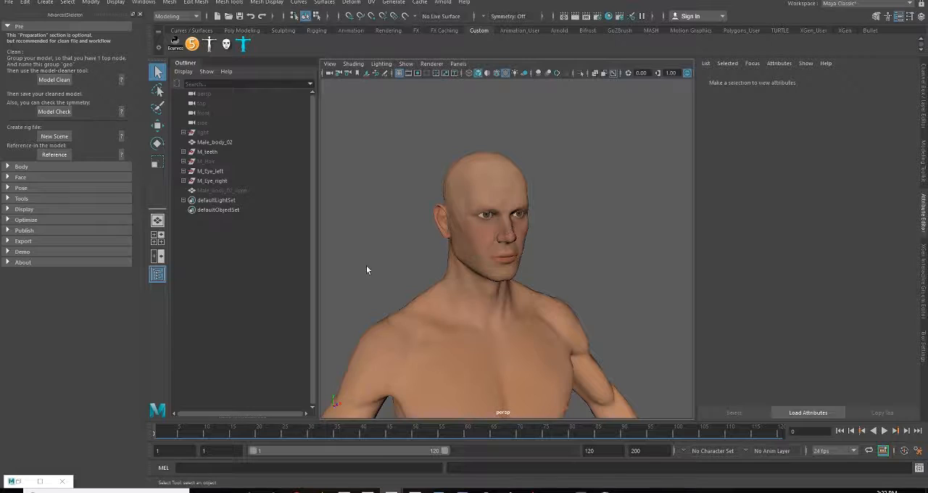
Frame and hide the Male_body_02 mesh to expose the eyes and teeth inside the head
click(432, 178)
key(f)
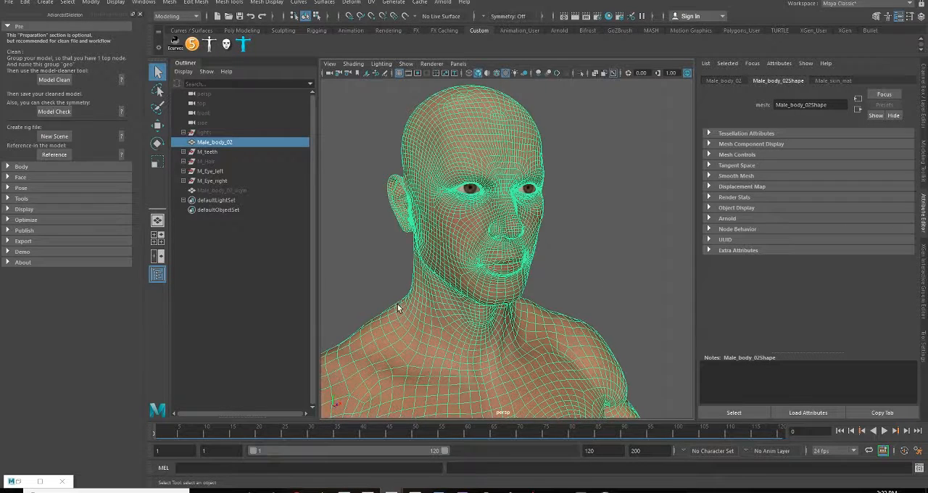
key(ctrl+h)
alt+middle_drag(544, 279, 544, 344)
mouse_move(544, 344)
alt+right_down()
mouse_move(580, 366)
mouse_move(557, 341)
mouse_move(536, 341)
alt+right_up()
alt+middle_drag(537, 340, 531, 314)
Inspect the separate iris and sclera meshes in the M_Eye_right group, toggling the iris off and on
click(454, 270)
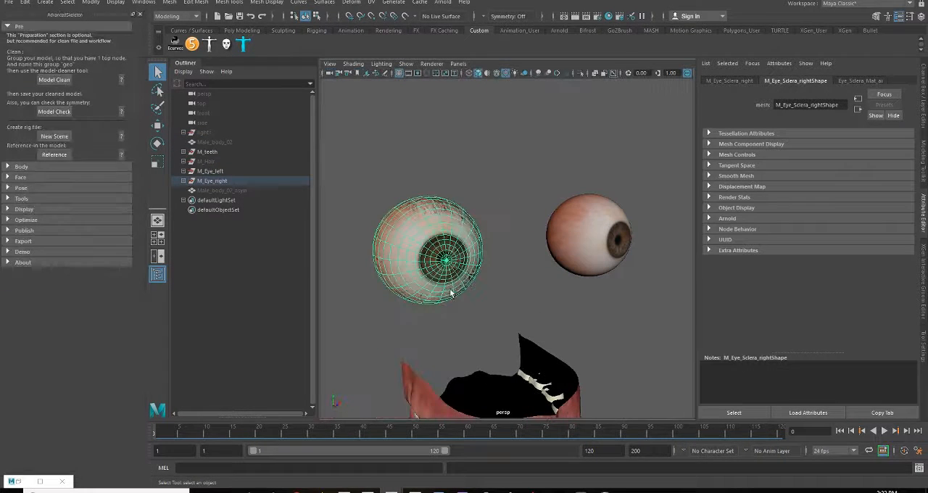
click(447, 266)
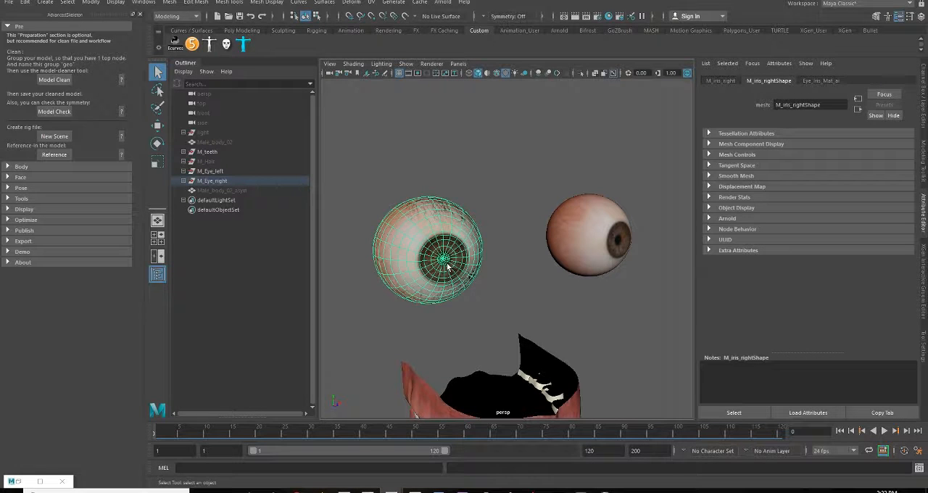
key(h)
key(h)
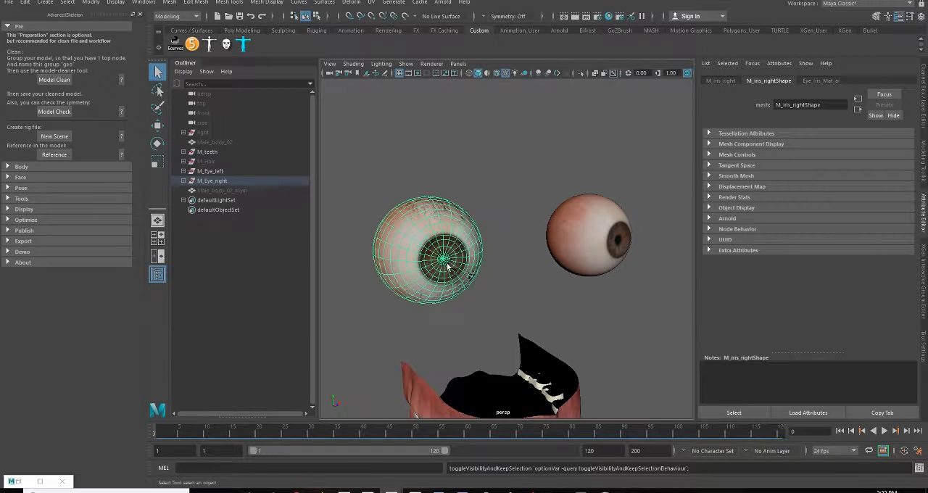
click(184, 180)
click(223, 199)
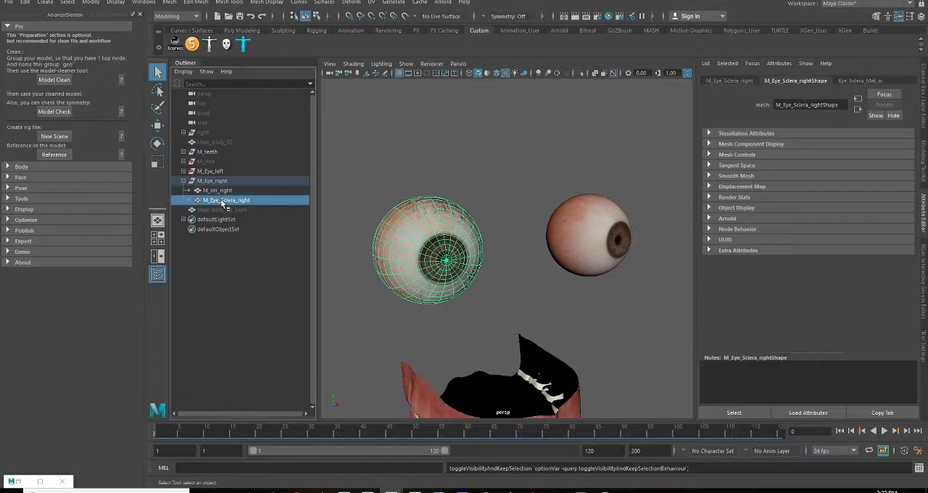
click(183, 181)
Examine the teeth, gums and tongue model from the front, side and back, and clear the selection
alt+drag(554, 350, 469, 250)
scroll(428, 325, up, 5)
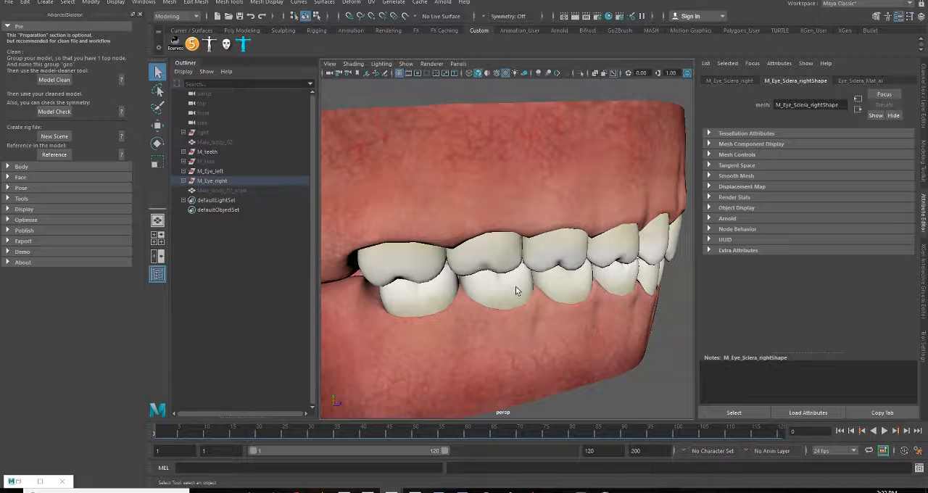
mouse_move(515, 288)
alt+mouse_down()
mouse_move(491, 302)
mouse_move(555, 321)
mouse_move(493, 303)
mouse_move(502, 291)
alt+mouse_up()
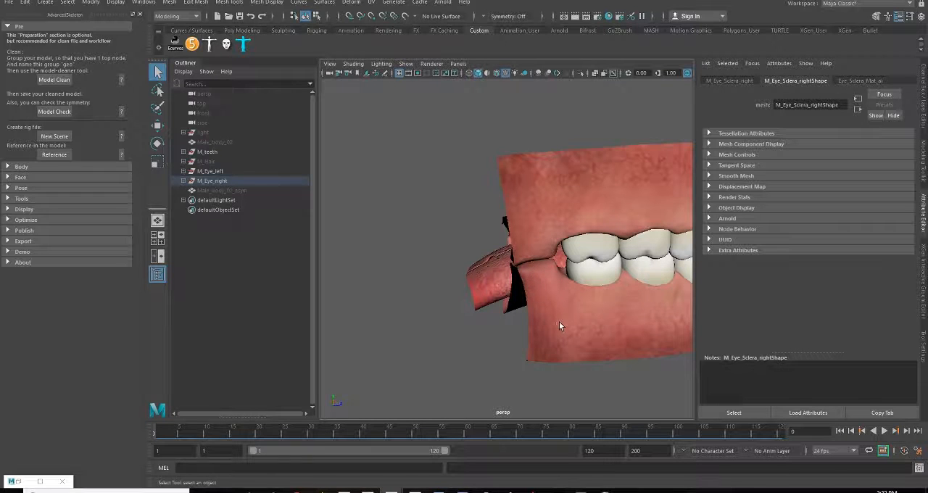
alt+drag(559, 321, 606, 292)
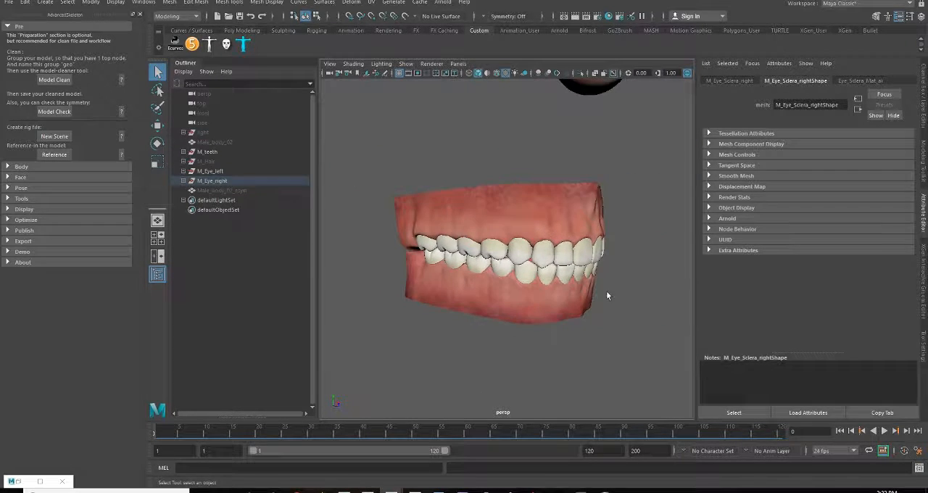
alt+drag(540, 282, 536, 221)
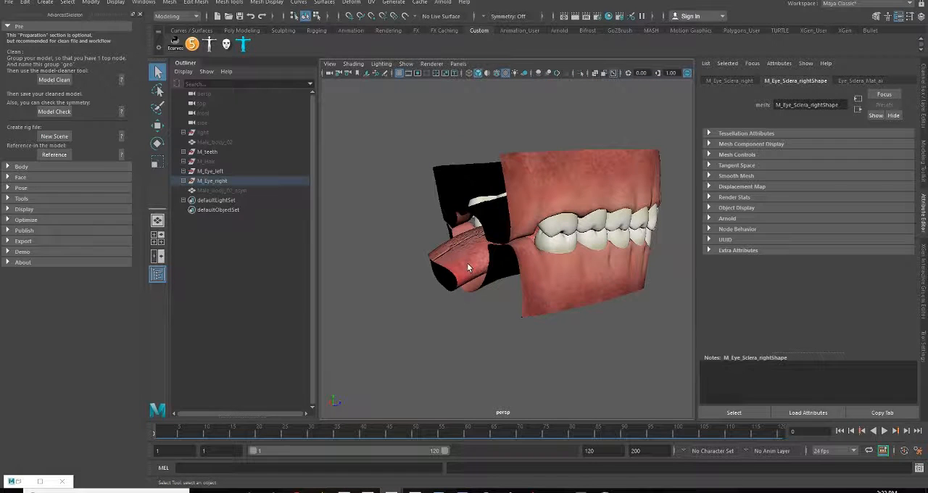
alt+drag(516, 252, 517, 272)
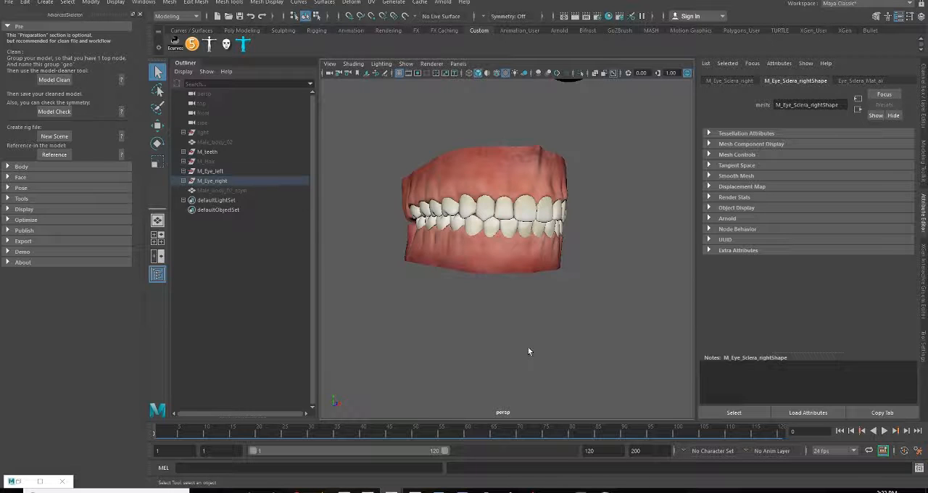
alt+drag(492, 270, 515, 310)
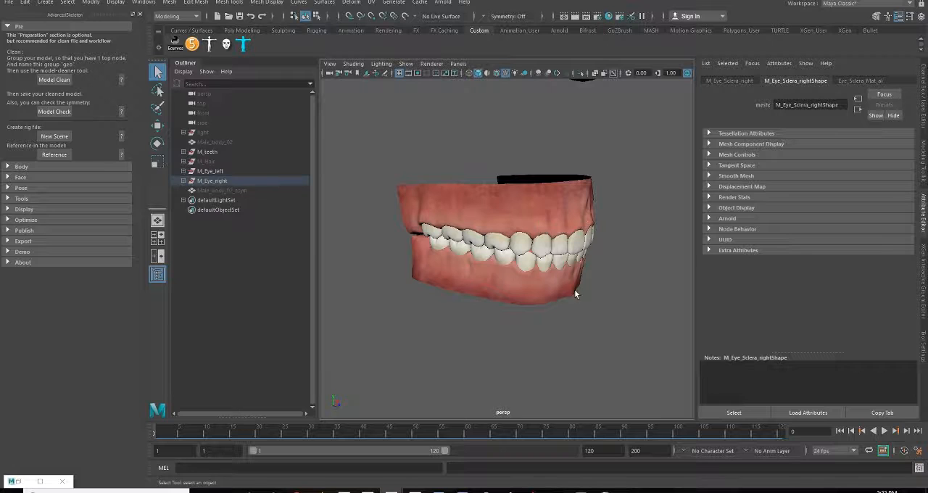
alt+drag(557, 350, 579, 293)
click(602, 273)
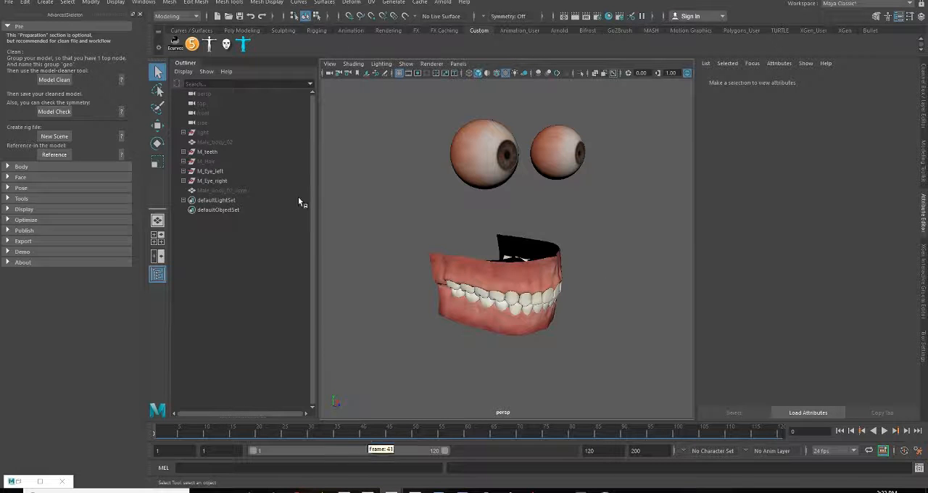
Expand the M_Hair group and make both the Male_body_02 mesh and the M_Hair group visible
click(184, 161)
click(210, 162)
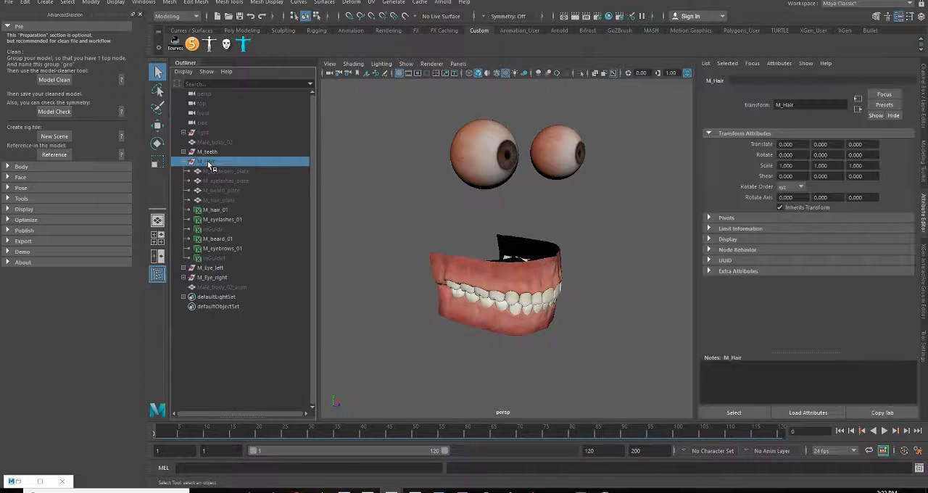
click(221, 142)
key(h)
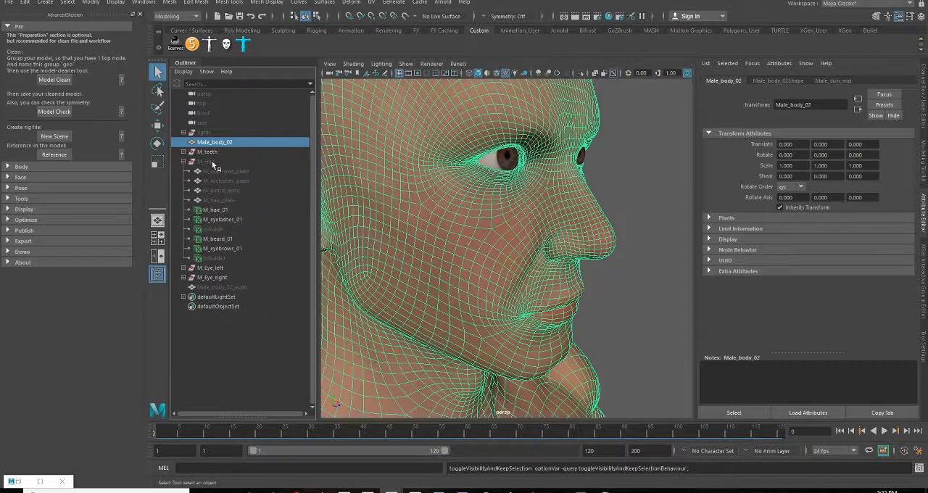
click(214, 161)
key(h)
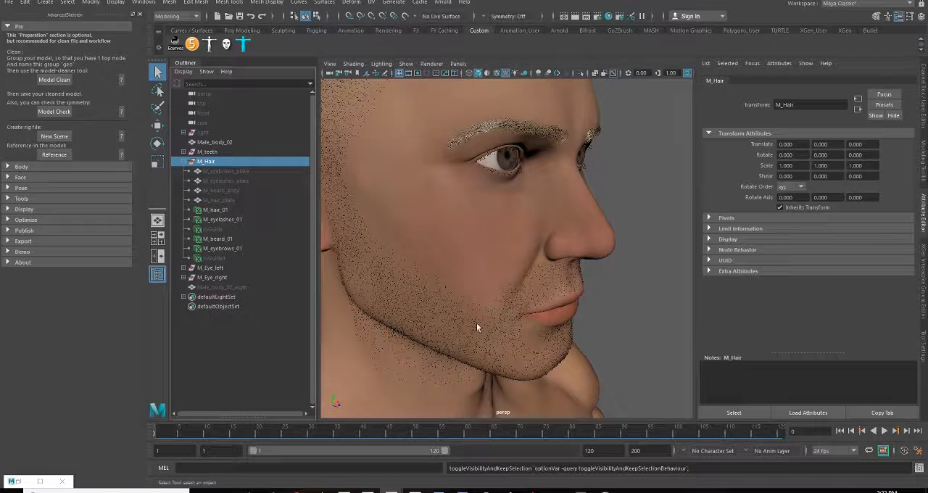
alt+right_drag(580, 372, 500, 312)
alt+drag(500, 311, 473, 264)
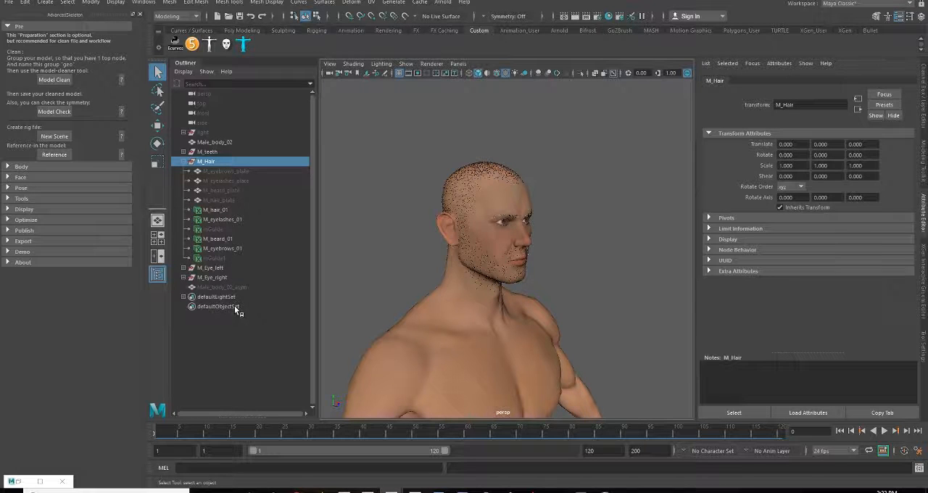
Show the eyebrows, eyelashes, beard and hair plates to inspect them on the head, and hide all four again
drag(234, 172, 233, 199)
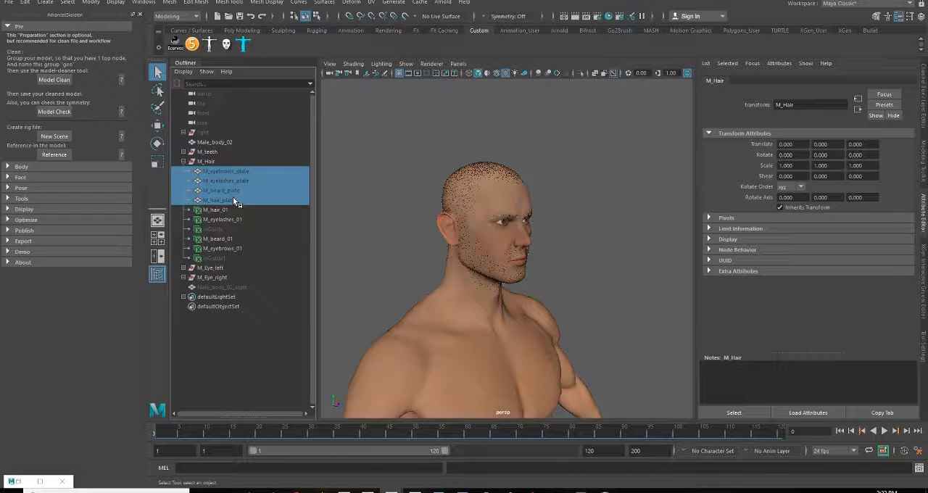
key(h)
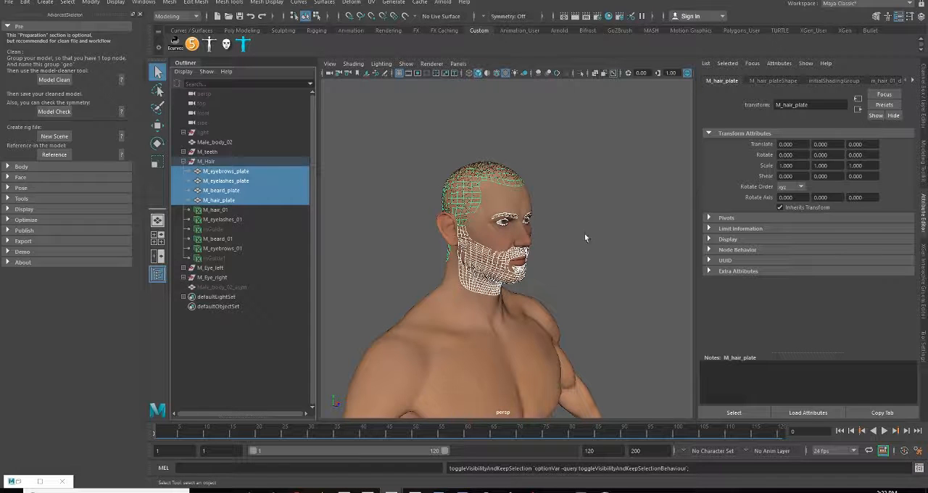
scroll(479, 253, up, 3)
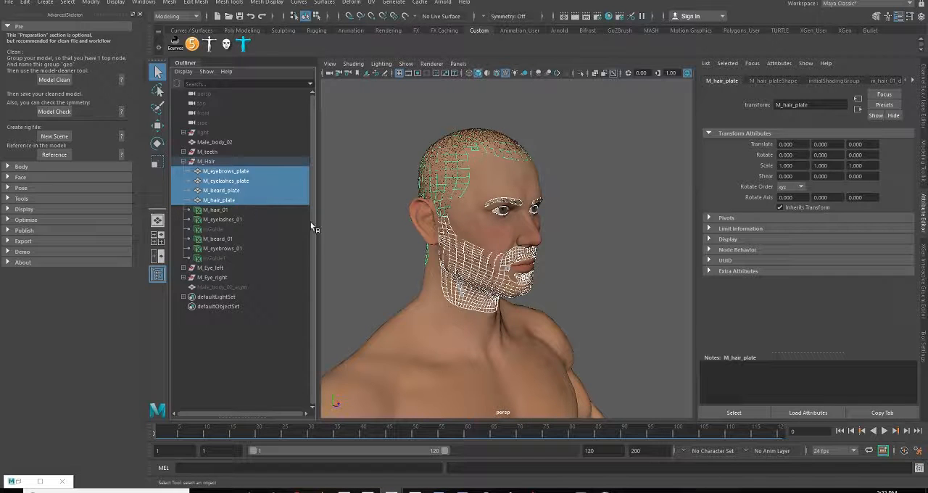
key(h)
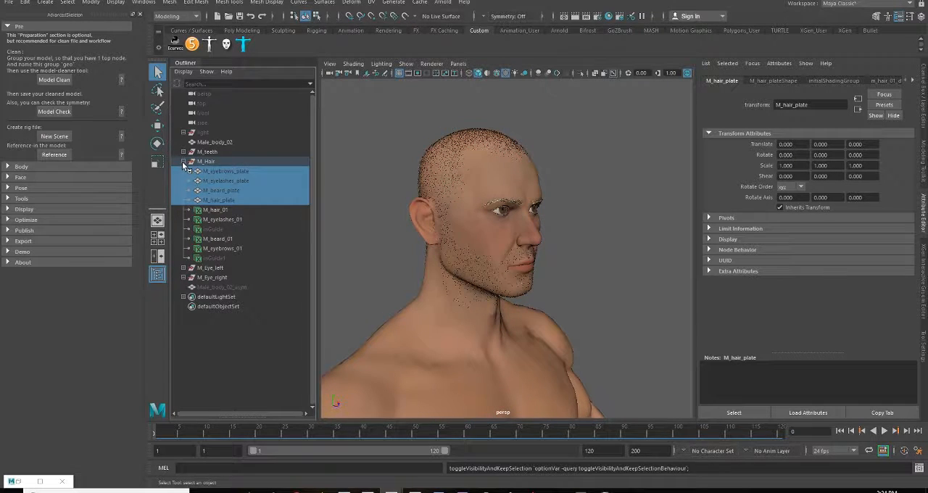
Collapse the M_Hair group and view the character's head and torso from the front
click(183, 161)
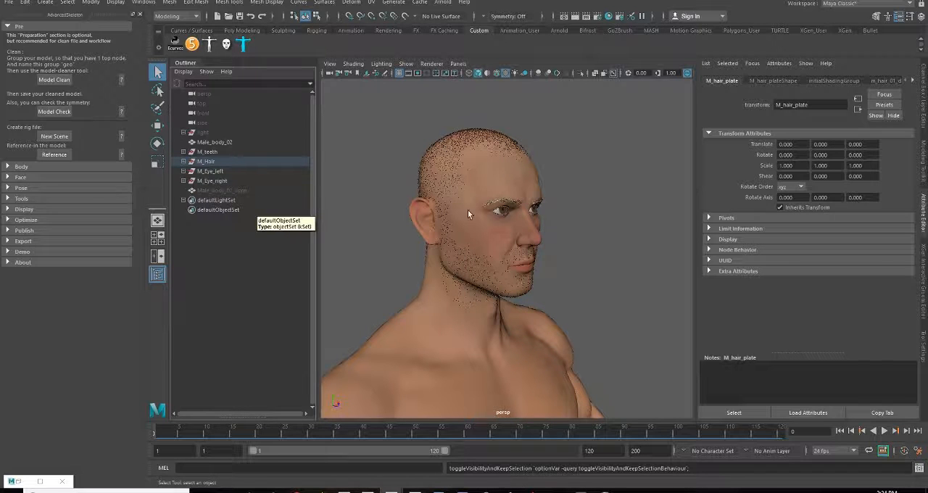
alt+drag(475, 226, 474, 280)
alt+right_drag(474, 280, 398, 310)
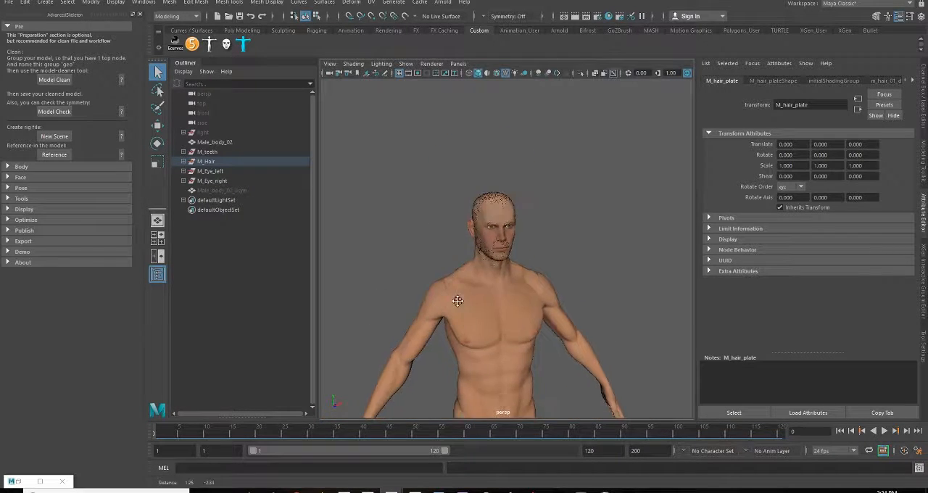
alt+middle_drag(458, 301, 458, 285)
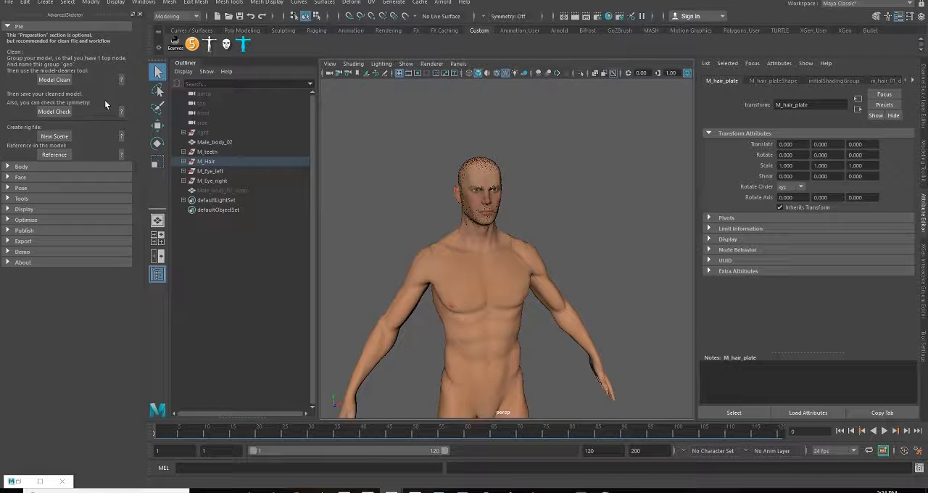
Read AdvancedSkeleton's help page on the Model Clean tool and close it
click(121, 80)
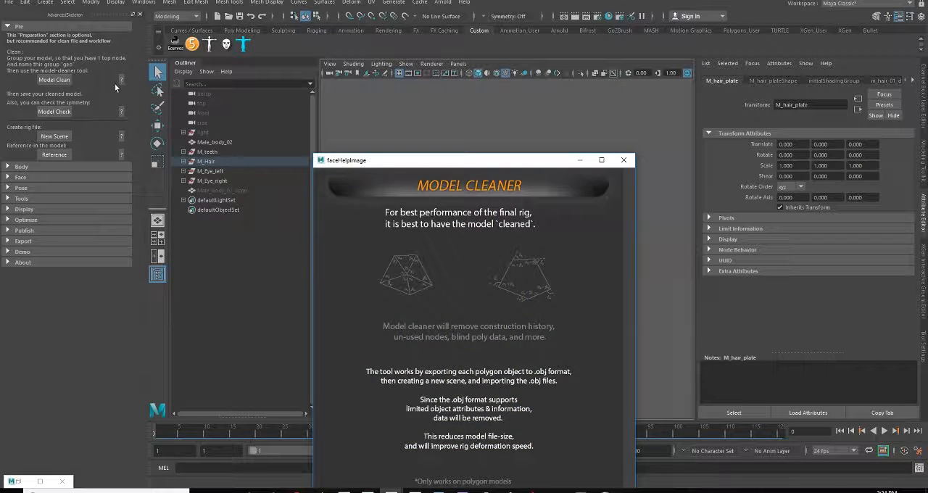
drag(476, 161, 468, 52)
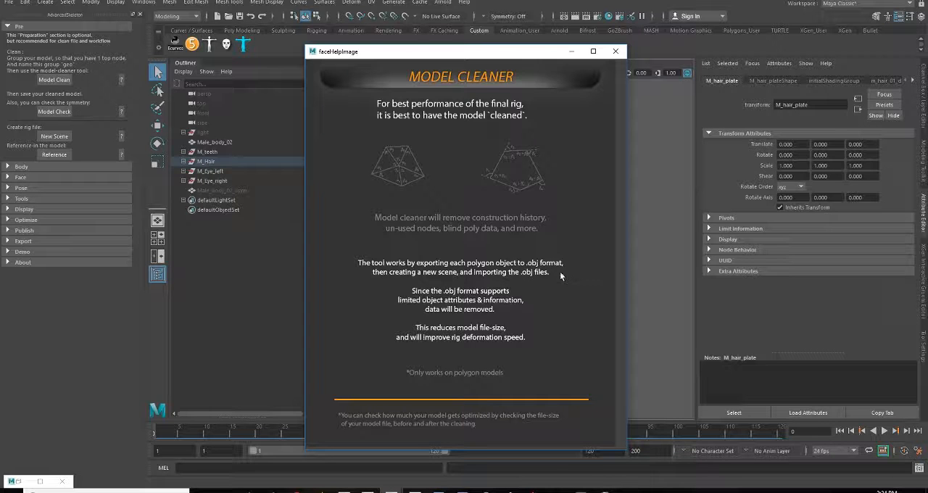
click(616, 51)
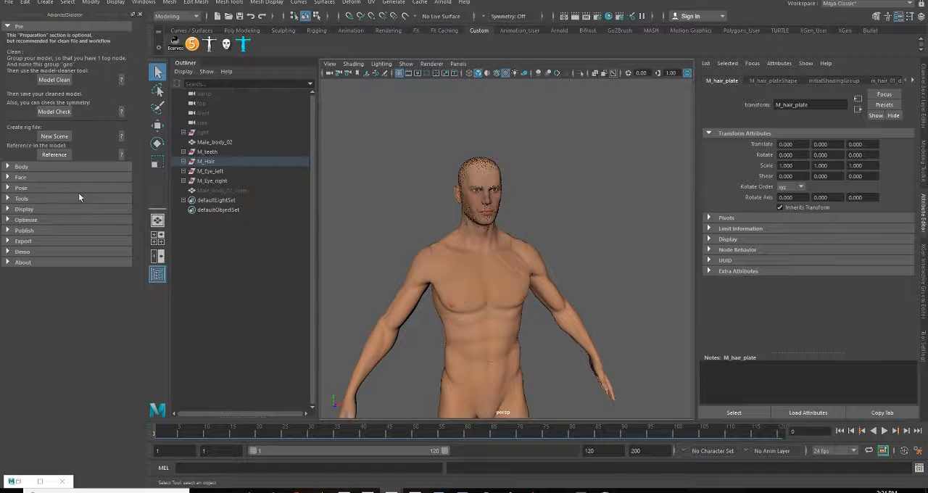
Delete the history of all objects in the scene and optimize the scene size
click(25, 3)
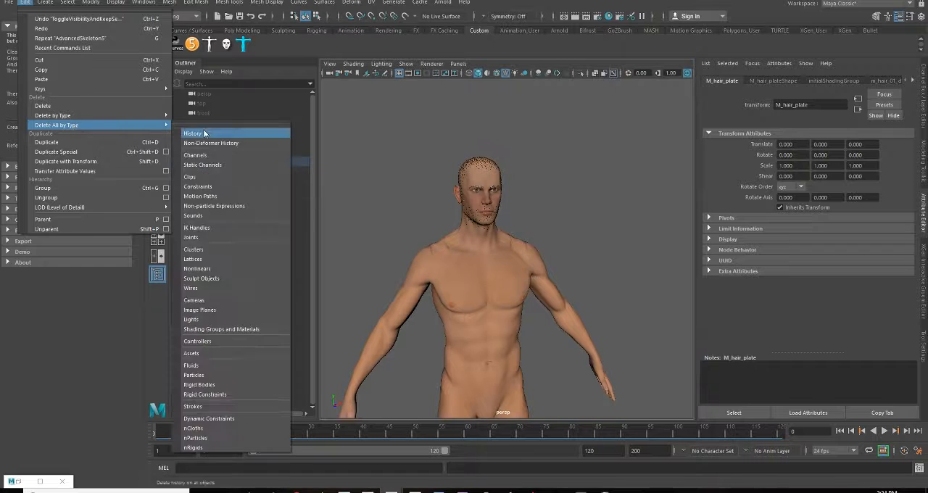
click(207, 134)
click(12, 4)
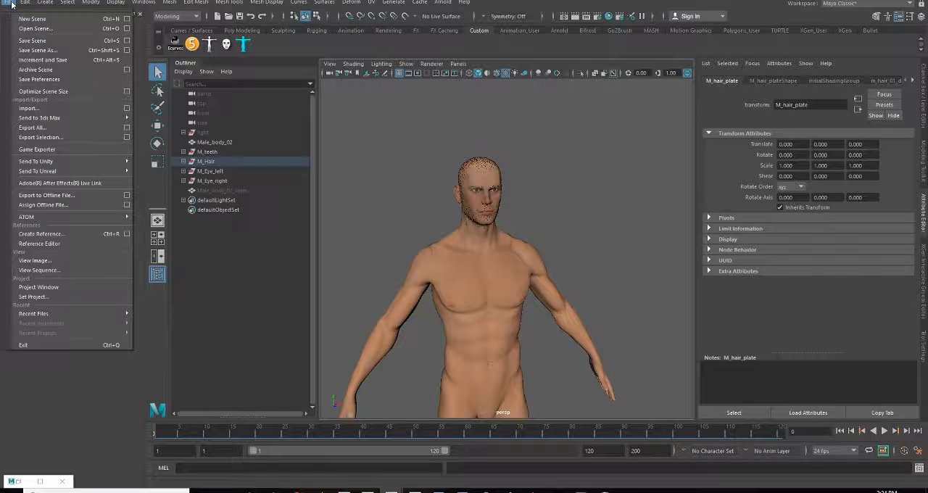
click(43, 92)
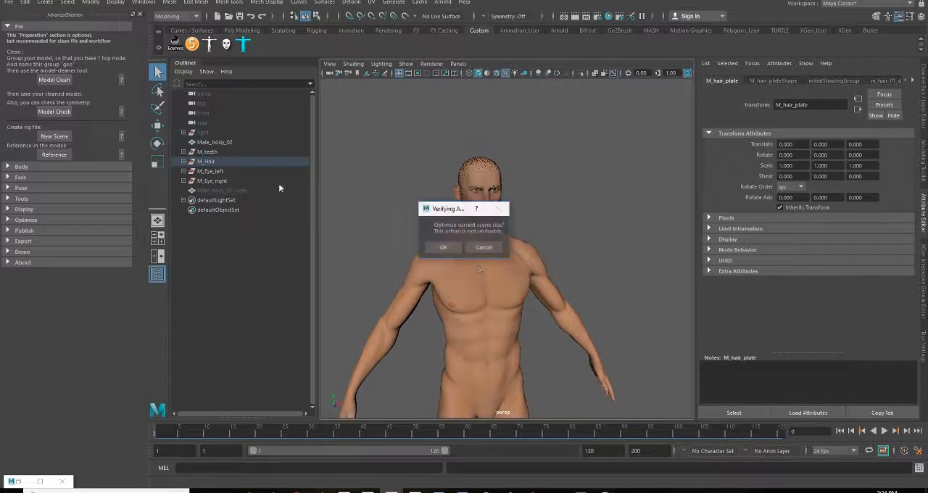
click(443, 248)
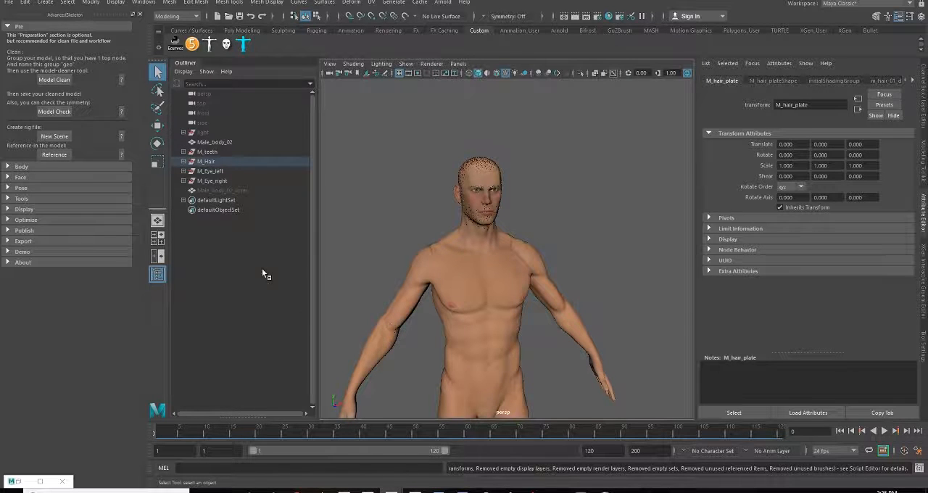
Select the lights group and look over the character's head and upper body up close and from the front
alt+drag(481, 182, 620, 279)
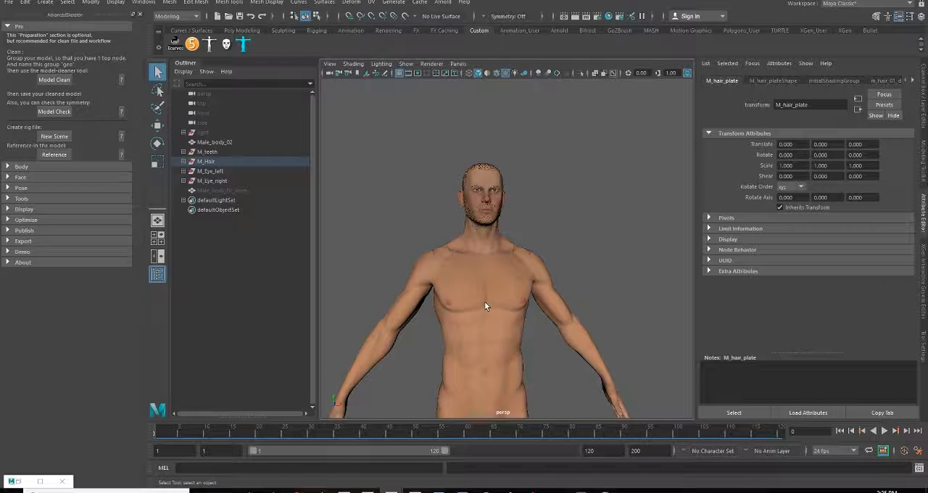
click(205, 133)
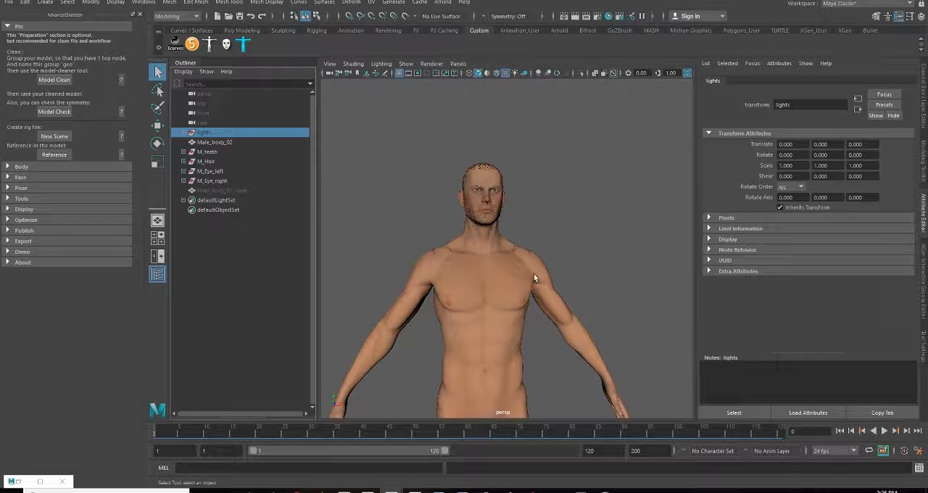
scroll(489, 201, up, 5)
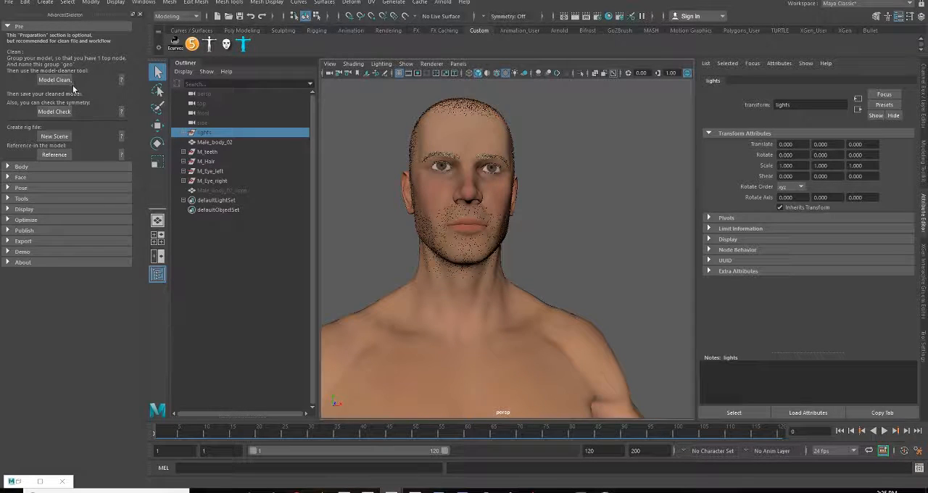
alt+drag(534, 292, 578, 304)
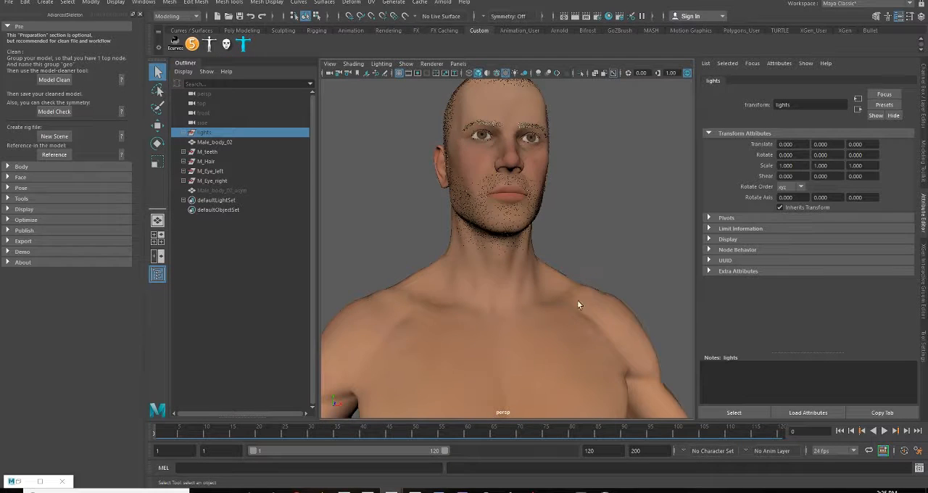
alt+right_drag(578, 301, 413, 302)
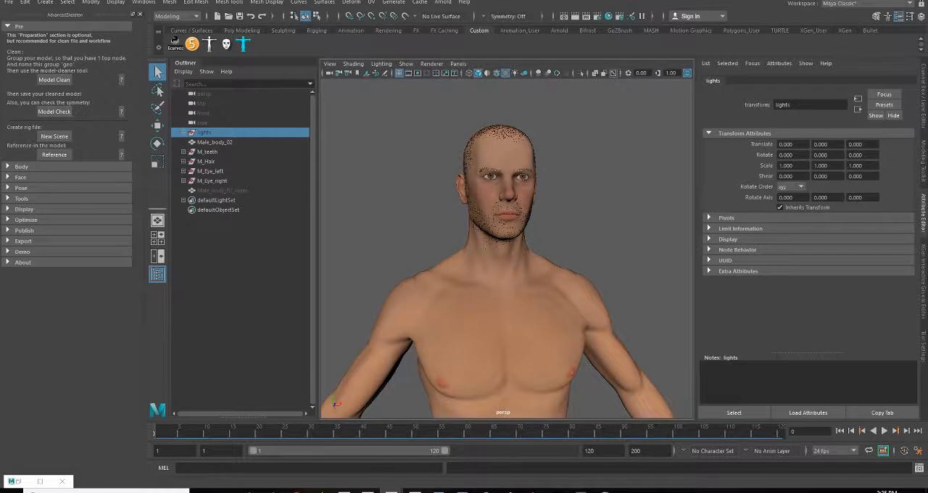
alt+drag(505, 312, 568, 242)
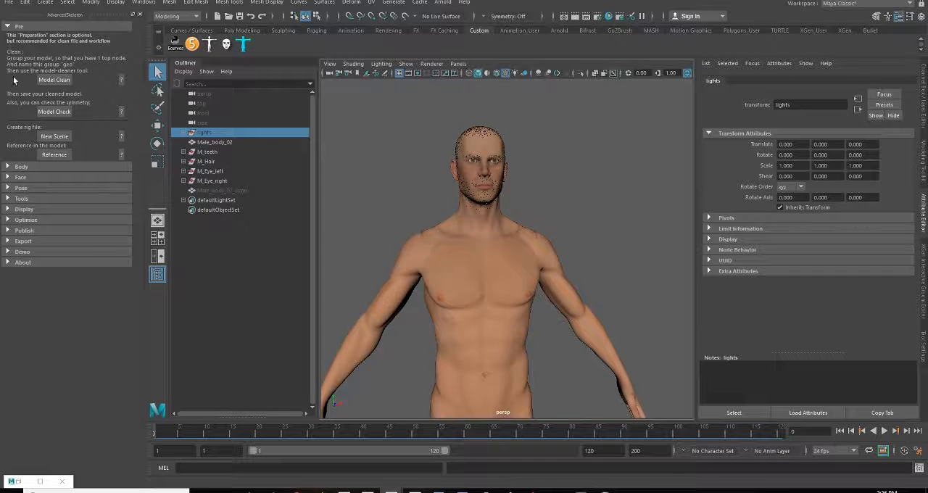
Make the Male_body_02_asym mesh visible, hide the Male_body_02 mesh and clear the selection
click(214, 190)
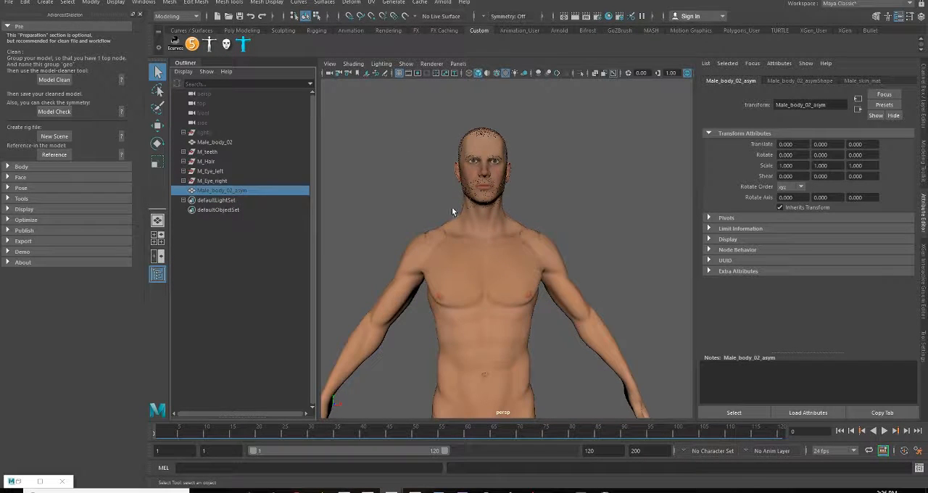
key(h)
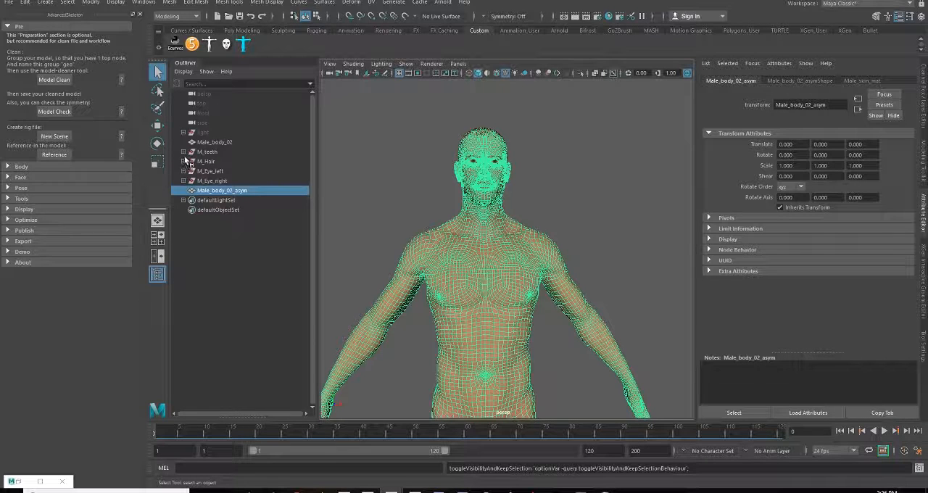
click(223, 142)
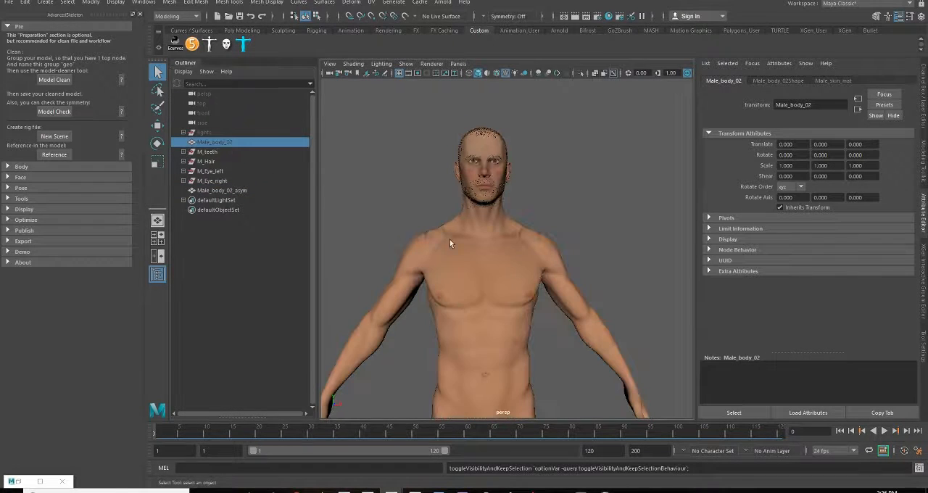
key(h)
click(245, 190)
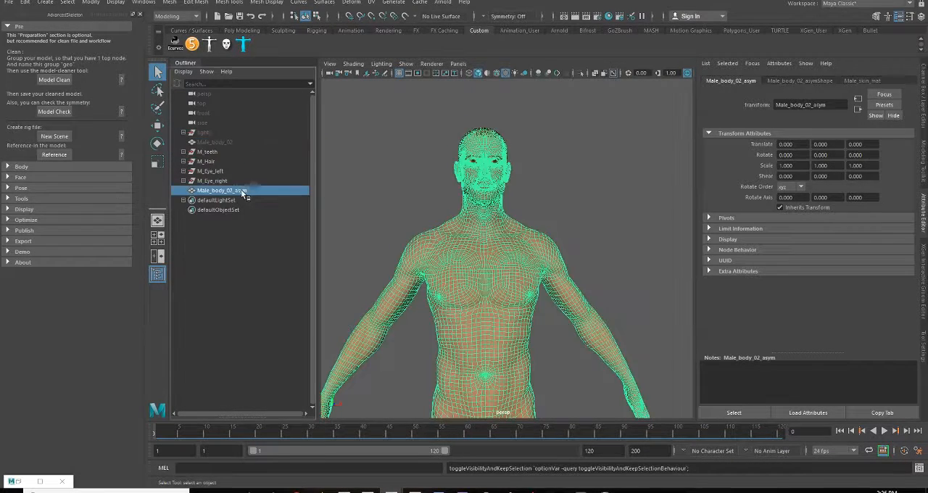
click(554, 342)
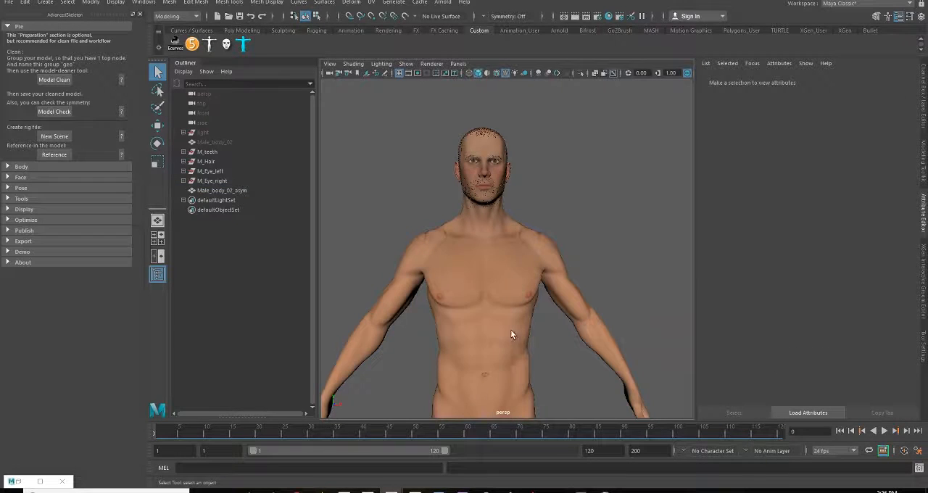
Switch the Male_body_02_asym mesh to edge selection and set symmetry to Object X
scroll(510, 329, up, 3)
alt+middle_drag(488, 282, 494, 302)
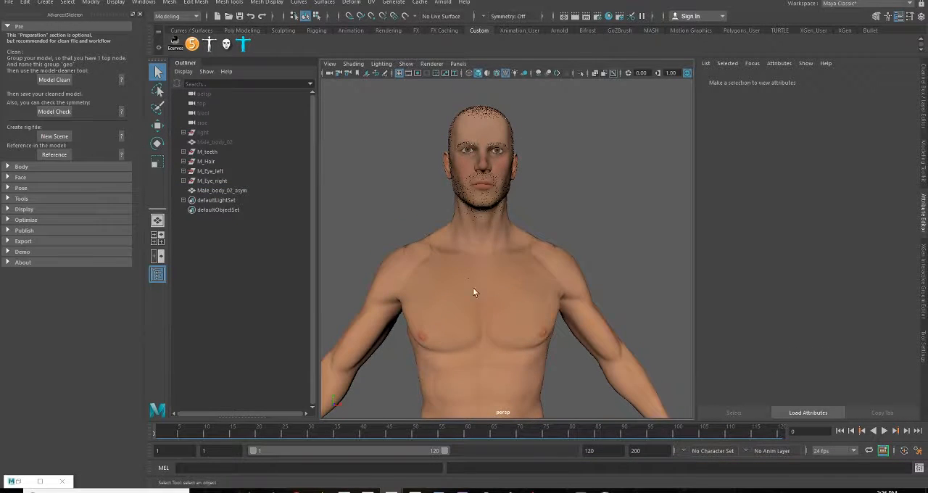
right_drag(465, 231, 465, 273)
right_drag(465, 209, 464, 206)
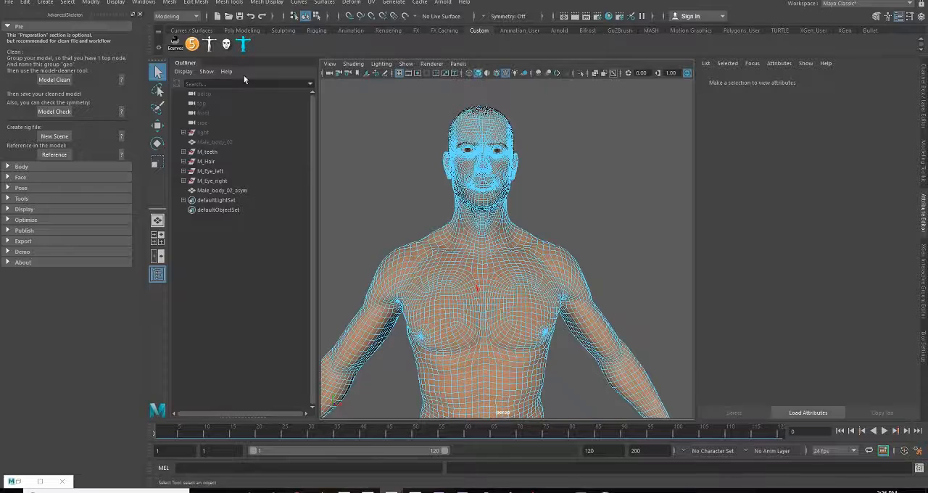
click(500, 16)
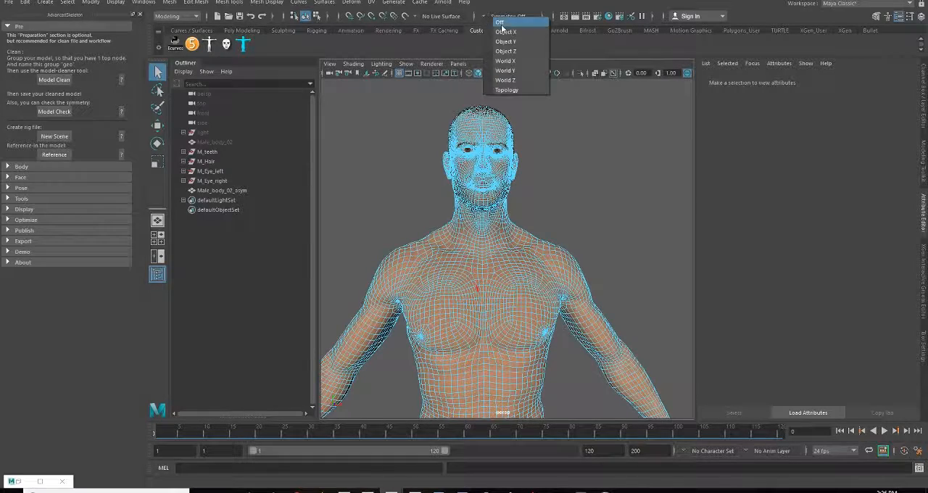
click(506, 30)
Try to move a mirrored pair of chest edges with symmetry on, and undo the move
alt+right_drag(469, 266, 444, 216)
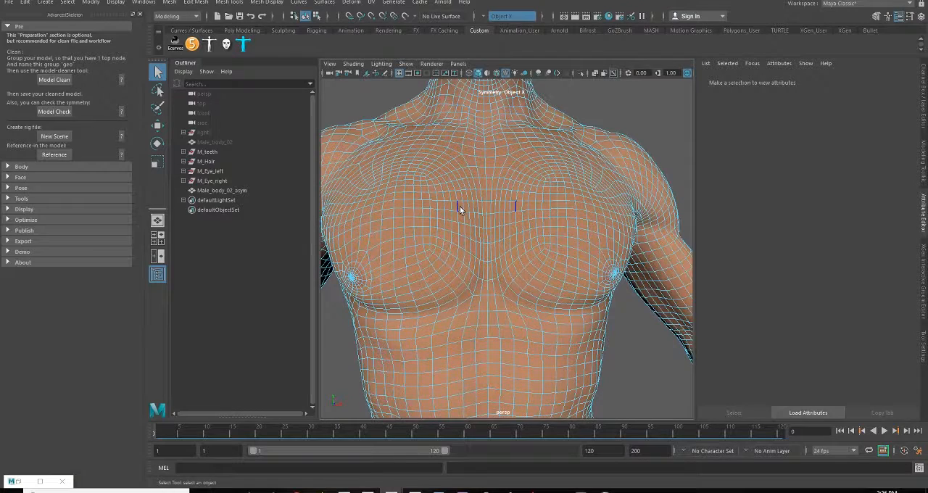
click(458, 211)
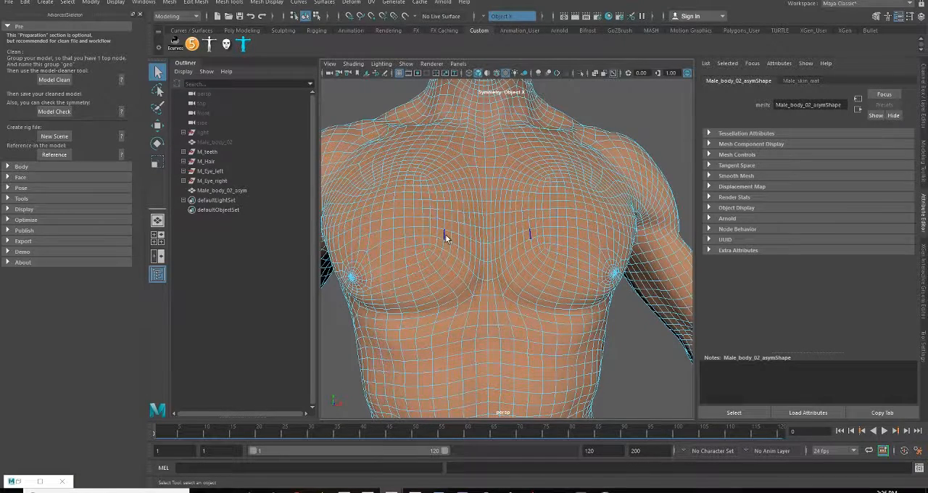
key(w)
mouse_move(456, 206)
mouse_down()
mouse_move(454, 186)
mouse_move(443, 188)
mouse_move(464, 193)
mouse_up()
key(ctrl+z)
Check the mirrored edge highlighting across the body mesh's torso, legs, hand and shoulder for symmetry
alt+middle_drag(448, 313, 514, 264)
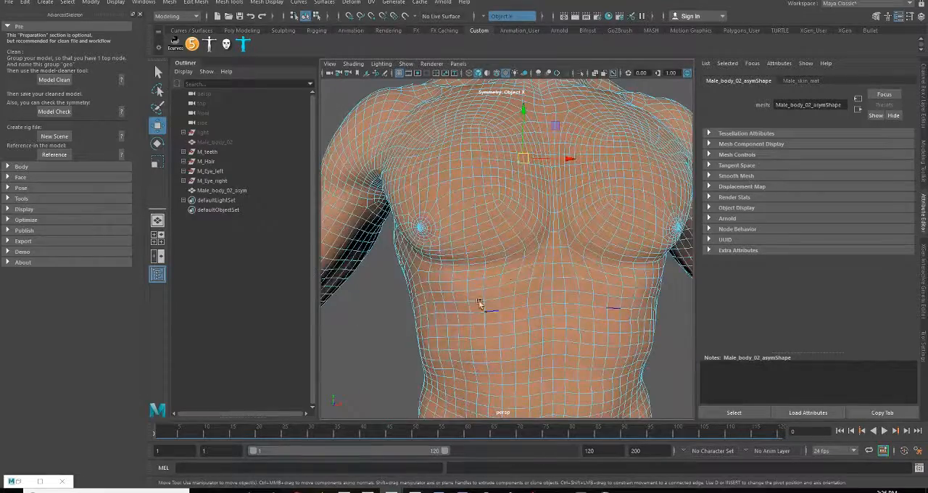
alt+middle_drag(478, 312, 476, 142)
alt+middle_drag(480, 361, 495, 85)
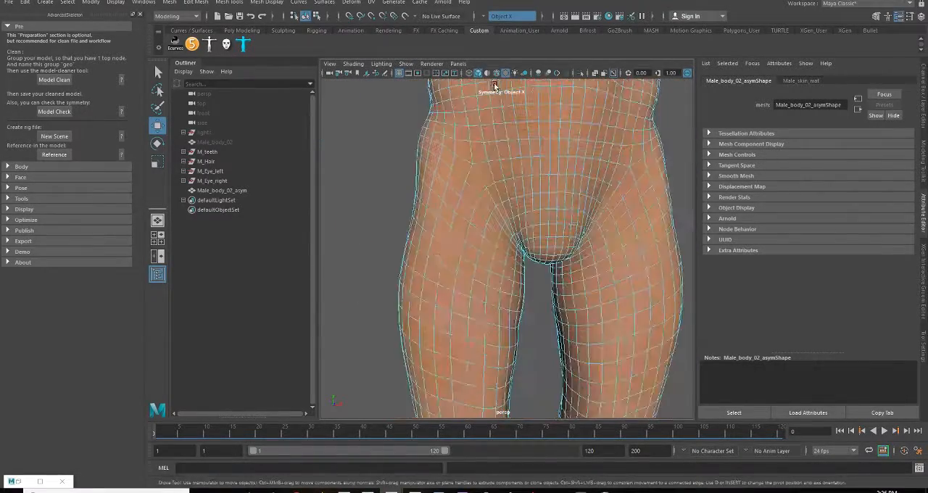
alt+middle_drag(476, 354, 493, 206)
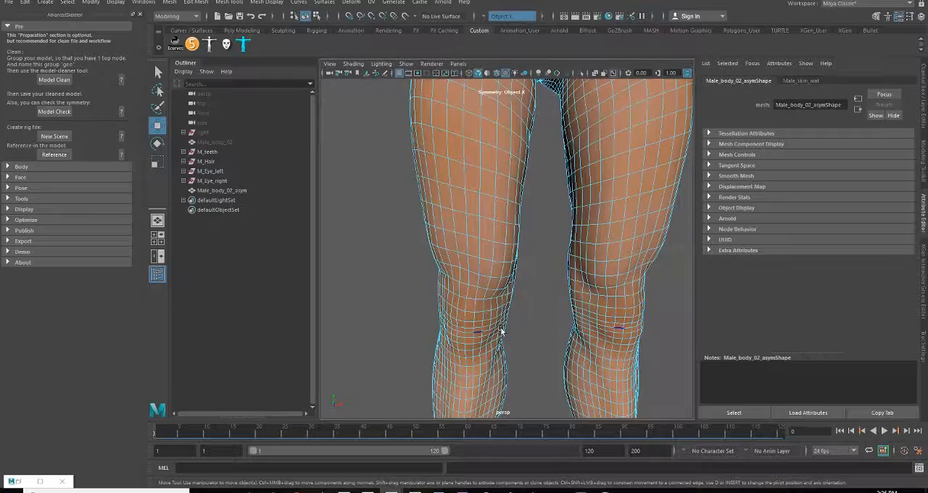
scroll(501, 332, down, 6)
alt+middle_drag(410, 210, 452, 300)
scroll(441, 289, up, 6)
alt+drag(439, 288, 466, 284)
alt+middle_drag(363, 261, 443, 245)
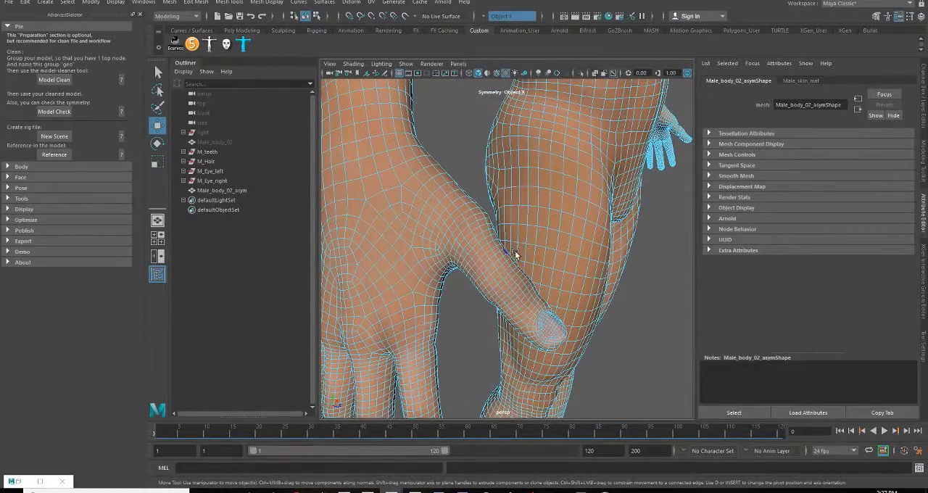
scroll(514, 254, down, 6)
alt+drag(497, 207, 348, 203)
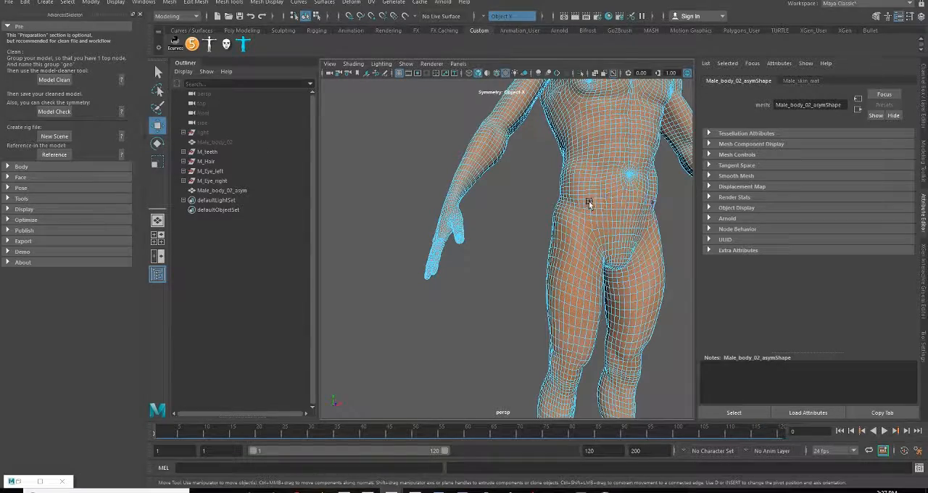
alt+middle_drag(602, 187, 546, 361)
scroll(591, 292, up, 5)
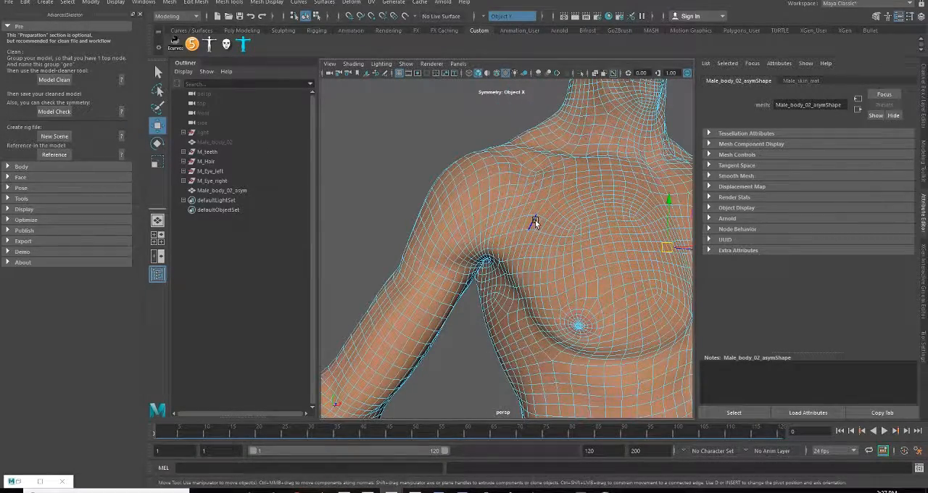
alt+drag(632, 321, 553, 316)
alt+right_drag(554, 316, 501, 288)
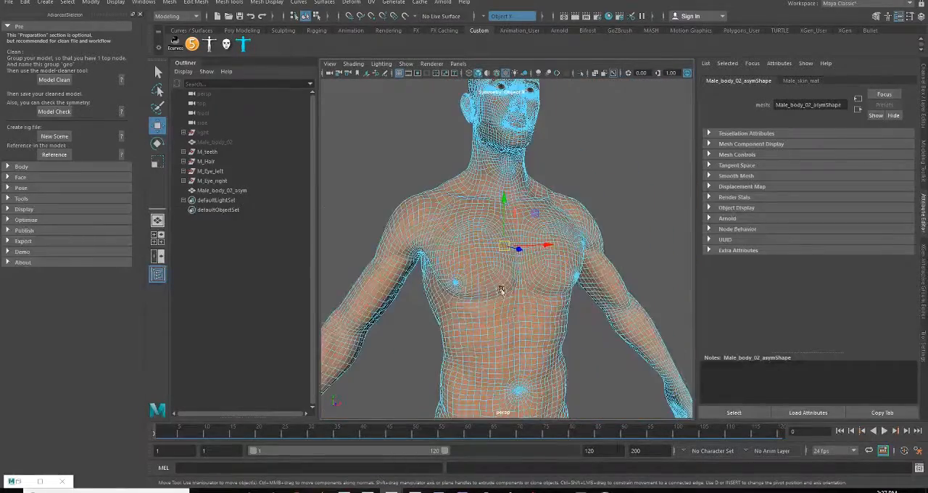
Return the Male_body_02_asym mesh to object mode and clear the selection
alt+drag(534, 293, 513, 289)
right_drag(543, 202, 562, 188)
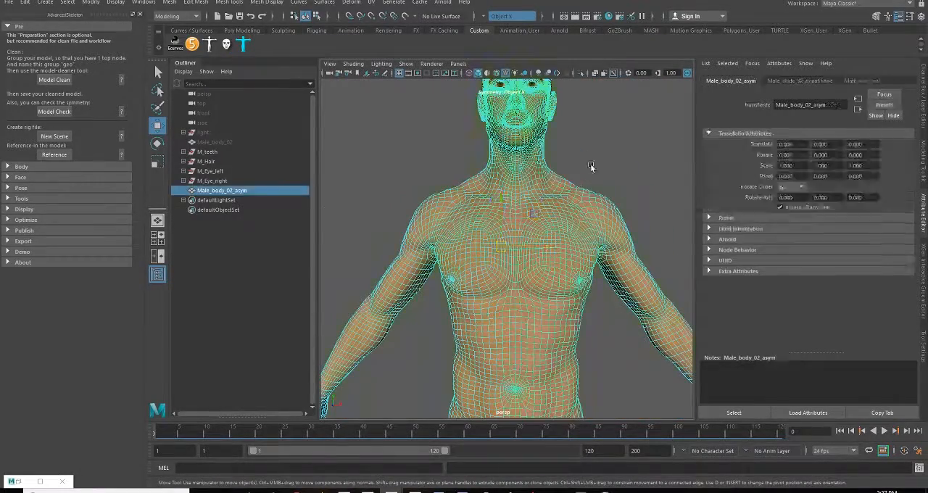
click(590, 166)
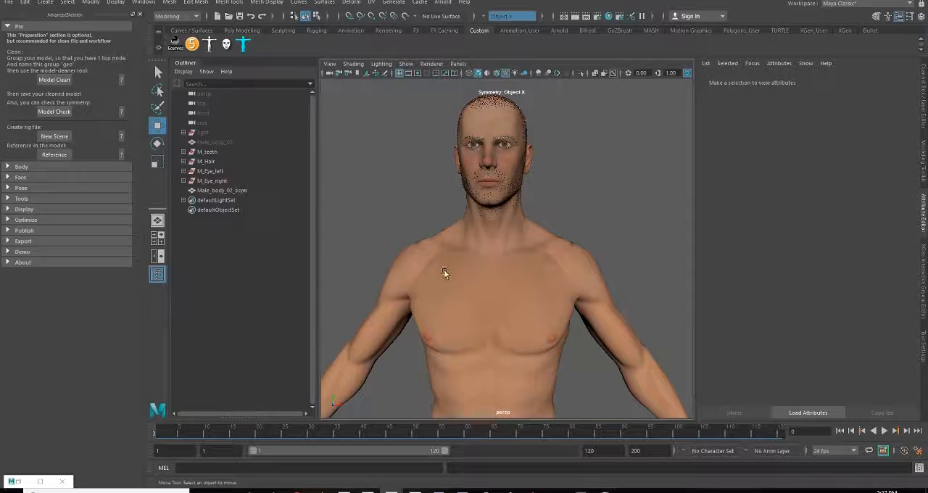
Show the hidden Male_body_02 mesh together with Male_body_02_asym
click(229, 190)
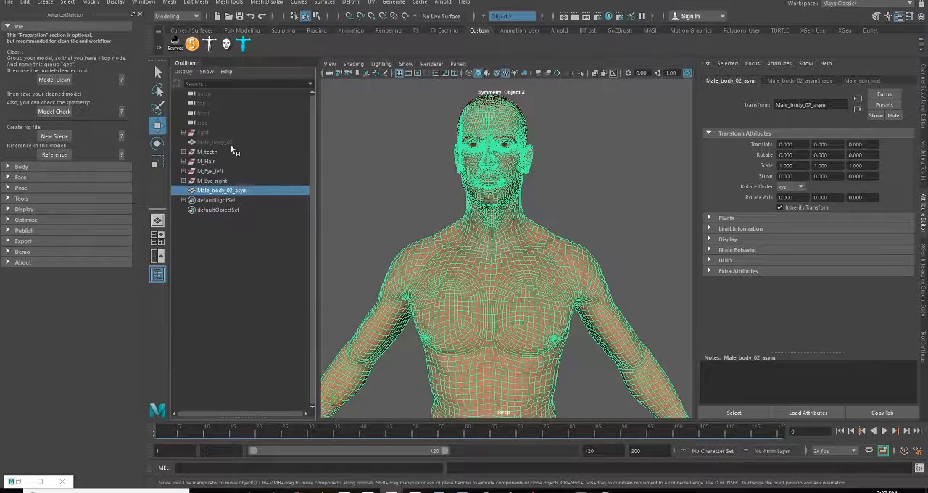
click(234, 144)
key(h)
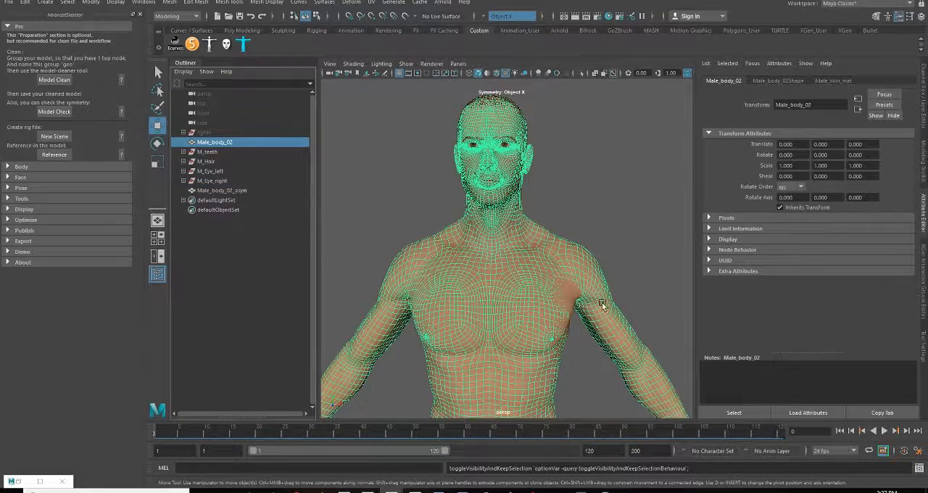
Compare the overlapping Male_body_02 and Male_body_02_asym meshes around the lips, mouth corners, nose and chin
alt+drag(551, 282, 549, 329)
scroll(549, 329, up, 5)
alt+middle_drag(501, 251, 545, 334)
scroll(544, 326, up, 4)
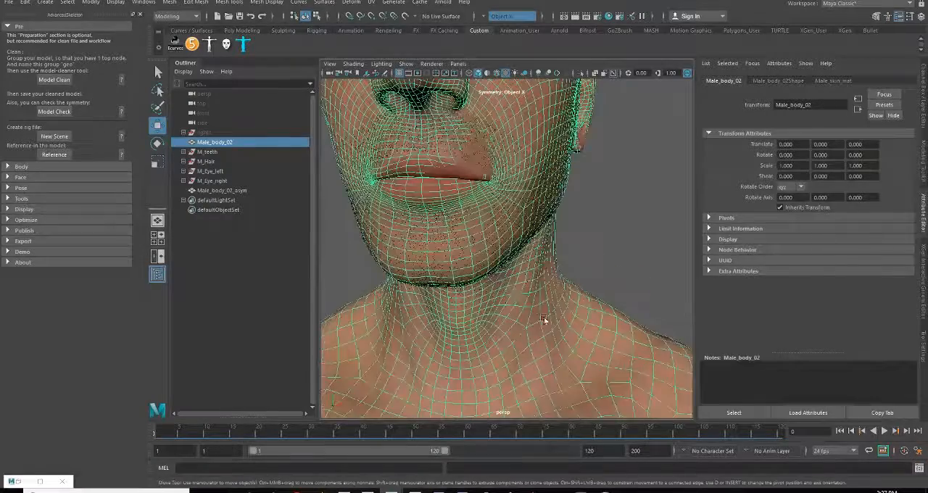
alt+drag(543, 321, 467, 193)
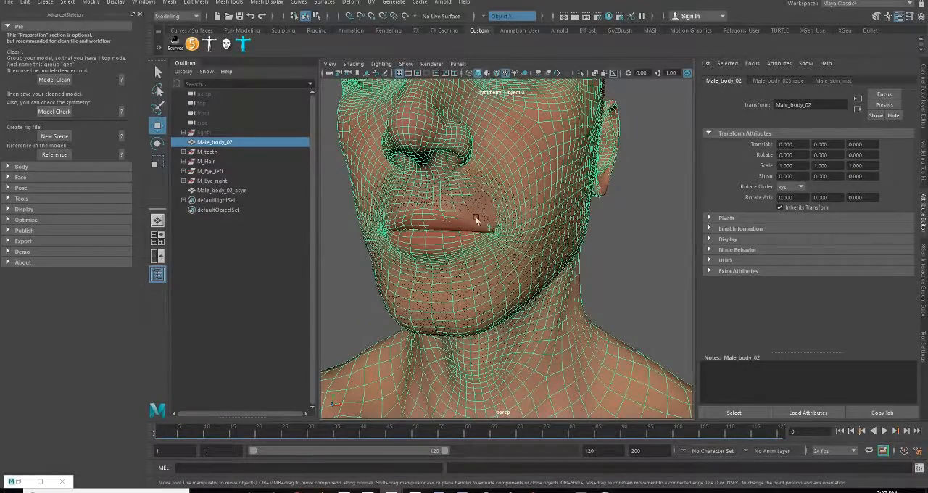
alt+drag(468, 238, 524, 285)
scroll(479, 267, down, 5)
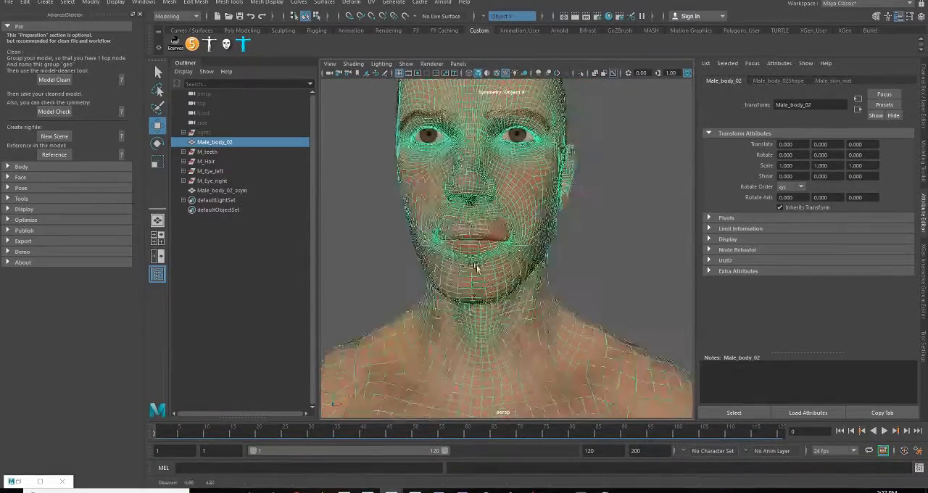
scroll(475, 266, up, 5)
alt+drag(475, 266, 494, 274)
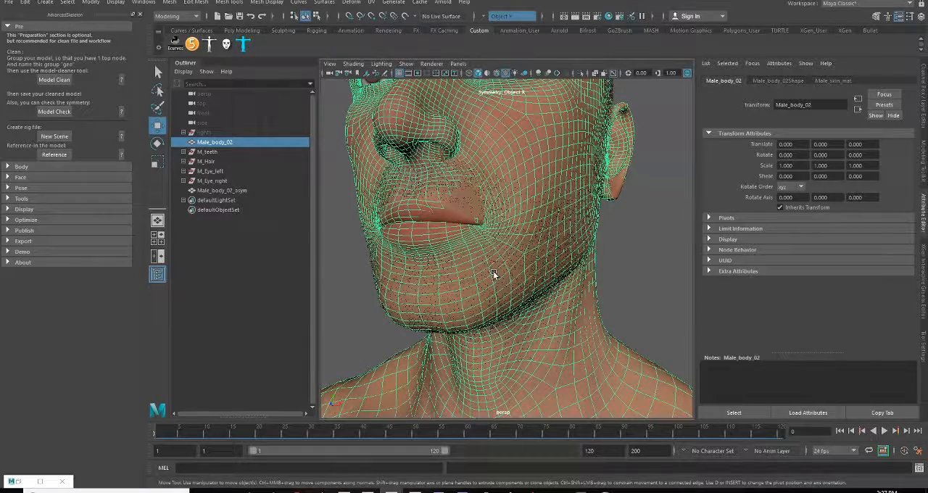
scroll(492, 268, up, 4)
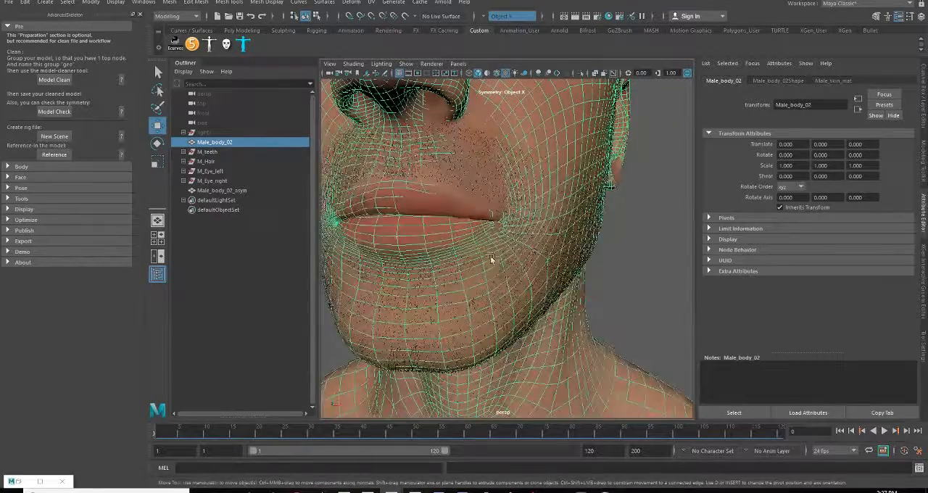
scroll(490, 258, up, 6)
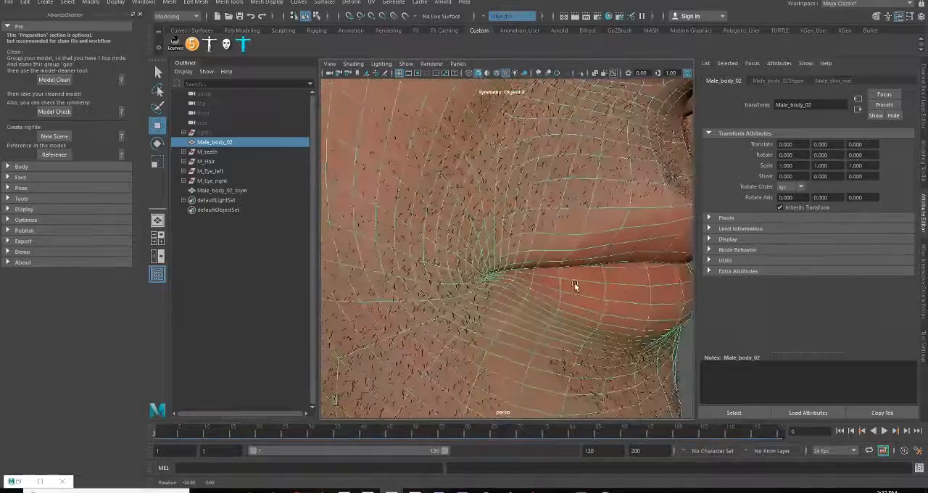
alt+drag(575, 286, 506, 277)
scroll(484, 274, down, 5)
alt+middle_drag(483, 274, 536, 298)
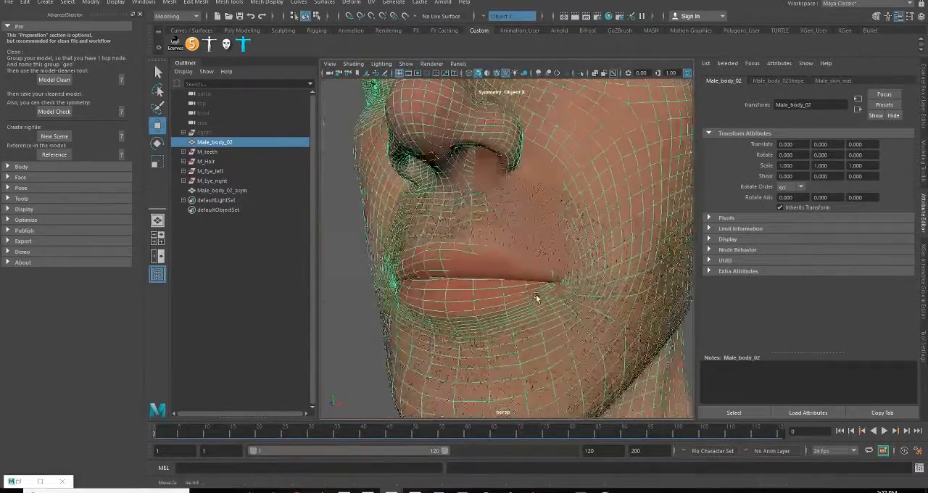
scroll(535, 298, up, 8)
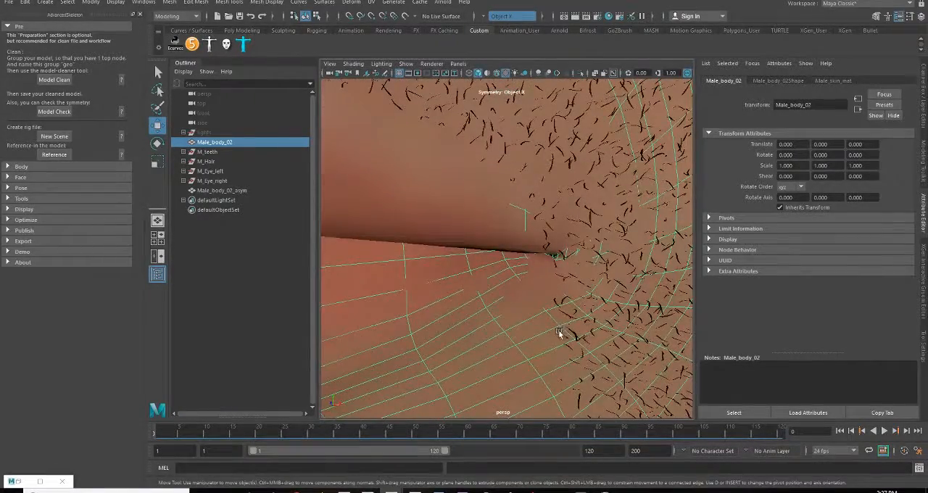
key(f)
Hide the M_teeth, M_Hair, M_Eye_left and M_Eye_right groups so only the body meshes are displayed
click(215, 161)
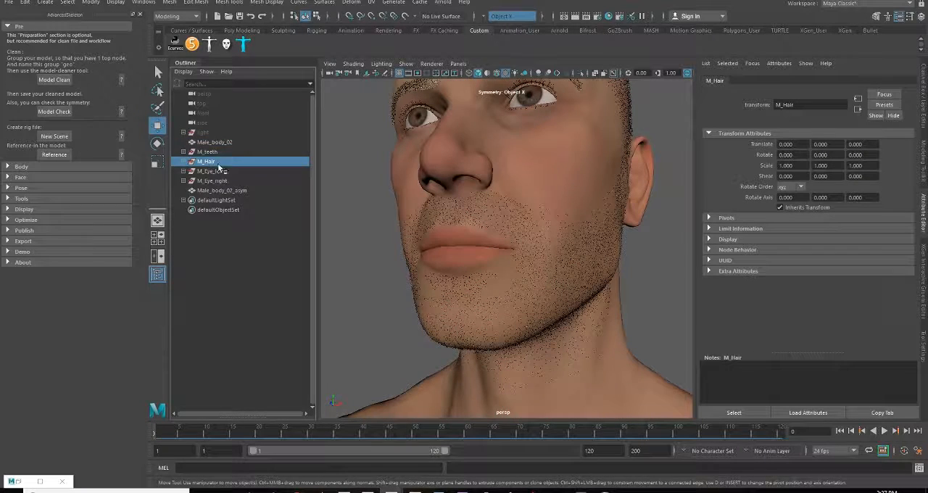
drag(217, 151, 221, 181)
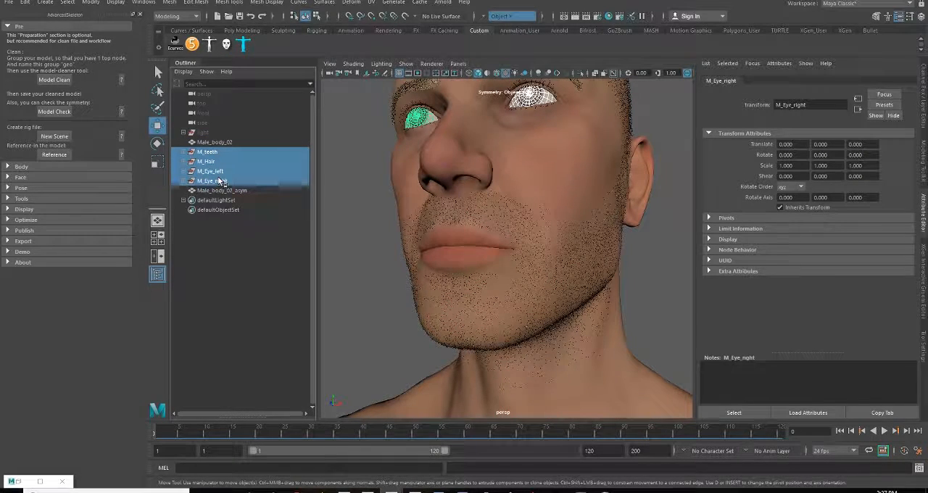
key(ctrl+h)
scroll(531, 312, down, 5)
alt+middle_drag(493, 290, 523, 243)
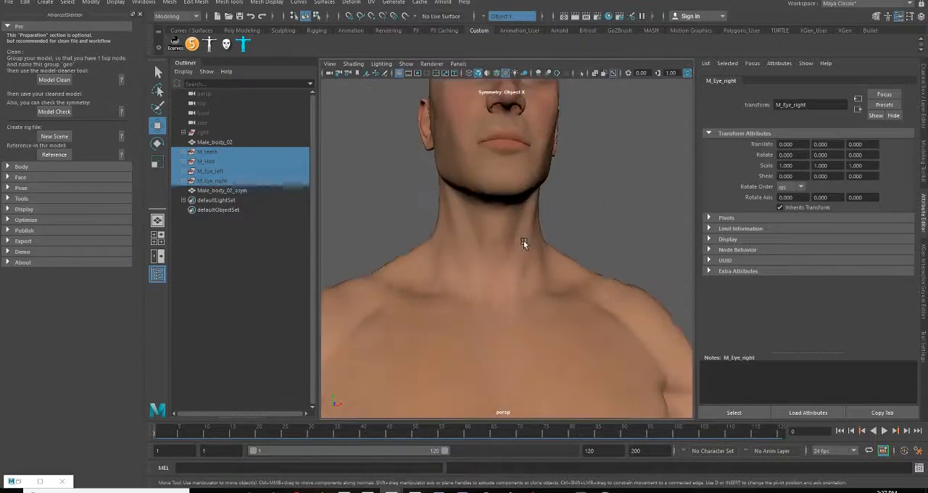
scroll(524, 243, down, 3)
alt+middle_drag(499, 317, 510, 218)
Hide the Male_body_02 mesh, leaving Male_body_02_asym as the only displayed body
click(526, 301)
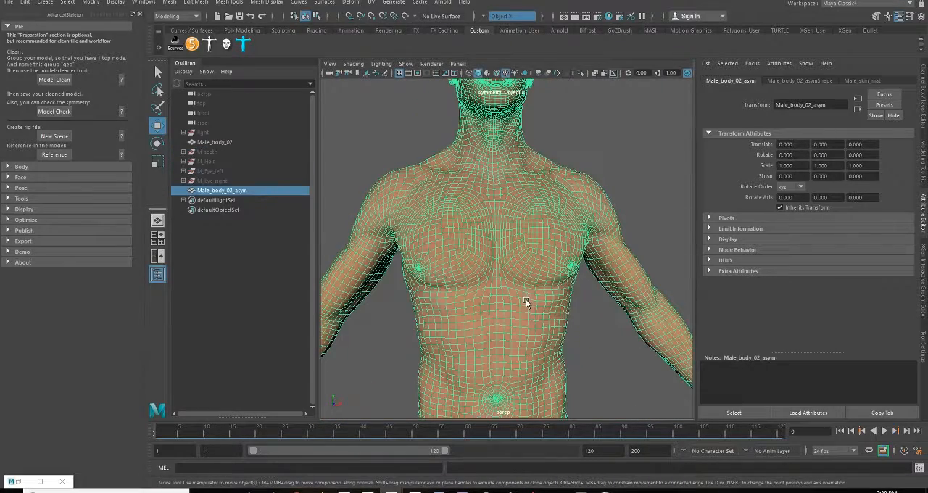
scroll(507, 333, down, 5)
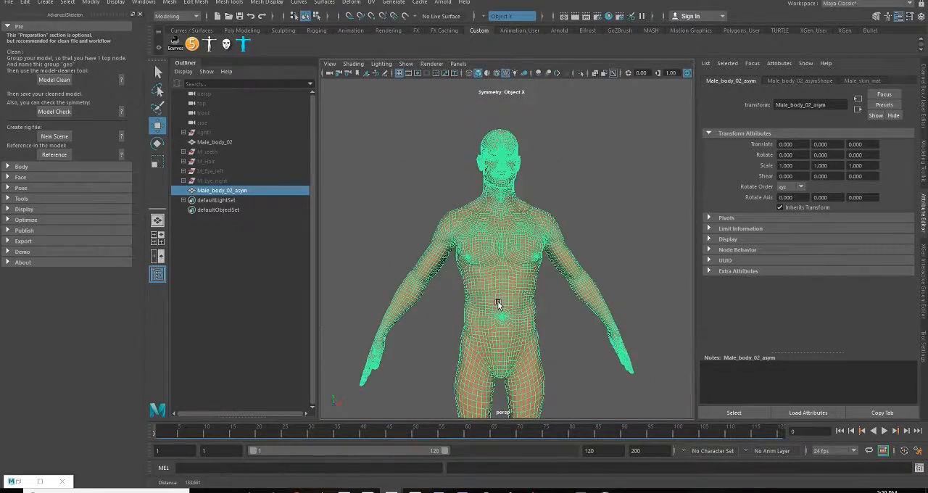
alt+drag(498, 305, 519, 354)
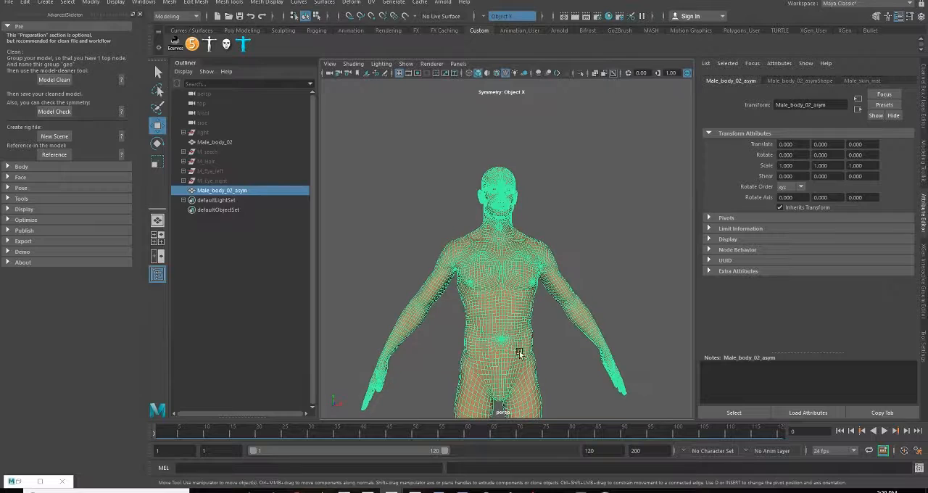
click(220, 144)
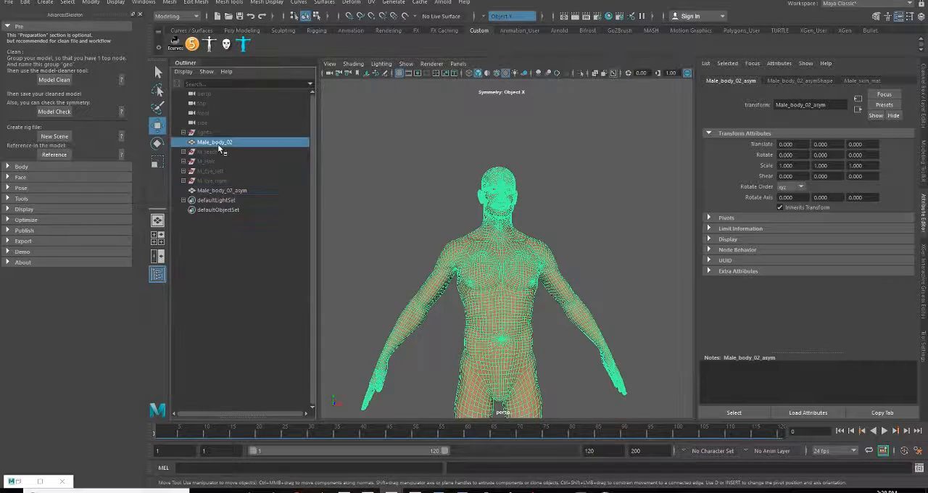
key(h)
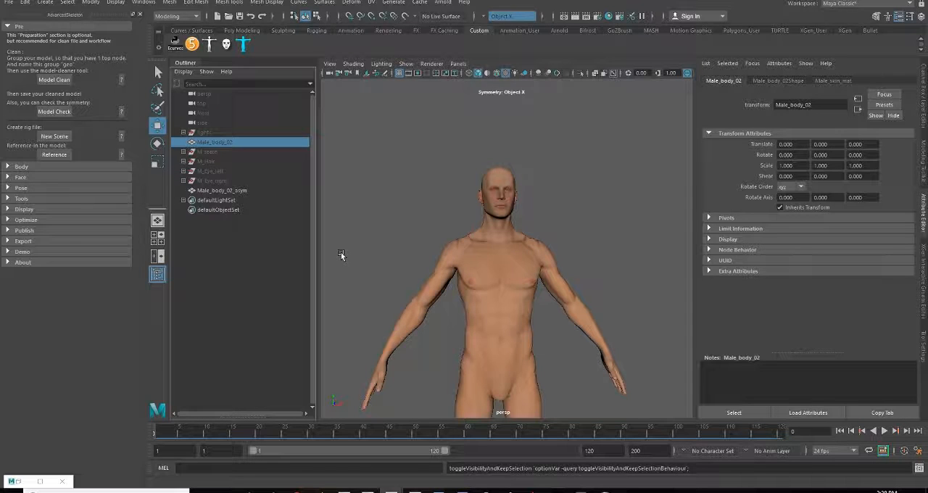
alt+middle_drag(491, 386, 485, 286)
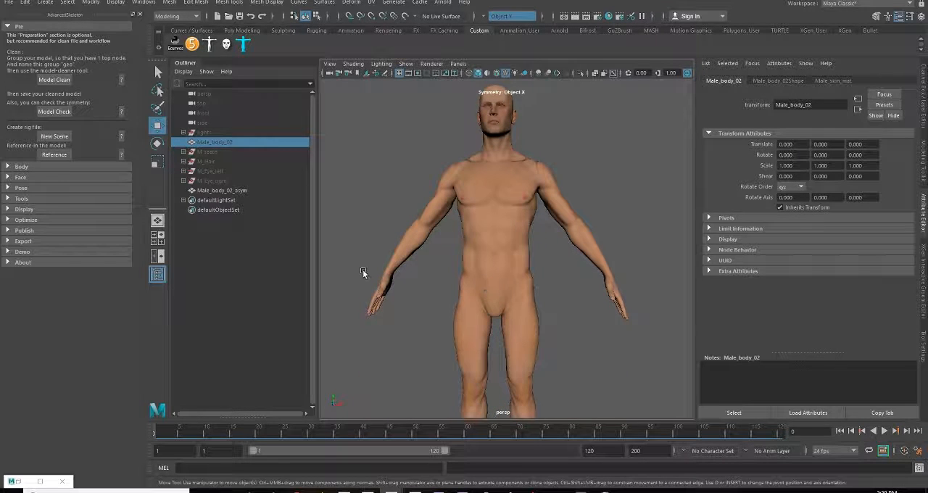
alt+drag(433, 277, 462, 251)
alt+middle_drag(461, 219, 458, 260)
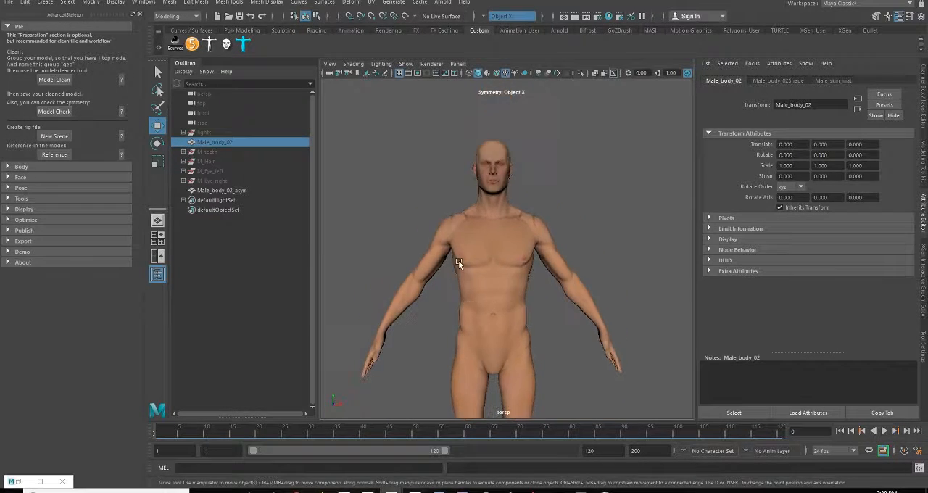
alt+right_drag(459, 261, 499, 283)
Run the AdvancedSkeleton Model Check on the Male_body_02_asym mesh and acknowledge its result
click(478, 366)
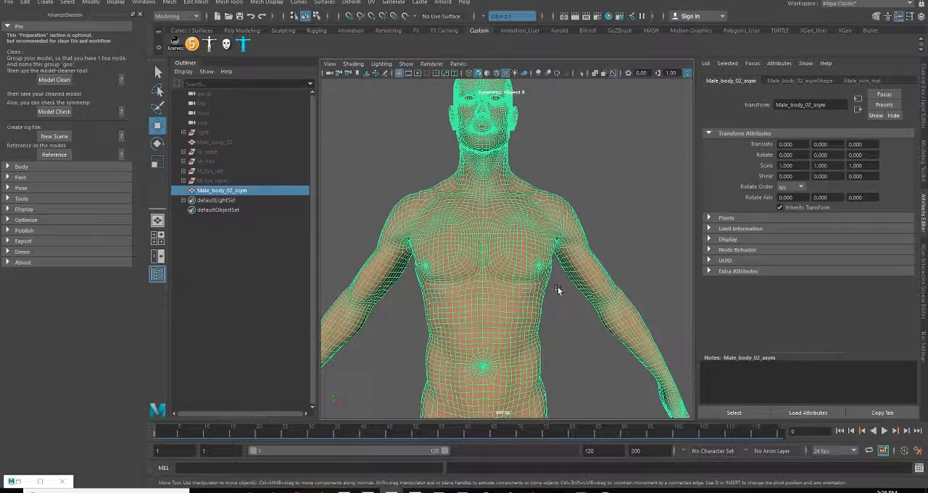
click(49, 113)
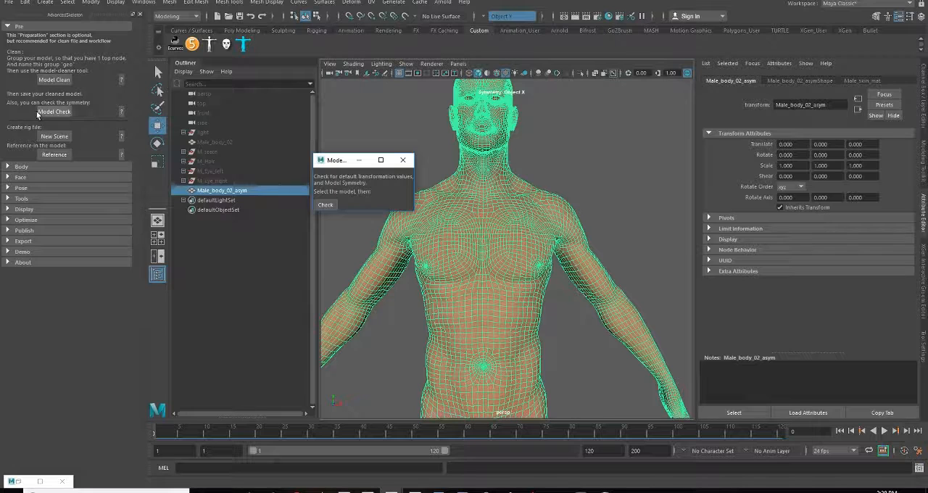
drag(363, 162, 312, 136)
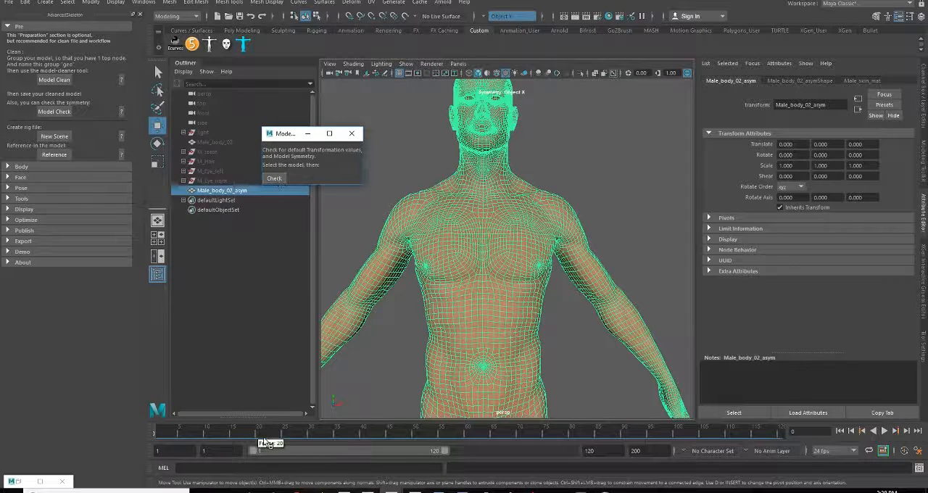
click(274, 178)
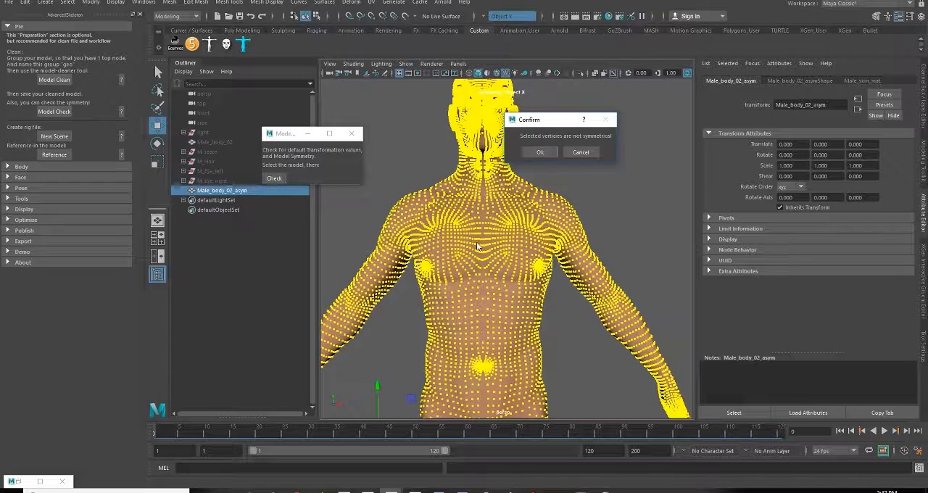
click(540, 153)
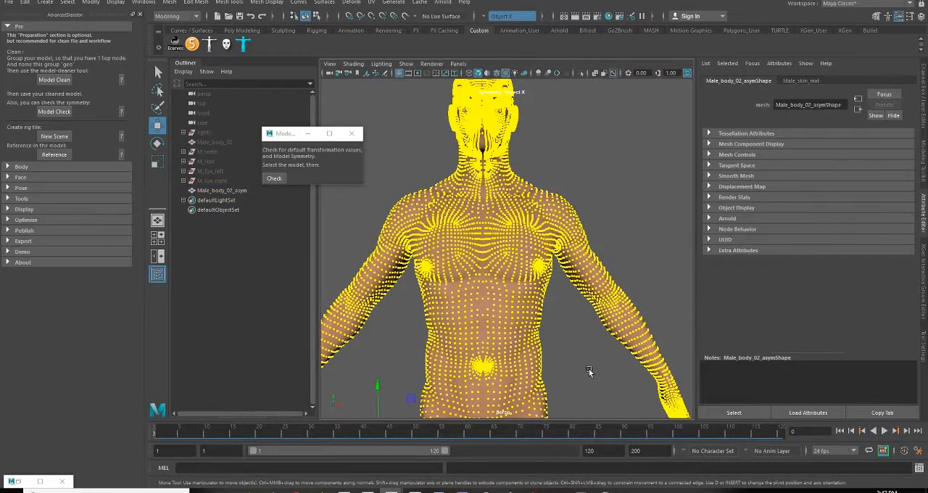
Examine the vertices selected by the model check on the back, hips, legs, torso, arms and head
alt+drag(579, 268, 391, 311)
alt+middle_drag(464, 323, 460, 393)
alt+right_drag(464, 377, 594, 334)
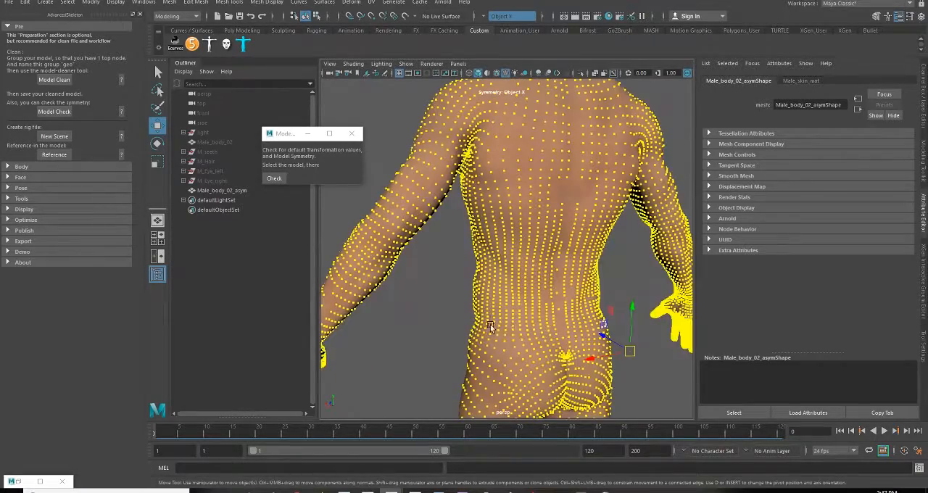
alt+drag(457, 318, 426, 315)
alt+middle_drag(425, 362, 419, 219)
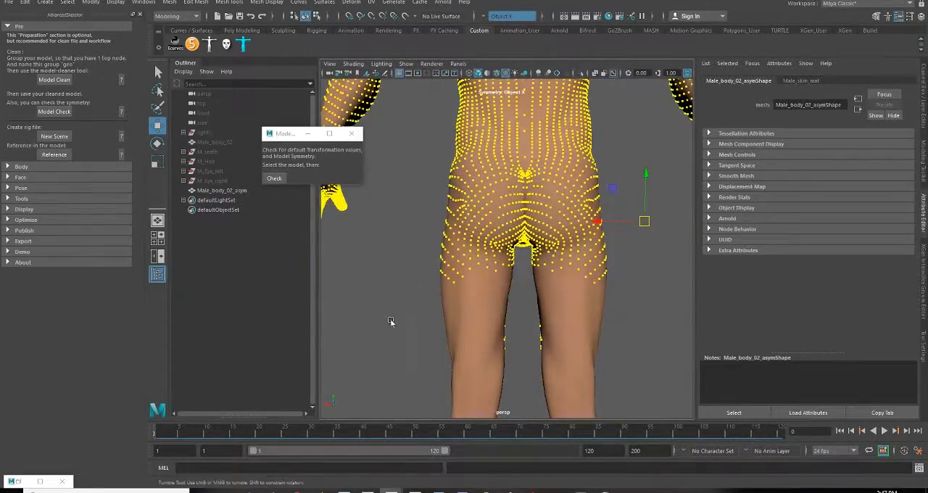
alt+drag(398, 316, 594, 322)
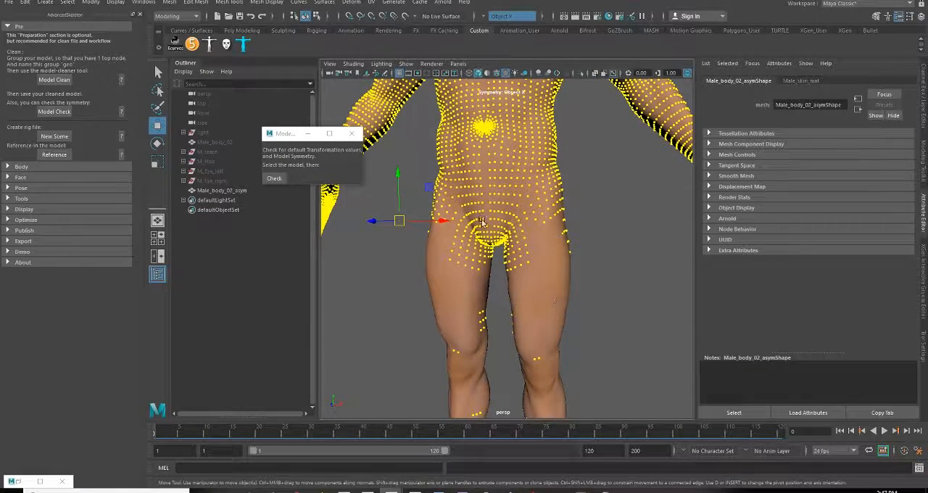
alt+middle_drag(611, 222, 582, 371)
alt+drag(582, 370, 612, 359)
alt+right_drag(612, 360, 586, 321)
alt+middle_drag(564, 309, 568, 360)
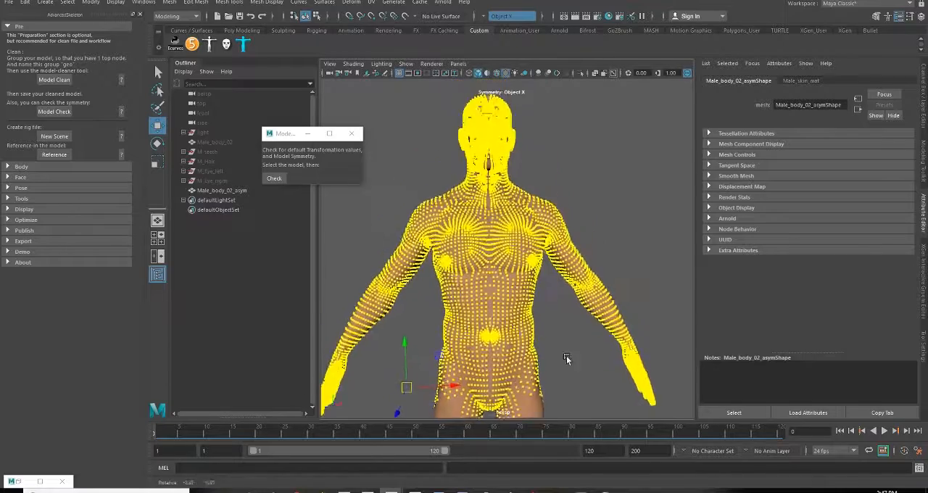
alt+right_drag(516, 348, 572, 345)
alt+middle_drag(560, 314, 563, 356)
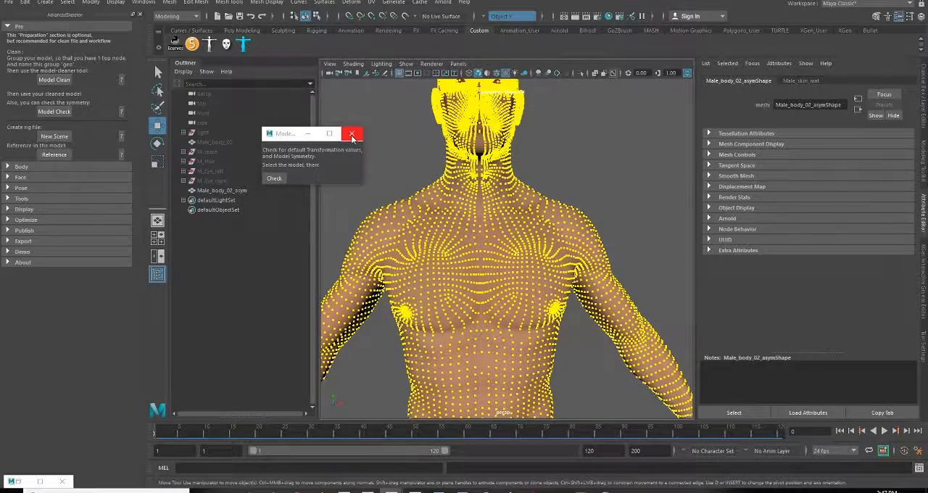
Close the model check window and reselect the whole Male_body_02_asym mesh as an object
click(356, 138)
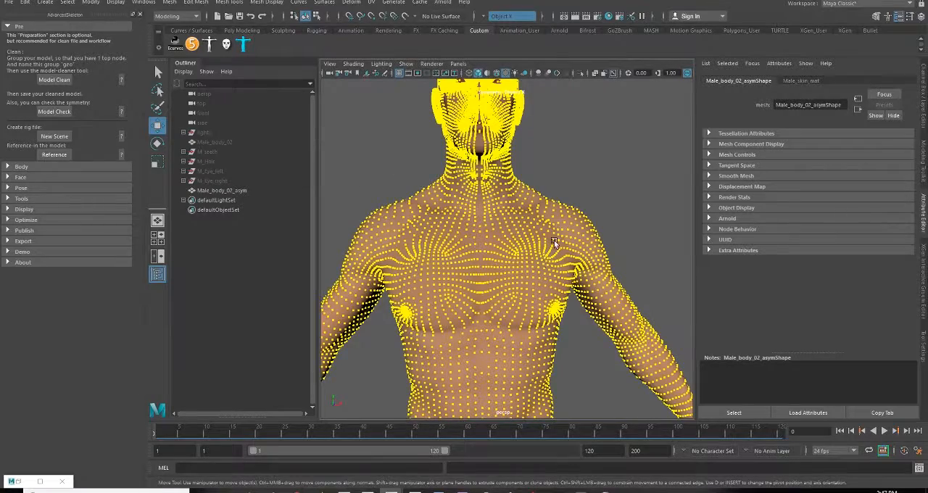
scroll(496, 210, up, 5)
right_drag(497, 209, 535, 196)
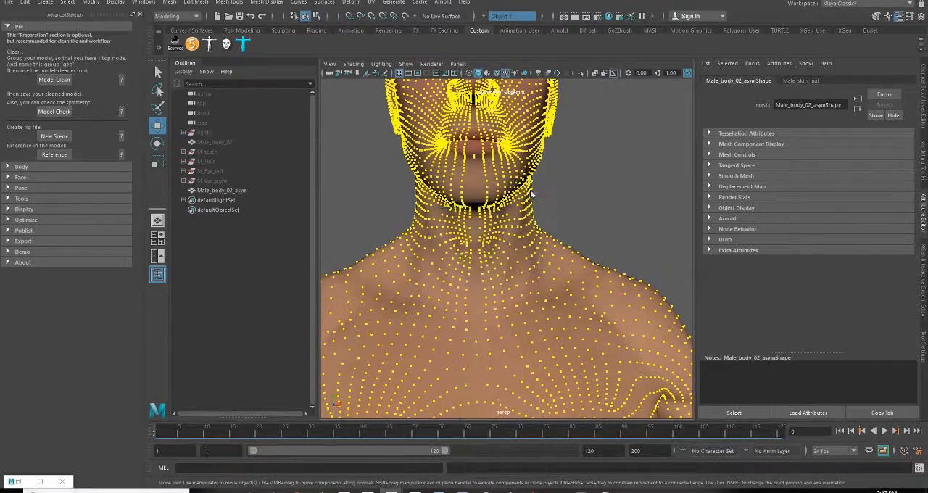
click(537, 224)
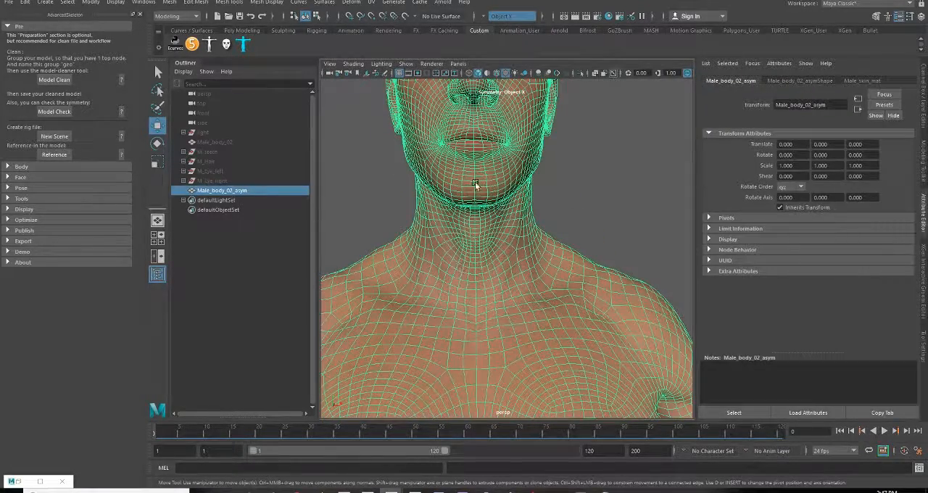
alt+middle_drag(478, 408, 497, 377)
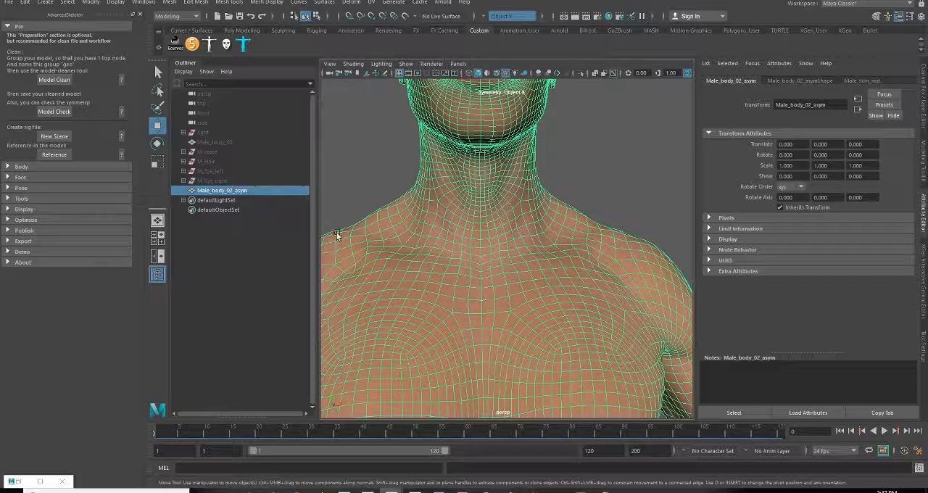
Duplicate the Male_body_02_asym mesh and rename the copy Male_body_02_sym
key(ctrl+d)
double_click(240, 205)
drag(240, 205, 302, 210)
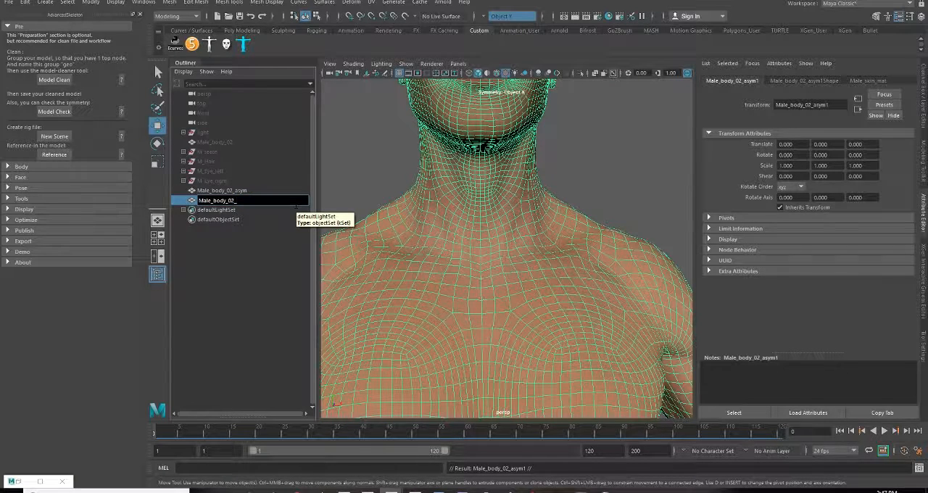
text(sym)
key(Return)
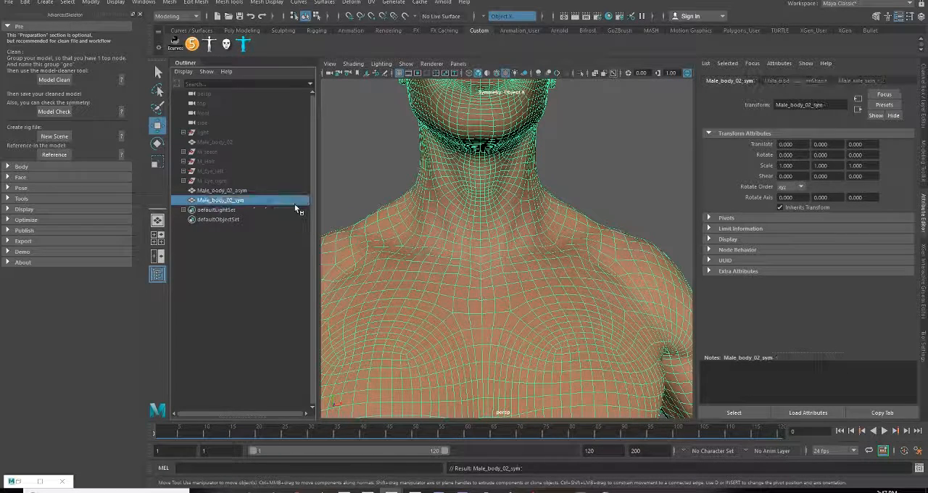
Hide the Male_body_02_asym mesh and select the Male_body_02_sym mesh
click(249, 190)
key(h)
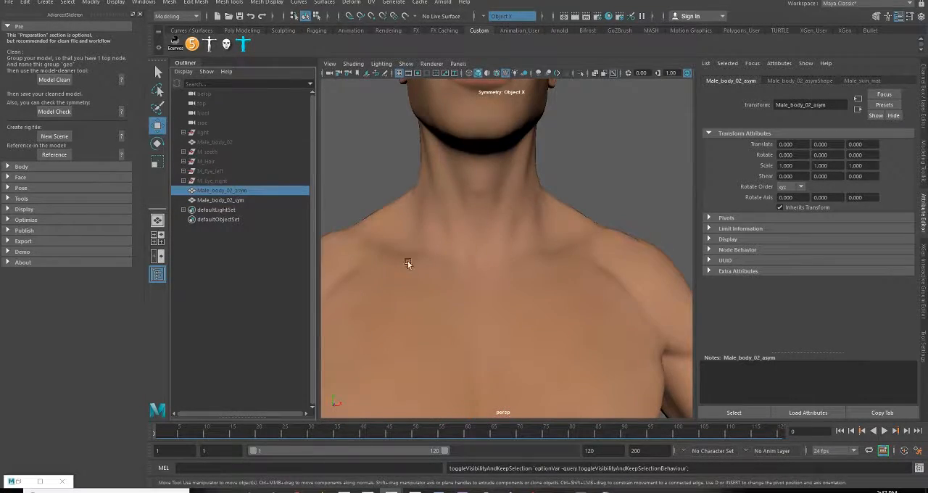
alt+middle_drag(469, 307, 467, 220)
click(504, 226)
alt+middle_drag(499, 293, 507, 222)
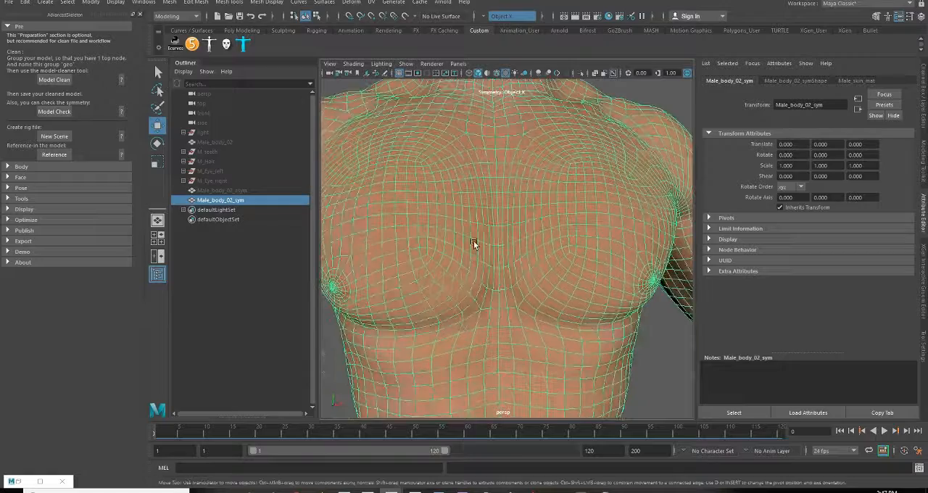
Put the Male_body_02_sym mesh in face selection mode and turn symmetry off
scroll(522, 180, up, 5)
right_drag(541, 192, 543, 219)
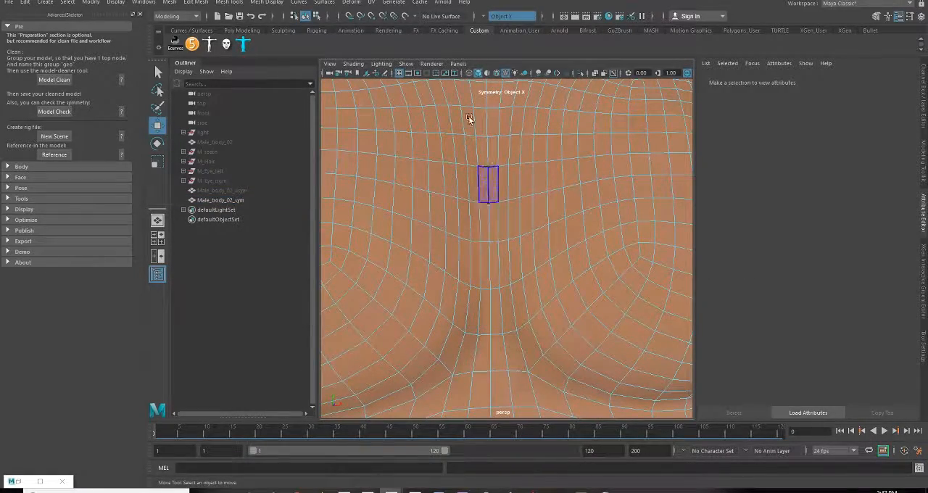
click(512, 16)
click(500, 20)
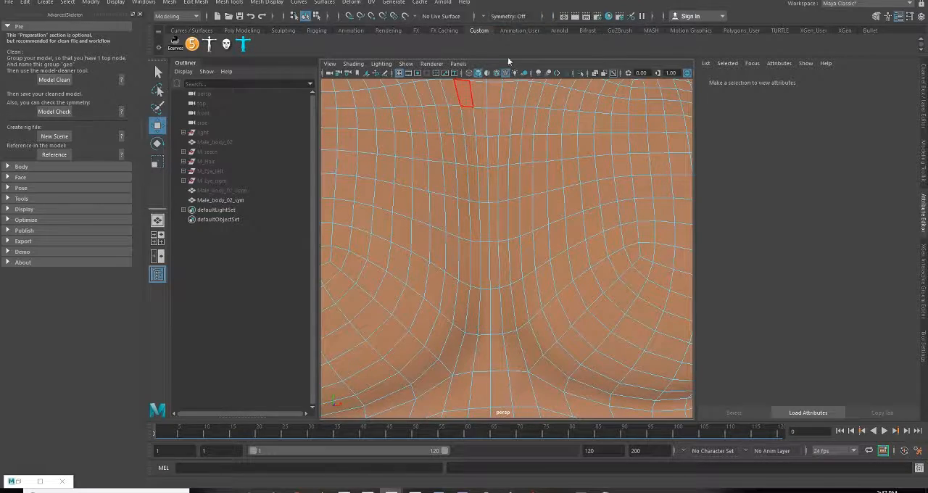
Examine the centre line of the Male_body_02_sym mesh across the chest, head, abdomen and hips
alt+drag(513, 301, 511, 290)
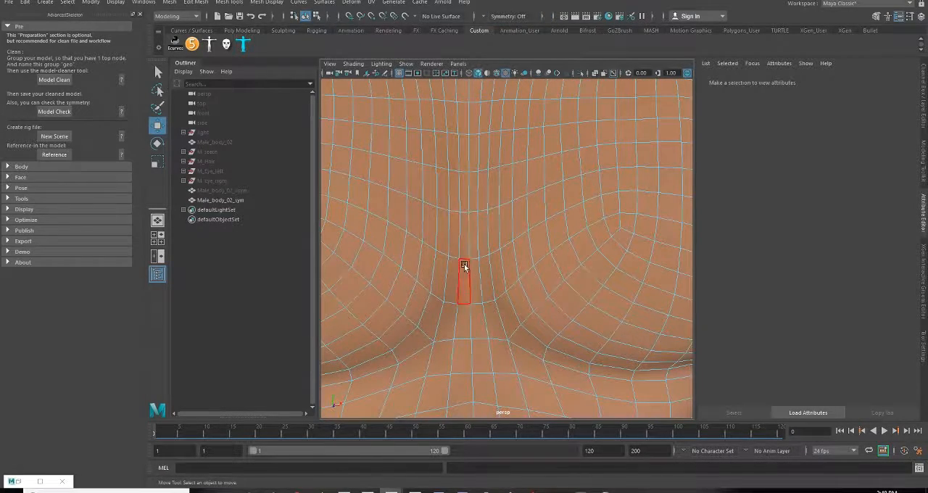
alt+right_drag(561, 335, 503, 306)
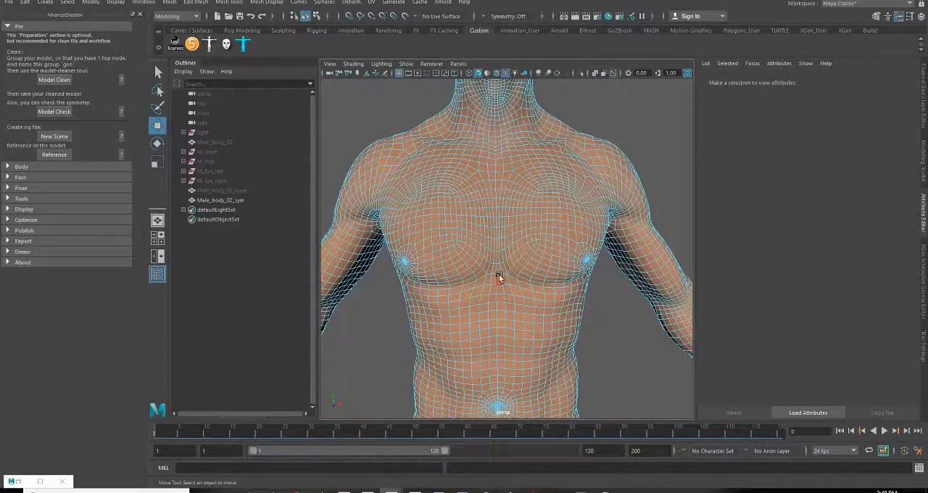
alt+right_drag(503, 160, 494, 250)
alt+middle_drag(494, 249, 491, 270)
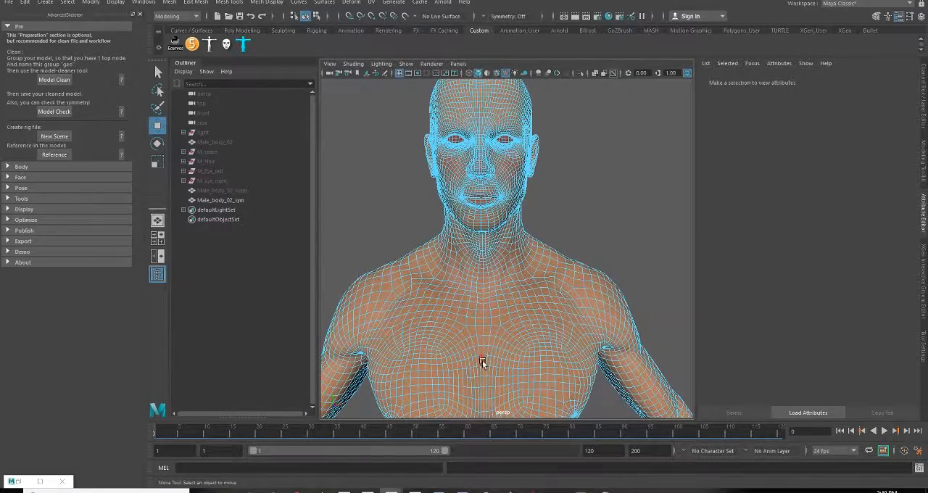
alt+middle_drag(486, 315, 499, 252)
right_drag(499, 251, 495, 214)
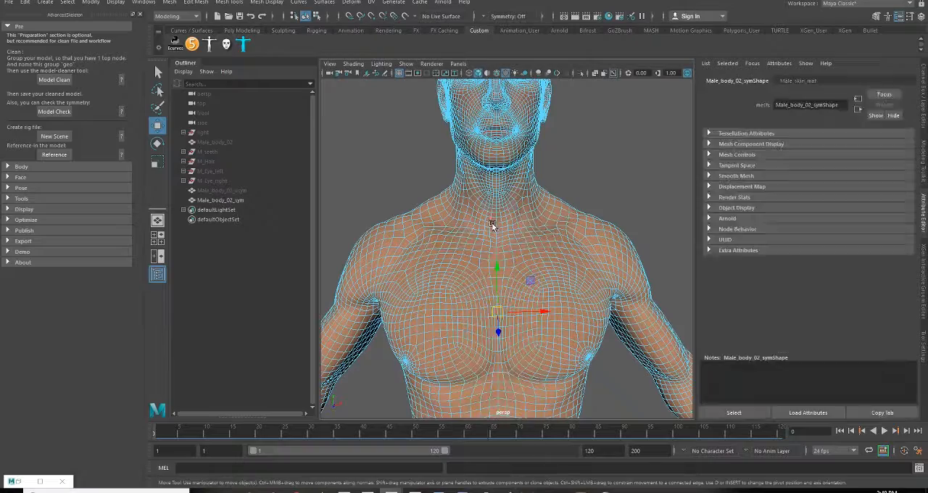
alt+drag(520, 287, 578, 284)
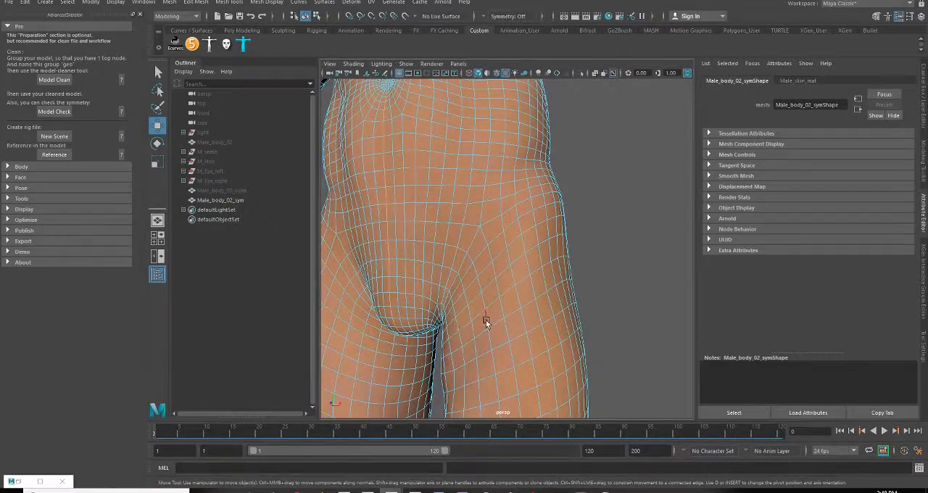
alt+right_drag(486, 321, 530, 302)
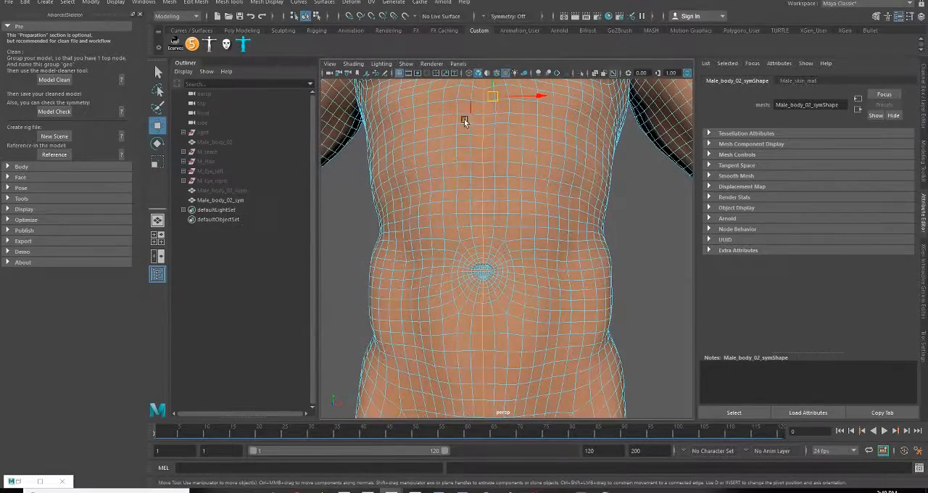
alt+middle_drag(479, 174, 485, 372)
alt+right_drag(484, 373, 499, 352)
alt+drag(504, 229, 507, 293)
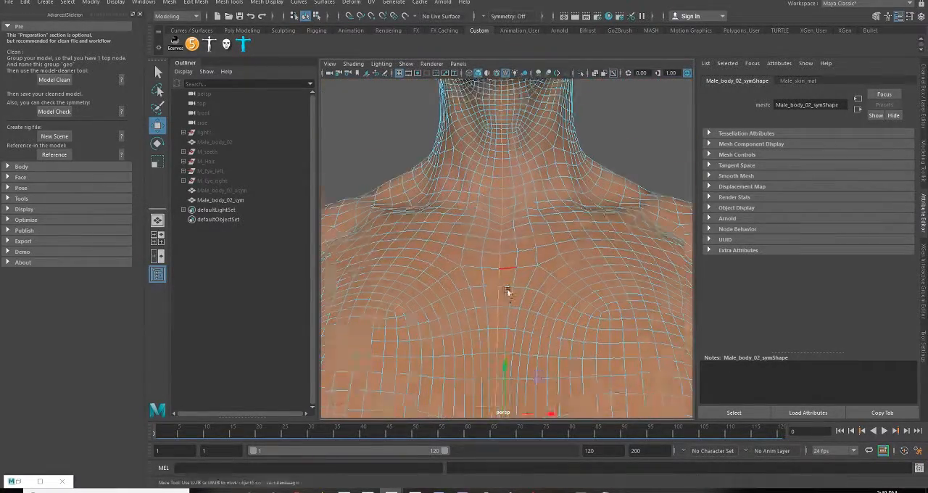
alt+right_drag(508, 292, 555, 269)
Delete the face loop beside the body's centre line, along with the half of the mesh it separates
right_drag(529, 230, 533, 263)
click(535, 260)
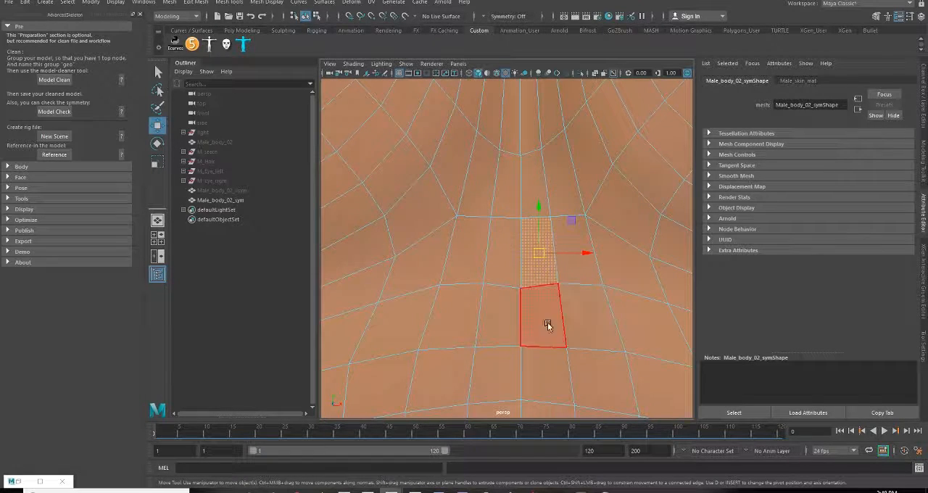
alt+right_drag(544, 313, 527, 295)
alt+middle_drag(528, 295, 514, 322)
alt+right_drag(514, 323, 507, 291)
shift+double_click(503, 239)
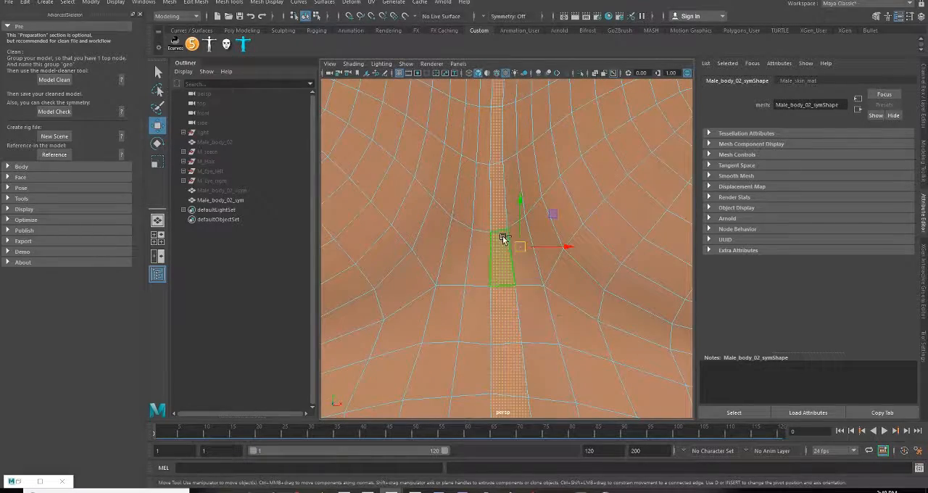
alt+right_drag(529, 324, 505, 327)
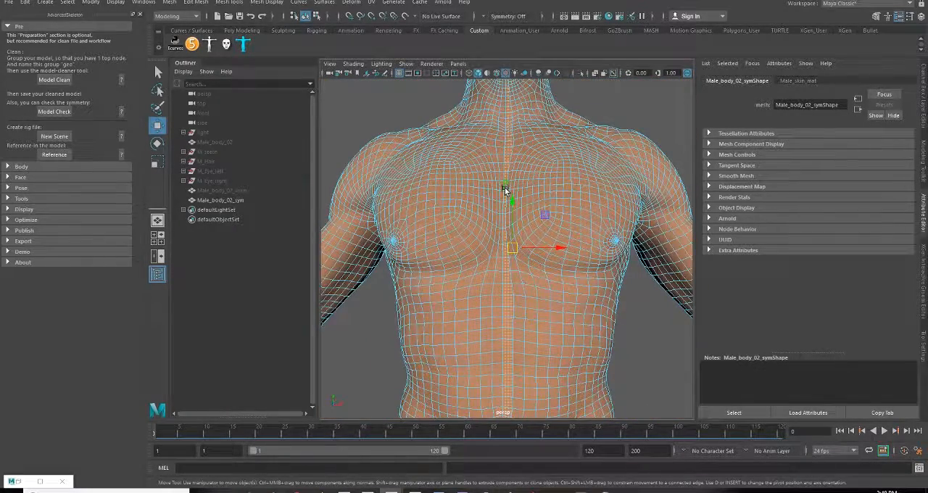
key(Delete)
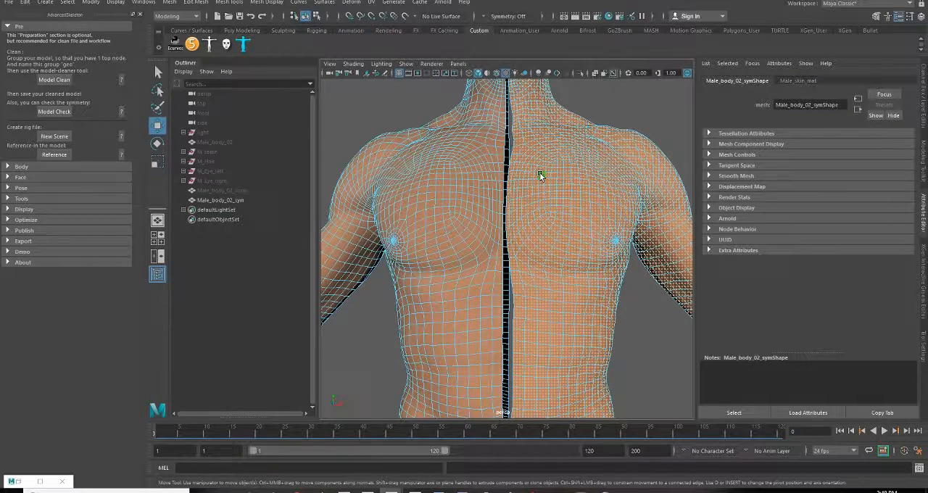
key(Delete)
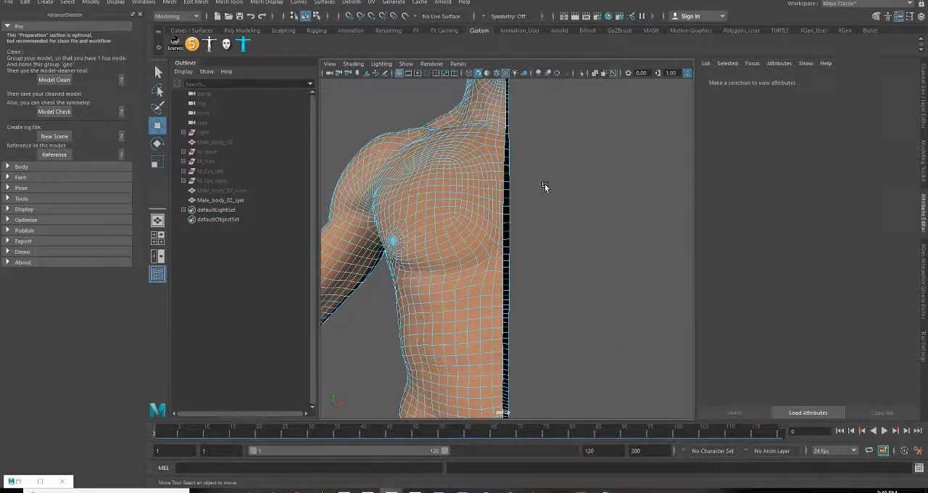
Select the open border edges along the centre of the remaining half body in edge mode
scroll(558, 285, down, 4)
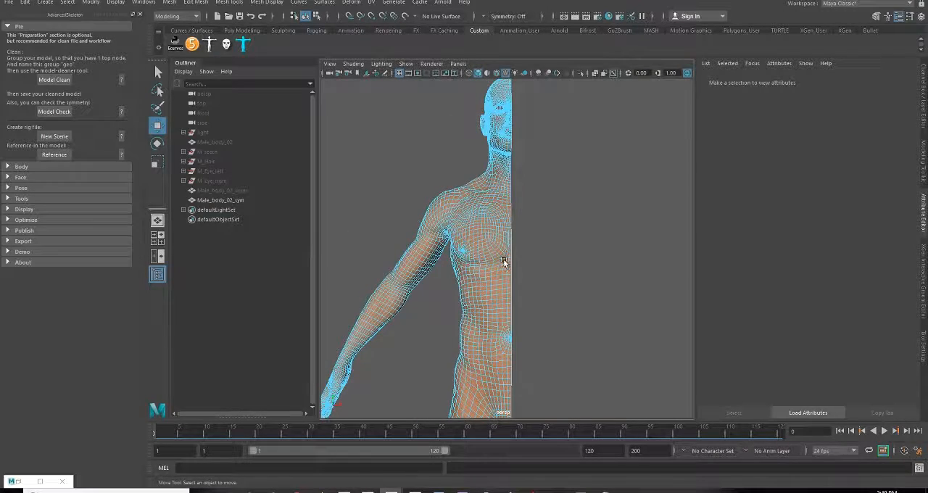
scroll(543, 316, up, 5)
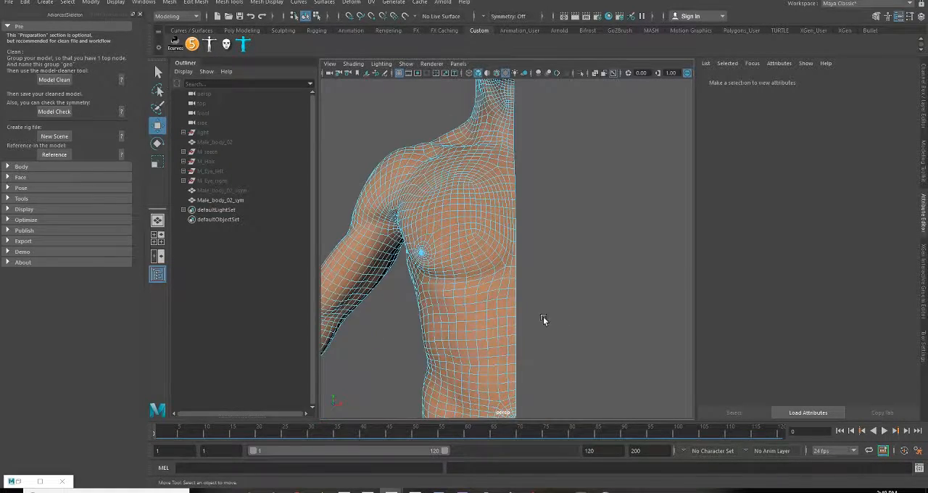
scroll(543, 325, down, 3)
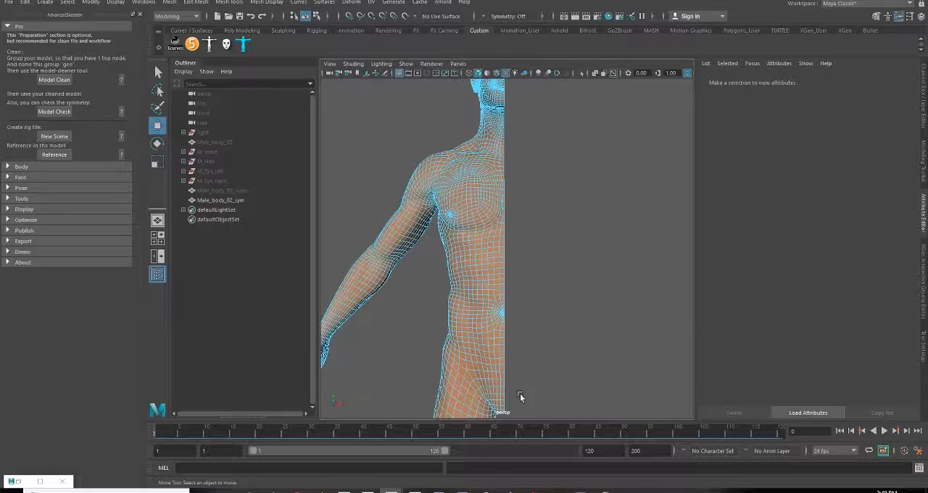
scroll(544, 304, up, 5)
right_click(489, 230)
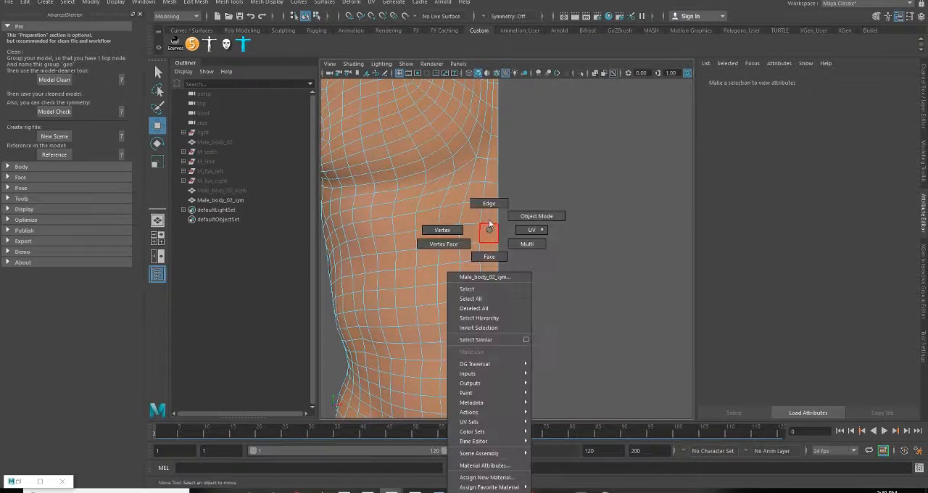
right_drag(489, 221, 488, 201)
click(497, 192)
scroll(507, 254, down, 6)
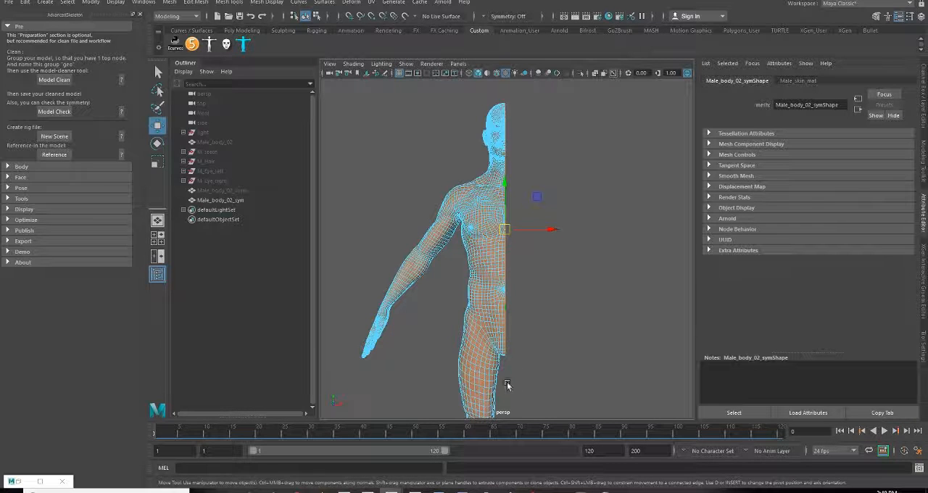
scroll(527, 354, up, 4)
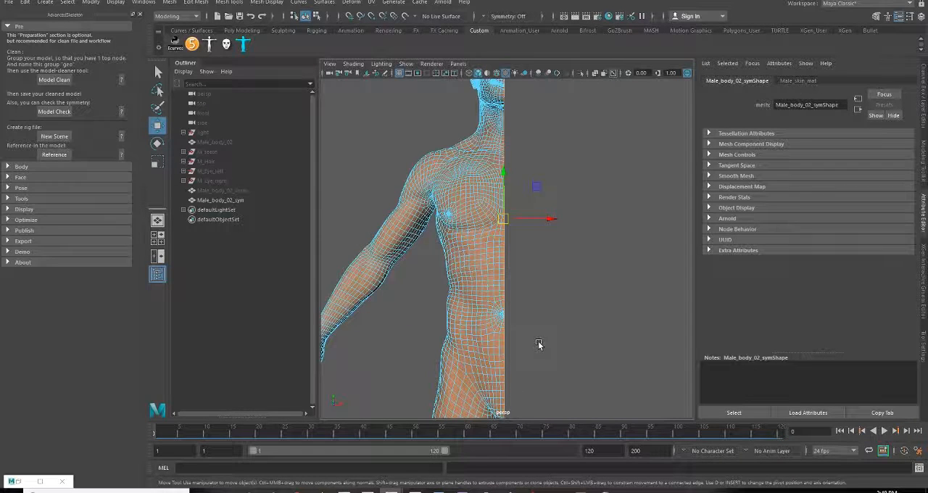
Flatten the selected border edges along the X axis with the Scale tool
key(r)
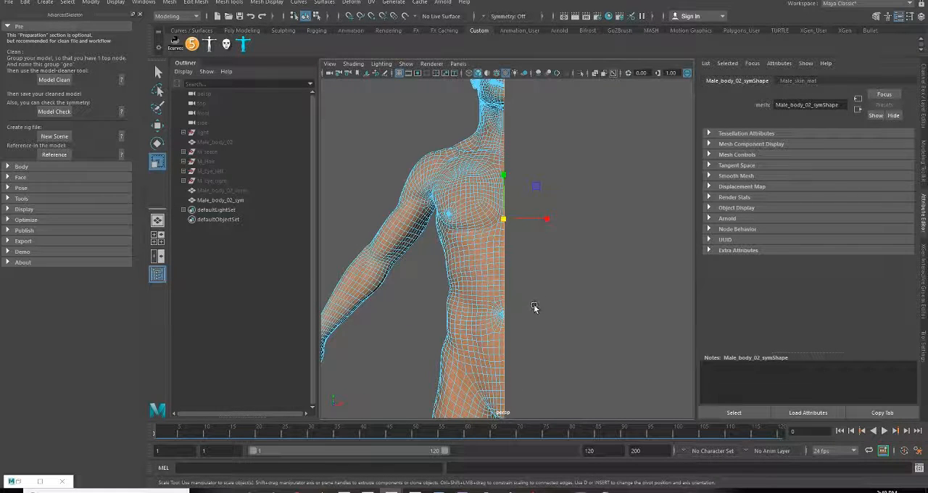
alt+drag(535, 309, 546, 288)
scroll(546, 288, up, 3)
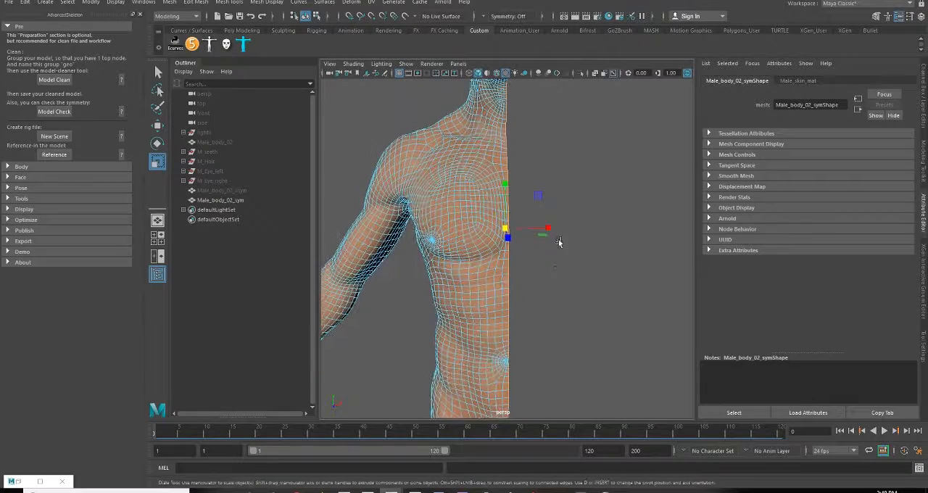
drag(549, 229, 505, 229)
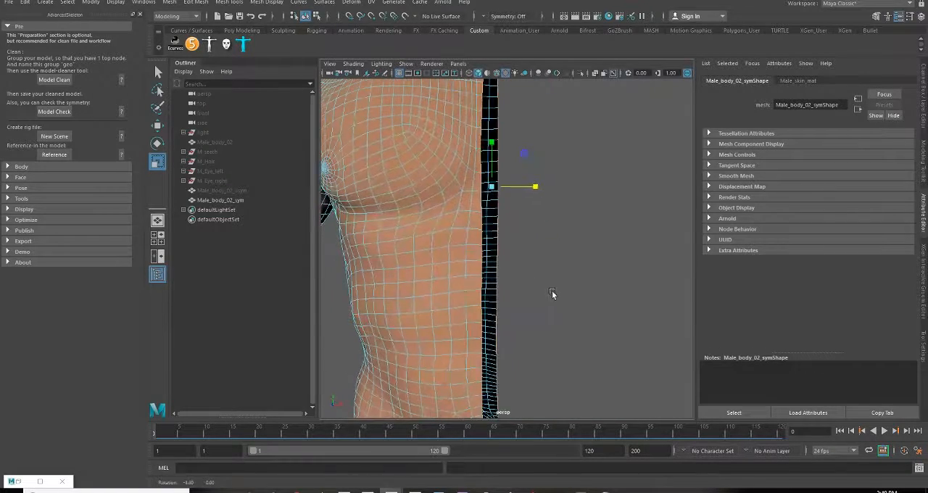
Examine the border edges up close against the grid's centre line in the front view
key(space)
key(space)
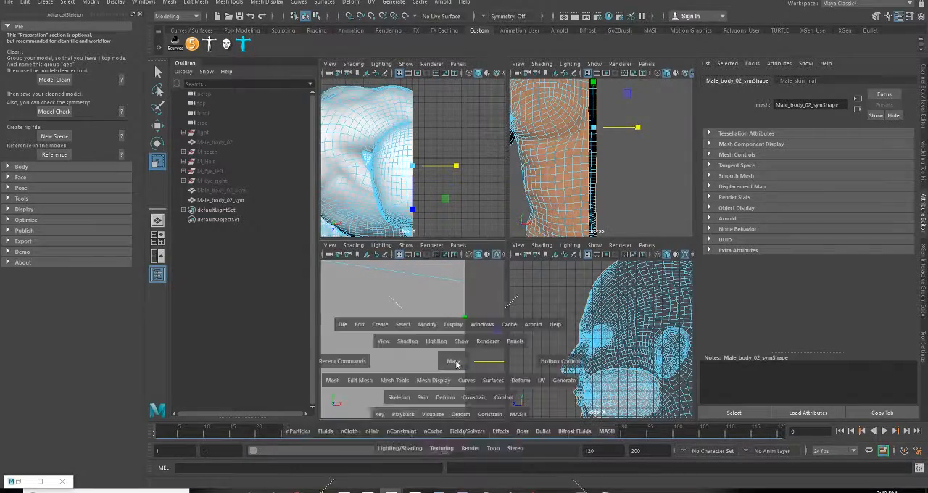
scroll(464, 363, down, 5)
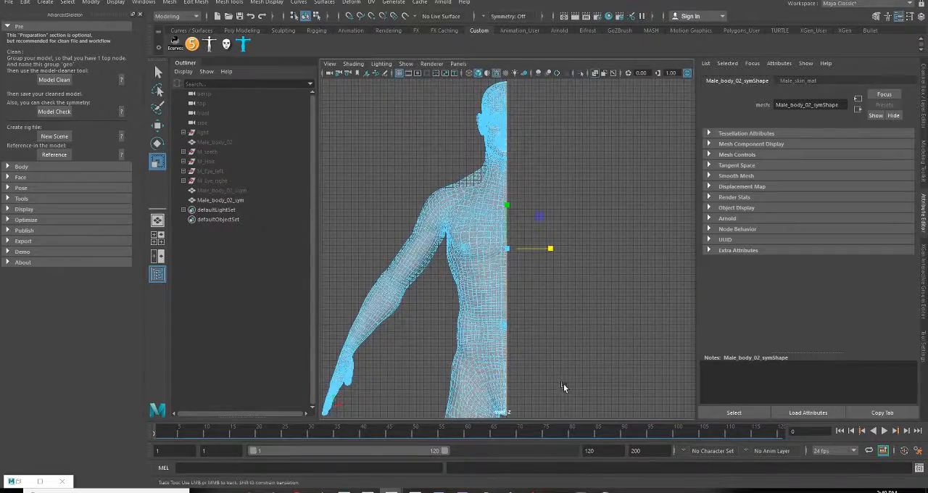
alt+middle_drag(548, 378, 552, 314)
alt+right_drag(507, 180, 575, 340)
alt+middle_drag(575, 340, 594, 104)
alt+right_drag(496, 177, 611, 277)
alt+middle_drag(547, 189, 556, 285)
alt+right_drag(556, 288, 670, 327)
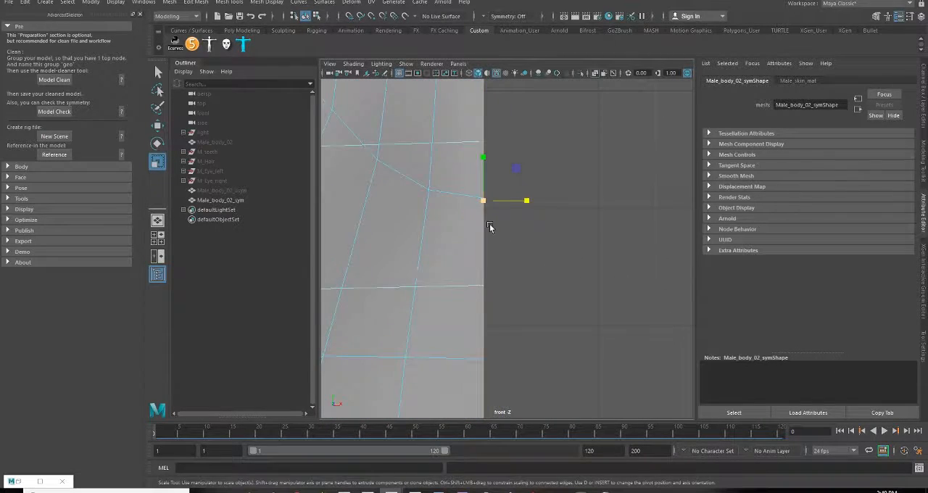
alt+middle_drag(491, 225, 528, 297)
Move the selected border edges along the X axis to line them up with the grid's centre line
key(w)
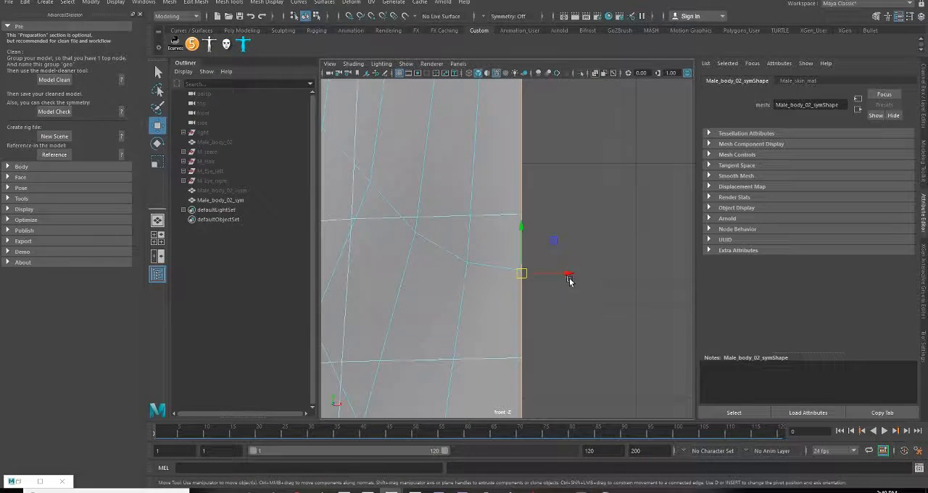
scroll(525, 298, up, 5)
alt+middle_drag(559, 322, 540, 283)
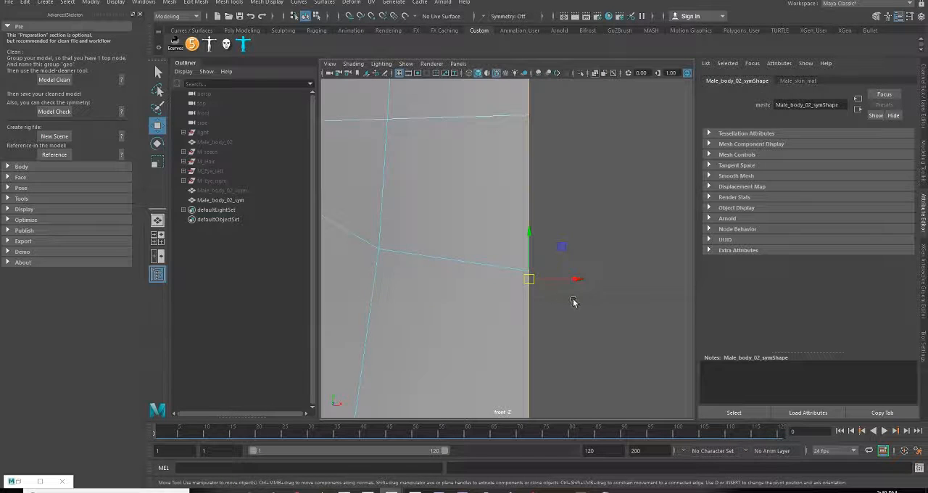
drag(576, 280, 570, 281)
alt+middle_drag(519, 306, 465, 338)
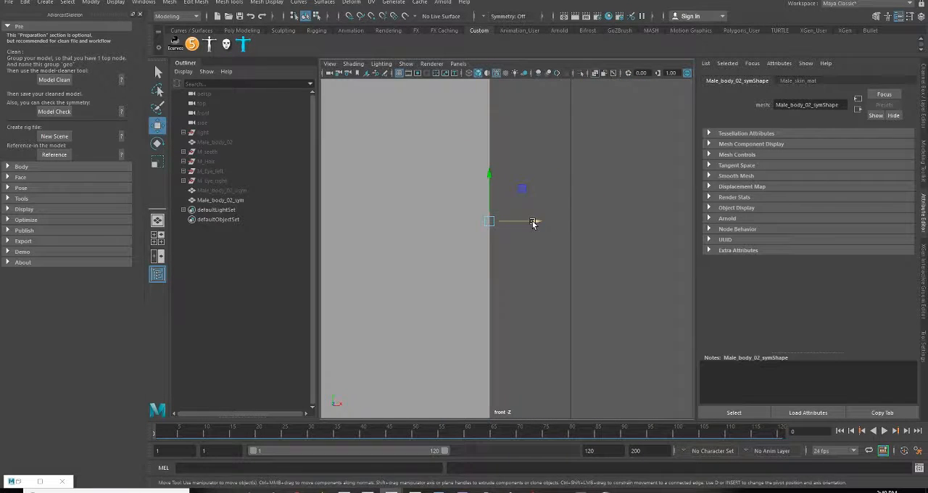
drag(532, 222, 600, 220)
Try moving the selected border edges about -0.38 units along the X axis beside the mouth, and undo the move
scroll(580, 248, down, 10)
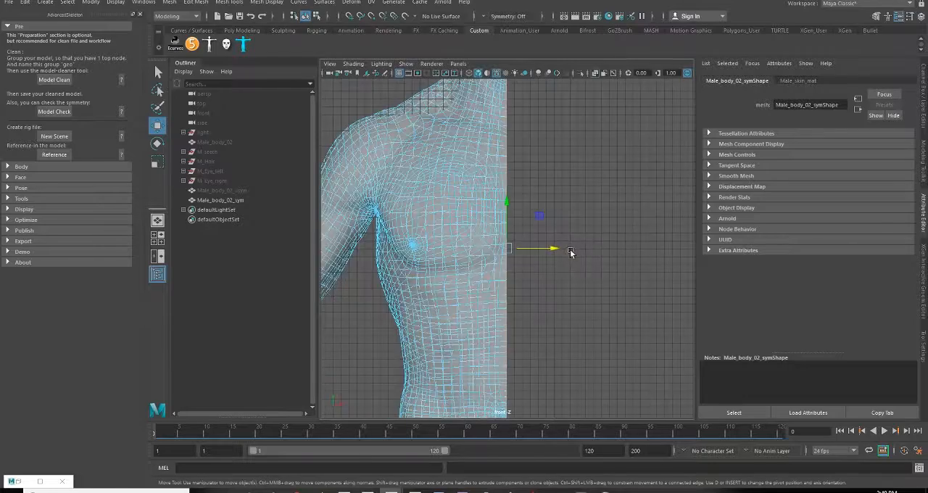
scroll(571, 252, down, 1)
alt+middle_drag(514, 137, 513, 374)
scroll(522, 242, up, 10)
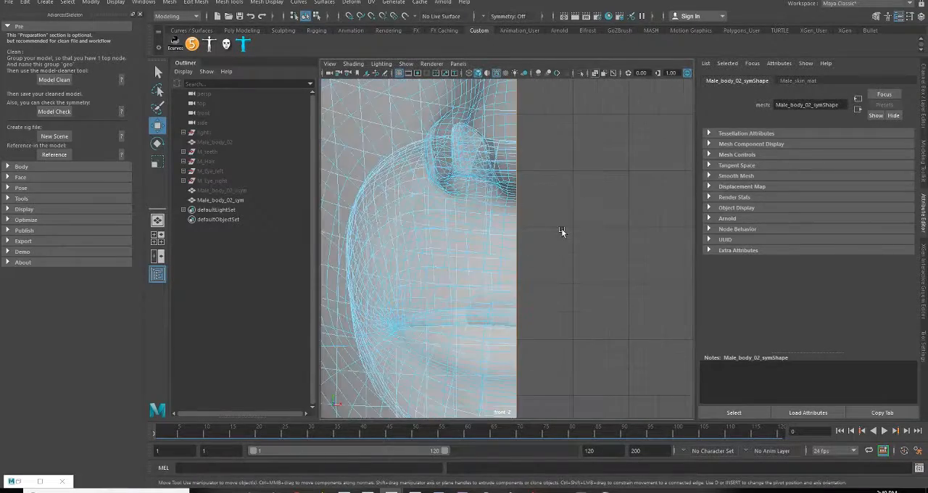
middle_drag(561, 230, 542, 230)
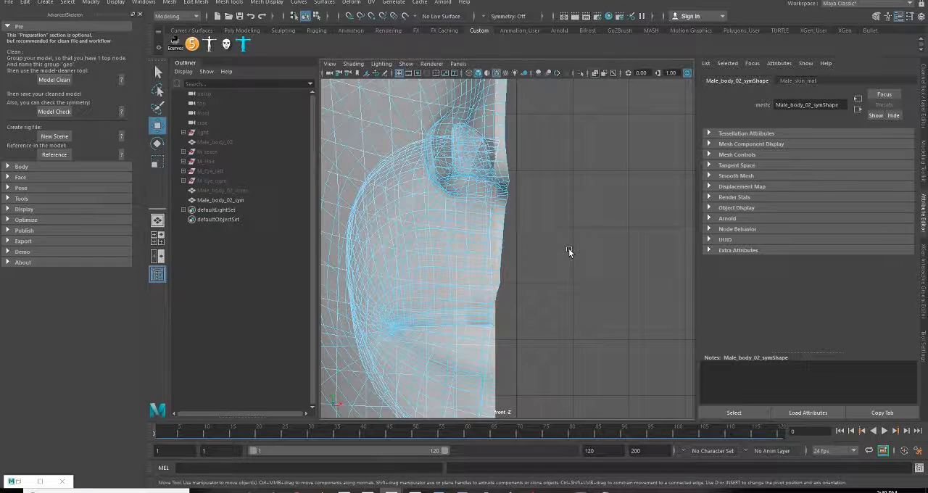
key(ctrl+z)
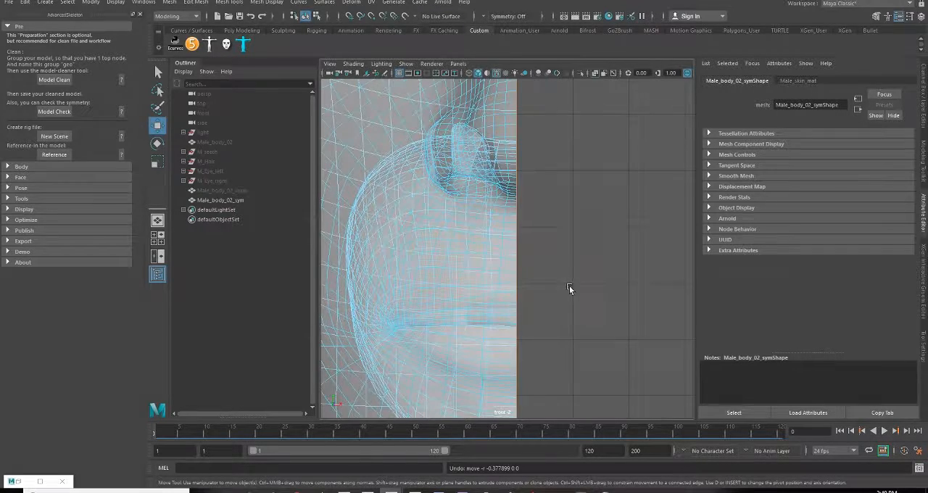
Examine the half body's centre border from the torso down to the groin against the grid line in the front view
scroll(570, 289, down, 8)
alt+middle_drag(554, 338, 551, 176)
alt+middle_drag(560, 366, 554, 145)
alt+middle_drag(553, 317, 548, 109)
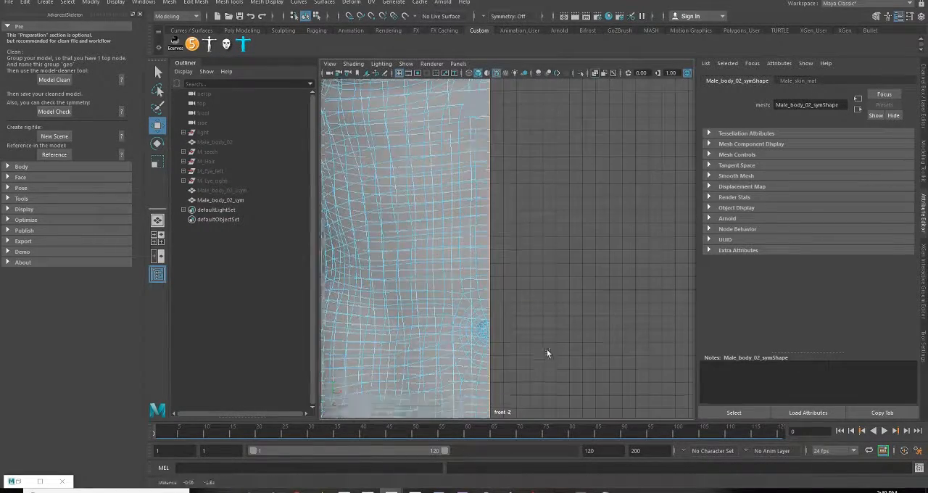
alt+middle_drag(548, 354, 555, 163)
alt+middle_drag(524, 325, 534, 218)
scroll(537, 250, up, 8)
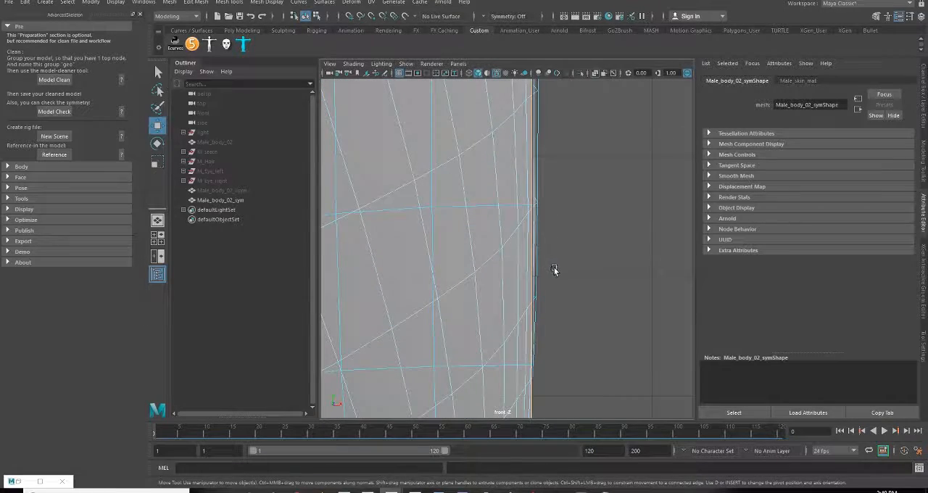
scroll(554, 272, down, 6)
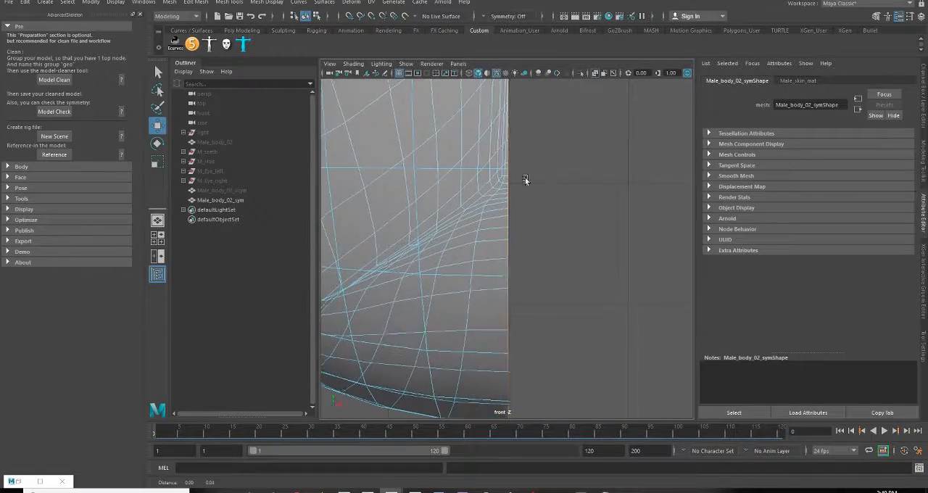
alt+middle_drag(526, 180, 516, 80)
scroll(494, 204, up, 9)
alt+middle_drag(453, 166, 504, 380)
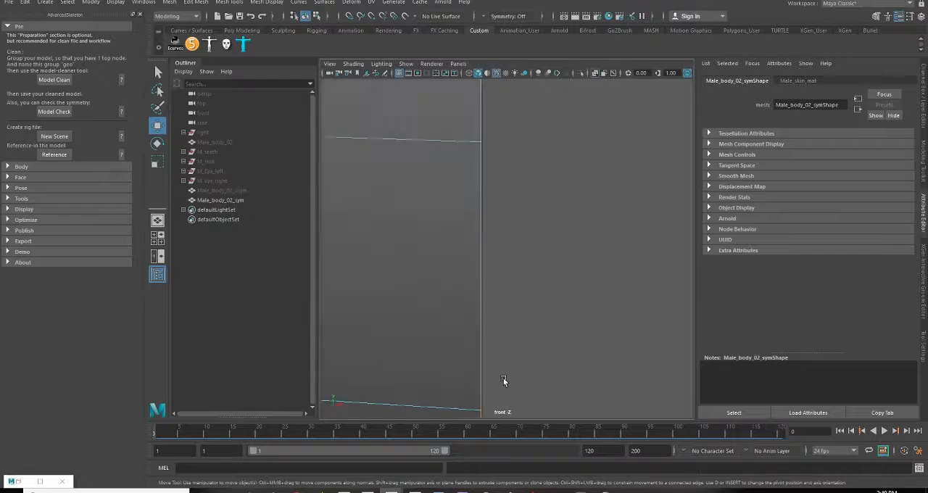
alt+middle_drag(514, 129, 525, 379)
alt+middle_drag(555, 181, 545, 426)
scroll(554, 319, down, 10)
alt+middle_drag(502, 194, 496, 388)
scroll(497, 321, up, 5)
alt+middle_drag(553, 354, 544, 211)
scroll(498, 238, up, 7)
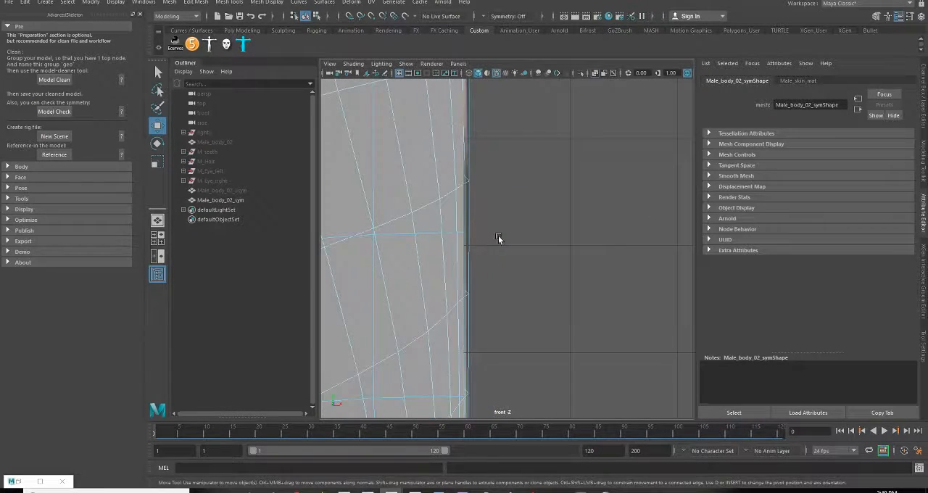
scroll(499, 239, up, 2)
alt+middle_drag(479, 234, 546, 256)
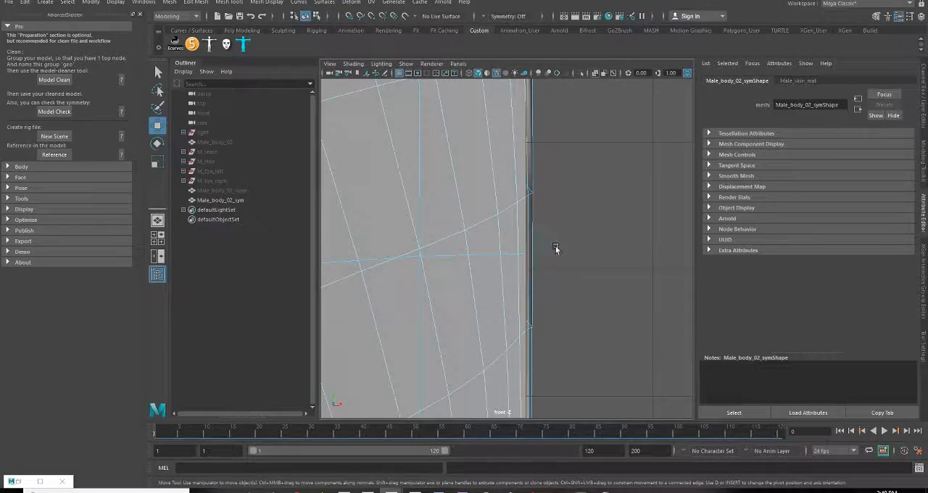
Examine the half body's centre border around the groin in the top and perspective views of the four-view layout
key(space)
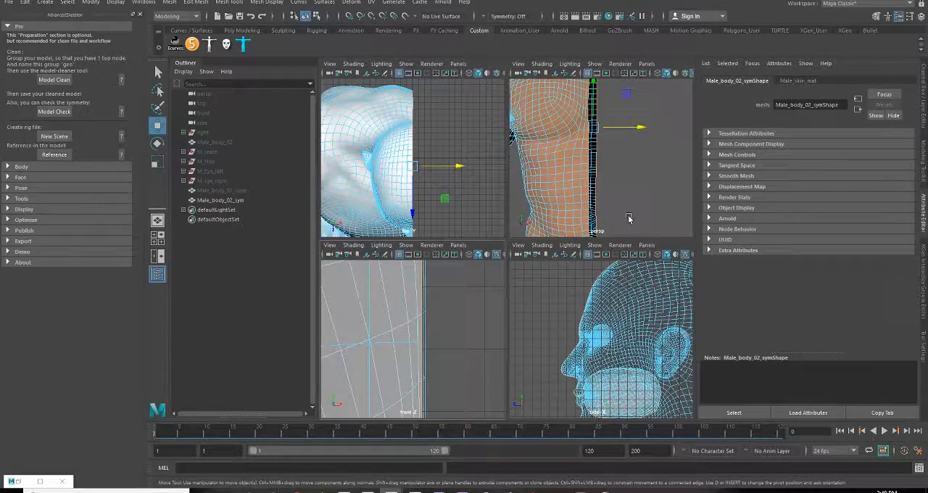
alt+drag(629, 195, 612, 206)
scroll(611, 205, down, 3)
alt+middle_drag(611, 205, 612, 75)
scroll(618, 166, up, 4)
alt+drag(615, 138, 585, 169)
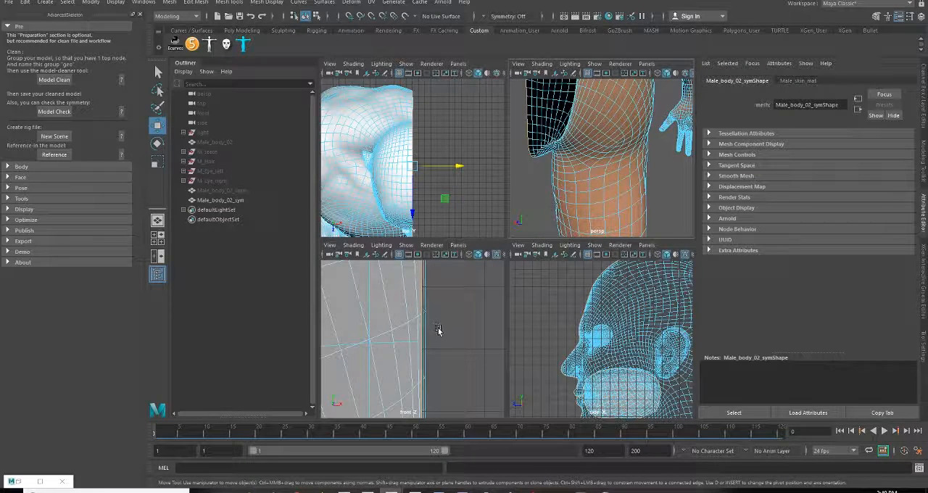
scroll(422, 140, up, 5)
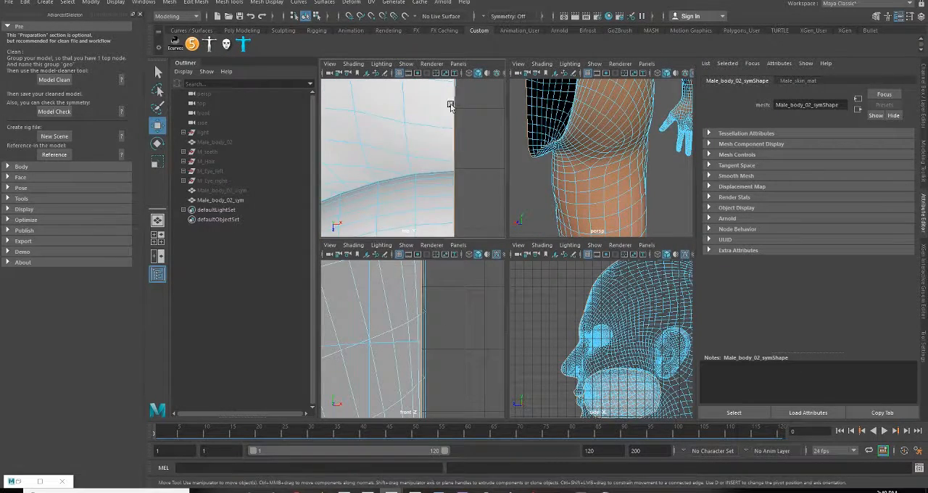
alt+middle_drag(450, 106, 458, 52)
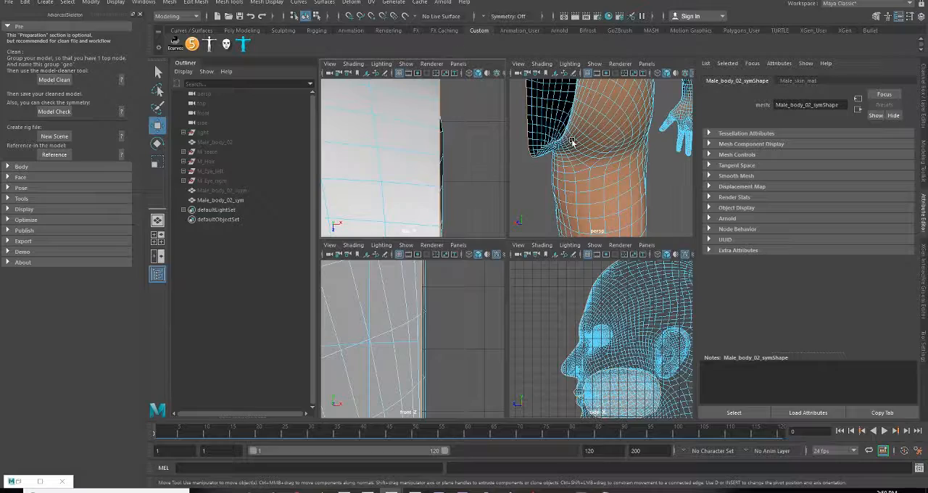
scroll(548, 141, up, 4)
alt+drag(546, 141, 618, 189)
alt+drag(538, 158, 658, 181)
Examine the open border around the groin and inner thigh from several angles in the enlarged perspective view
key(space)
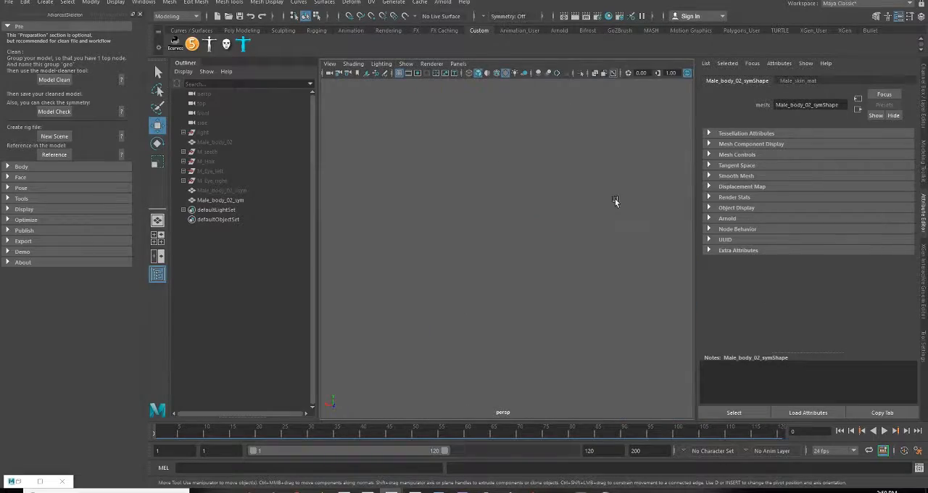
alt+drag(615, 200, 703, 228)
alt+drag(582, 230, 607, 232)
alt+middle_drag(528, 254, 524, 201)
alt+right_drag(524, 201, 643, 316)
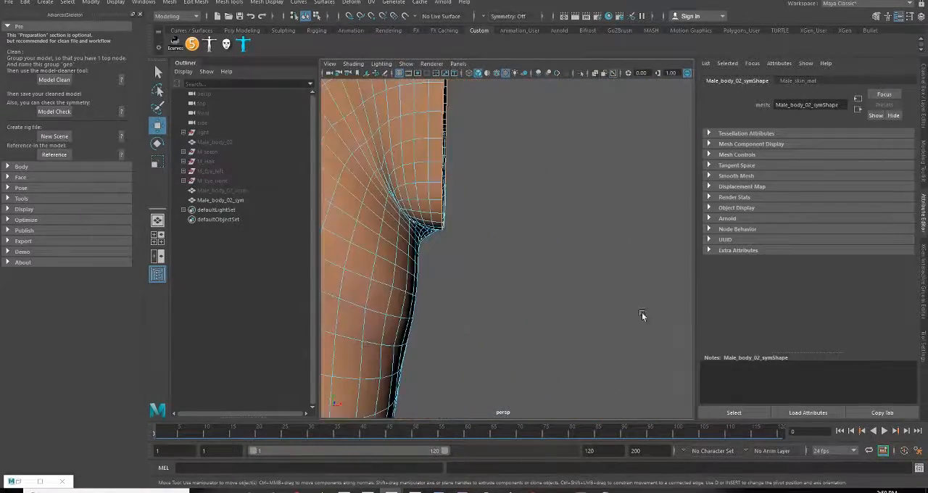
alt+drag(464, 261, 659, 238)
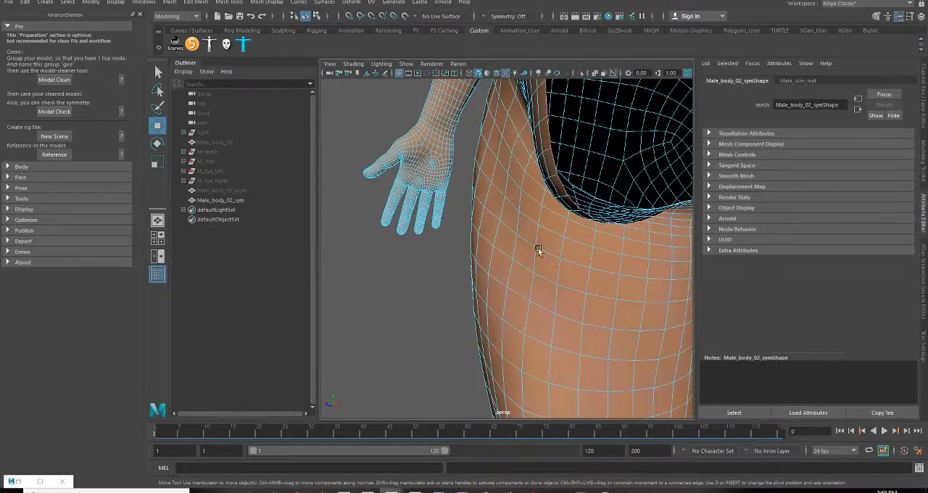
alt+drag(538, 250, 490, 246)
mouse_move(527, 329)
alt+mouse_down()
mouse_move(588, 337)
mouse_move(476, 285)
mouse_move(518, 286)
mouse_move(452, 254)
mouse_move(559, 253)
mouse_move(529, 324)
alt+mouse_up()
alt+drag(570, 216, 530, 151)
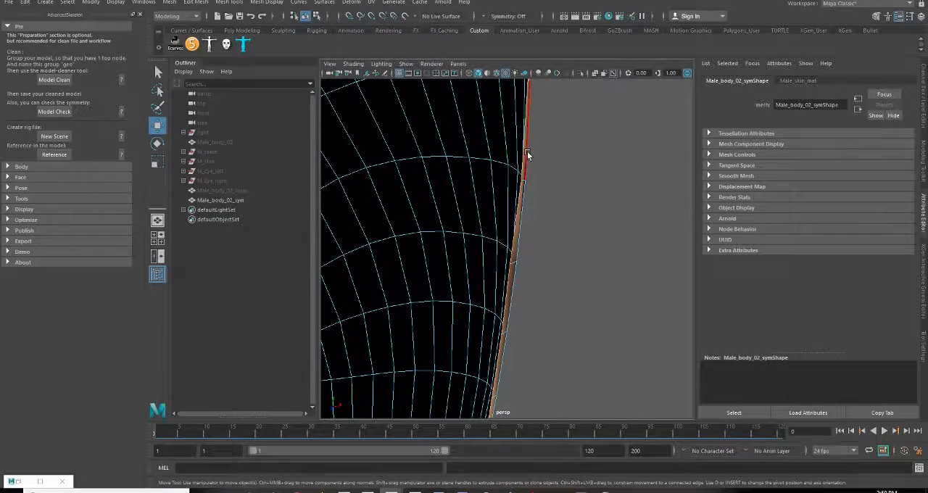
Return the half body to object mode and delete its construction history
right_drag(528, 155, 555, 137)
scroll(537, 210, down, 5)
alt+drag(536, 214, 611, 292)
scroll(543, 253, down, 6)
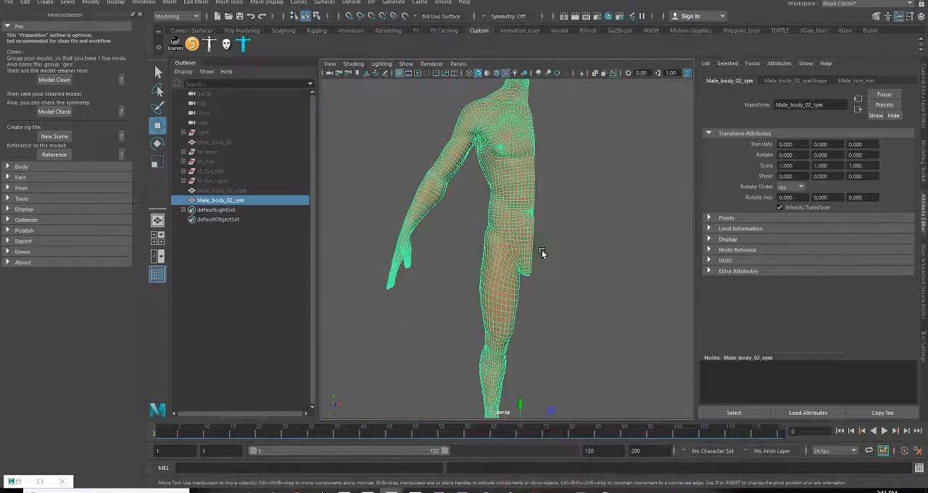
scroll(555, 287, down, 4)
alt+drag(555, 287, 454, 245)
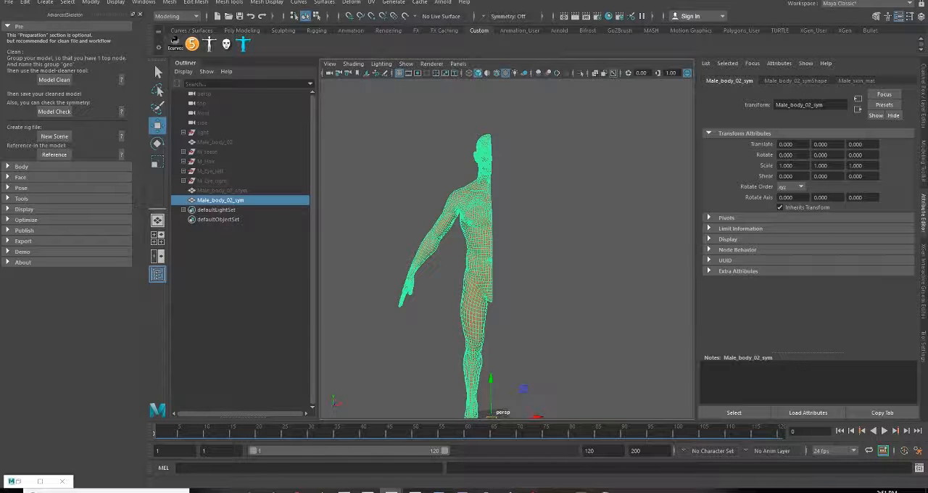
Create a mirrored copy of the half body with Duplicate Special, using an X scale of -1
click(11, 4)
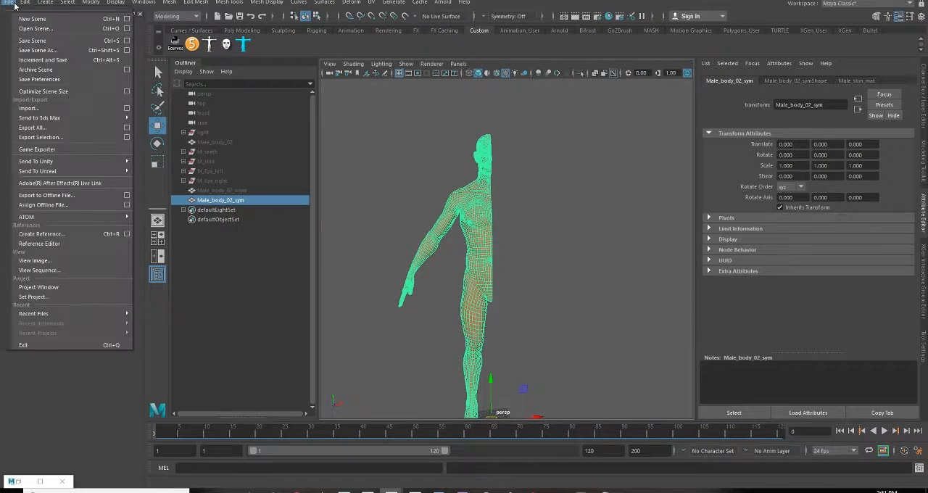
mouse_move(23, 5)
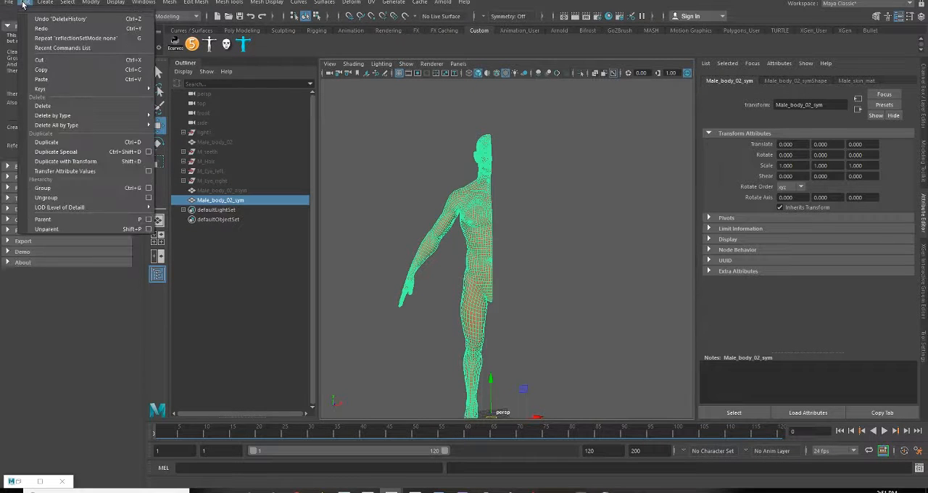
click(148, 154)
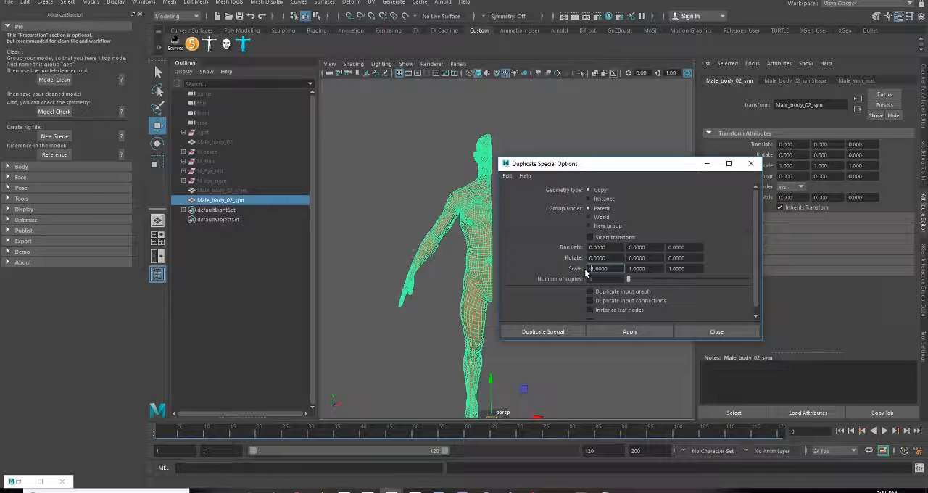
click(563, 331)
Select both body halves and combine them into one mesh
scroll(522, 282, up, 5)
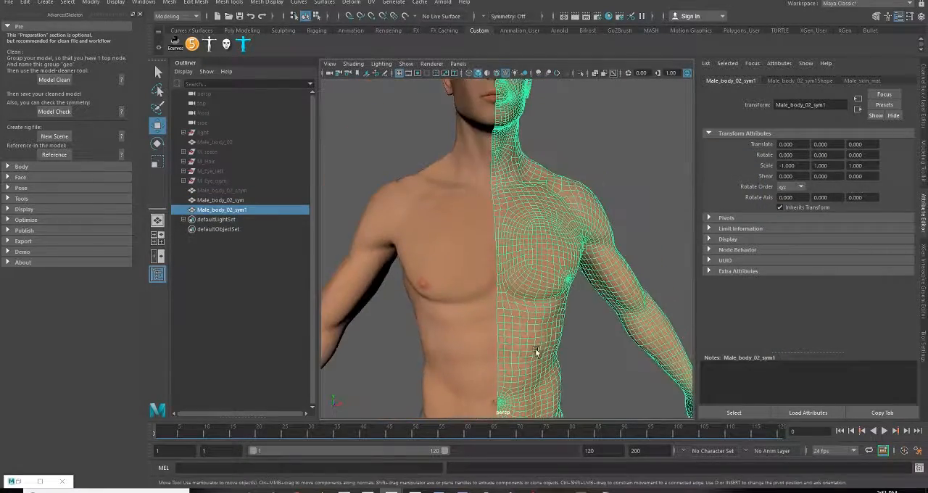
alt+middle_drag(505, 266, 502, 352)
scroll(512, 308, up, 4)
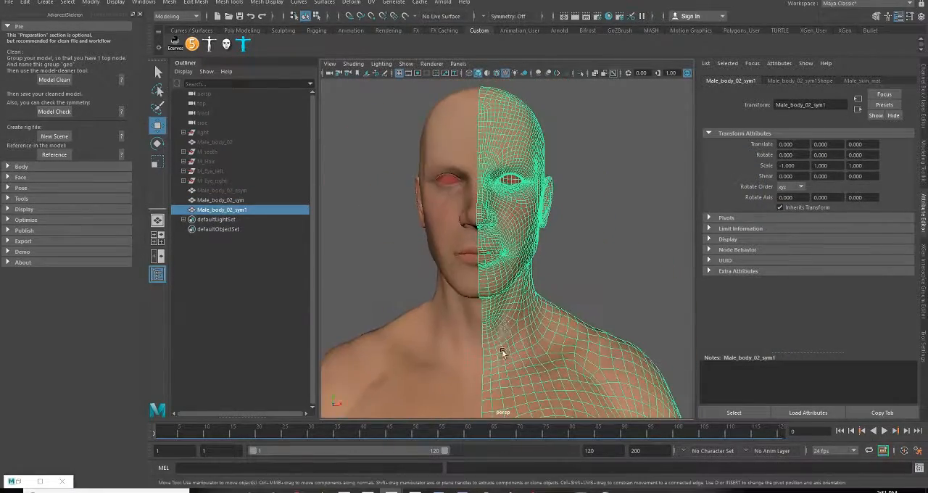
shift+click(457, 137)
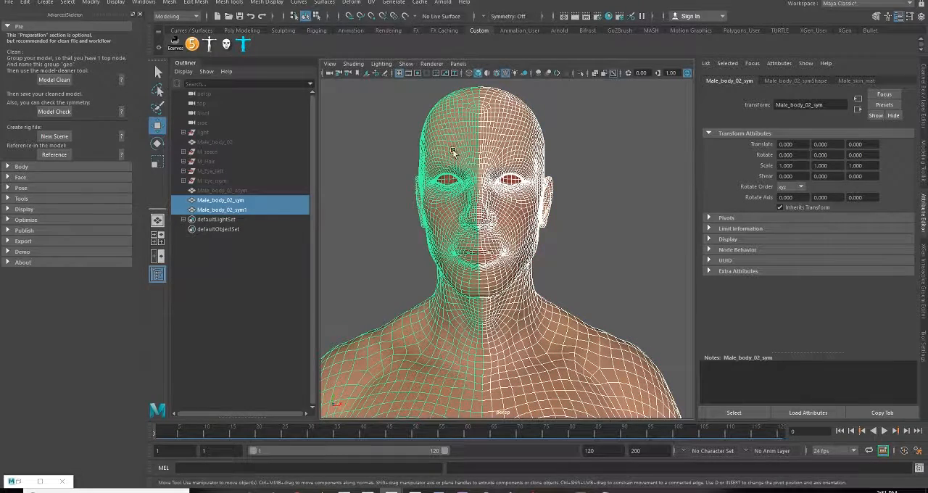
click(169, 3)
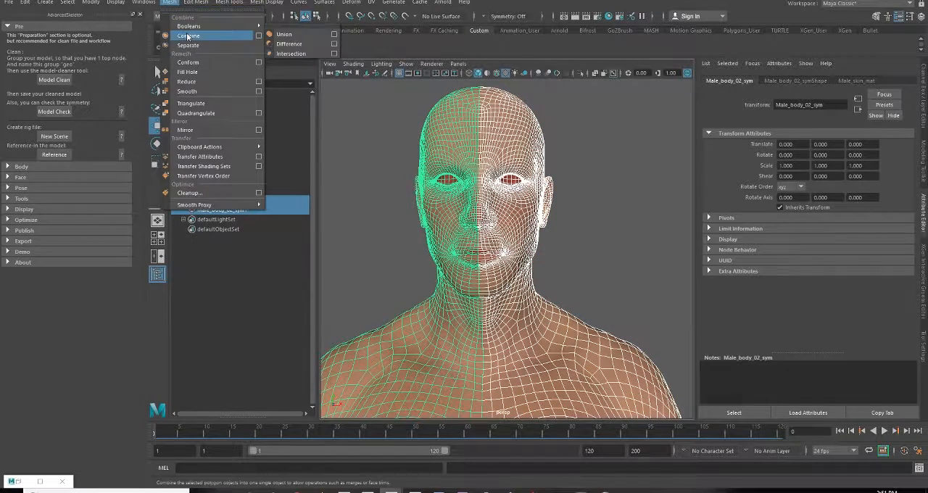
click(187, 36)
alt+drag(553, 235, 524, 251)
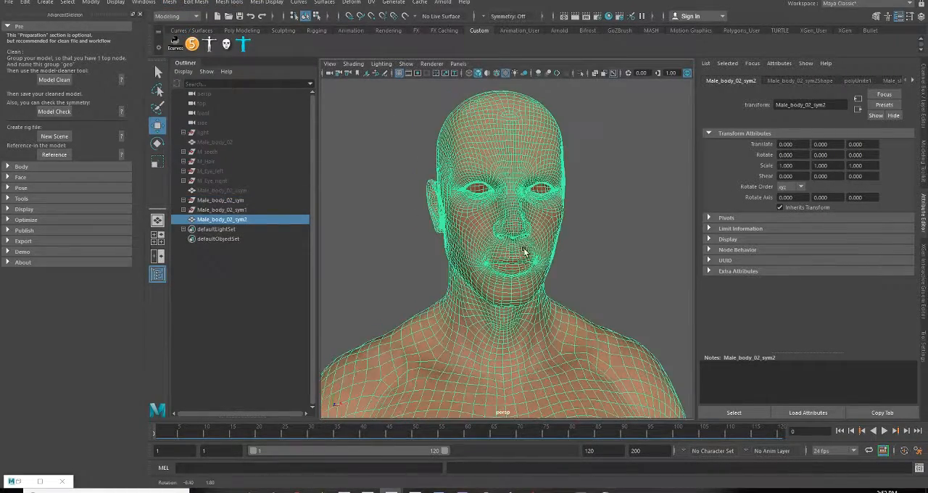
Select the seam edges along the centre of the combined body in edge mode
scroll(529, 275, up, 8)
right_drag(571, 201, 570, 179)
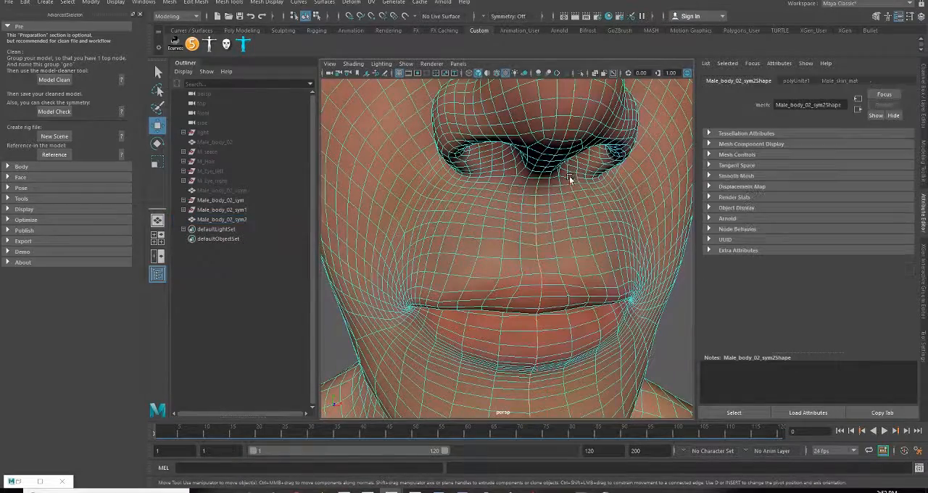
alt+right_drag(551, 317, 398, 288)
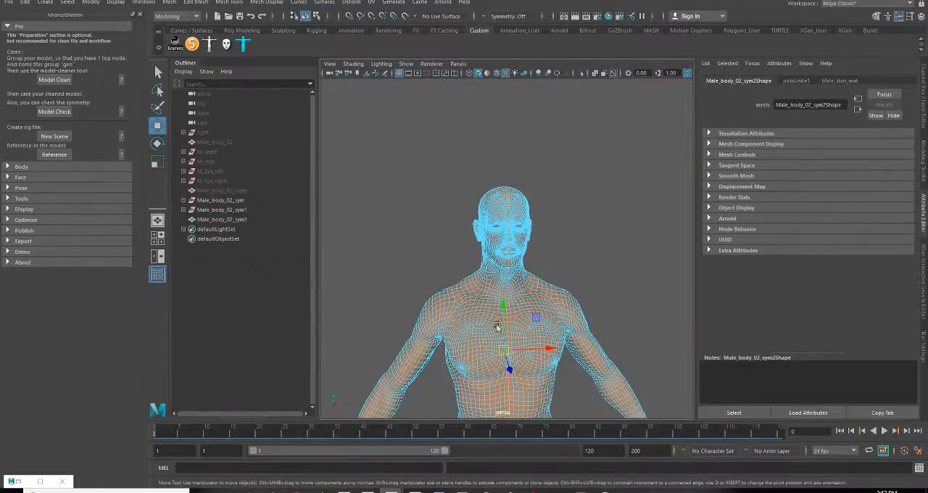
alt+middle_drag(522, 348, 505, 200)
alt+right_drag(501, 240, 583, 313)
alt+drag(471, 273, 510, 251)
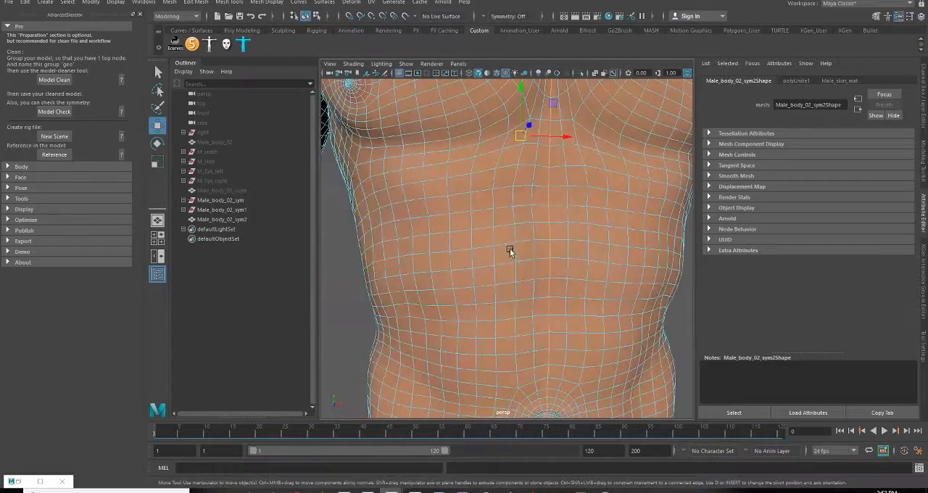
alt+right_drag(510, 251, 558, 292)
alt+drag(557, 293, 520, 283)
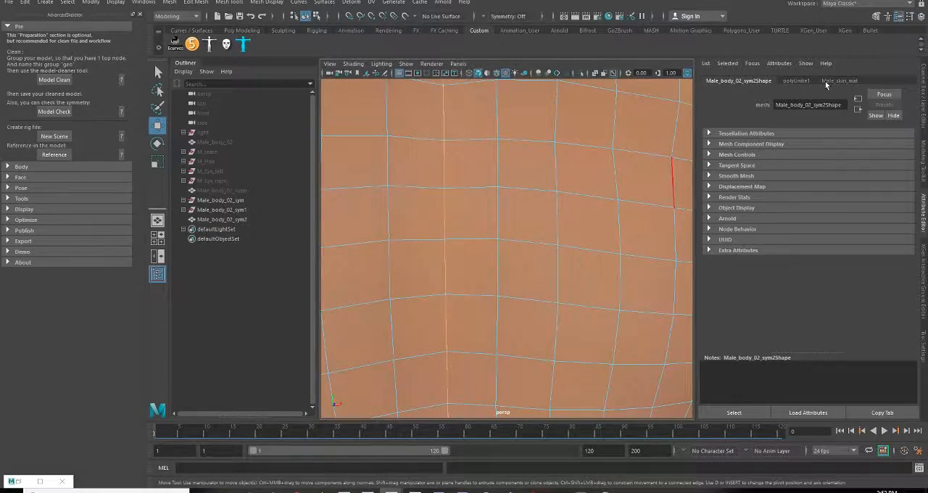
Examine the centre seam of the combined body up close in the front view for gaps between the halves
key(space)
key(space)
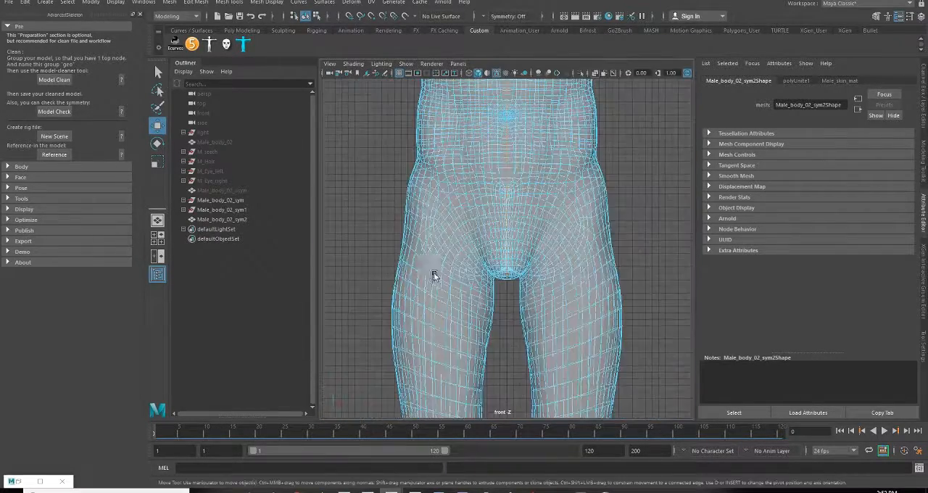
scroll(497, 178, up, 8)
alt+middle_drag(519, 186, 503, 325)
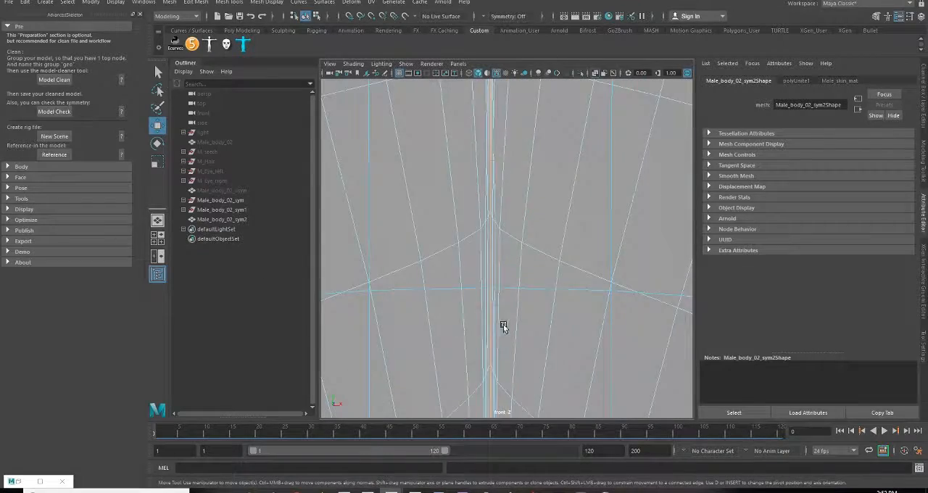
scroll(510, 172, down, 10)
alt+middle_drag(510, 172, 509, 377)
scroll(513, 136, up, 7)
scroll(512, 135, up, 10)
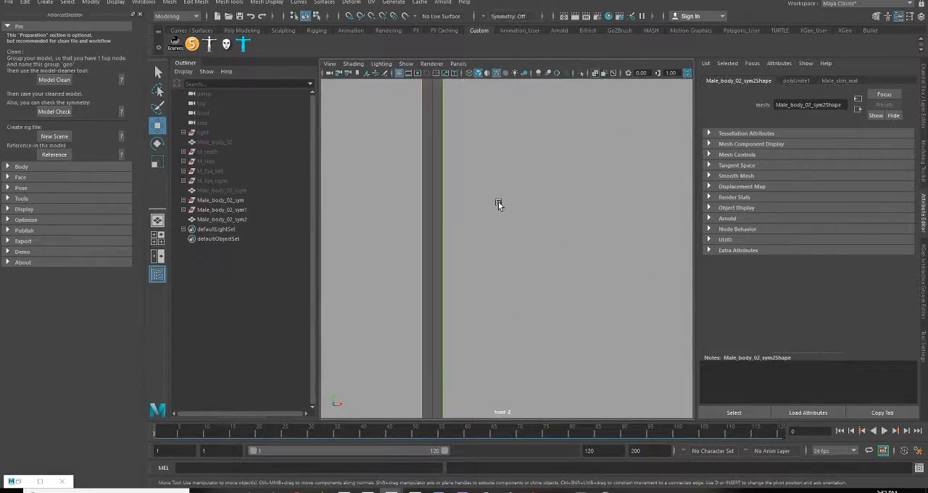
Bridge the open edges of both body halves along the centre with 1 division and delete the surplus border edge loops
scroll(500, 203, down, 10)
scroll(515, 224, up, 10)
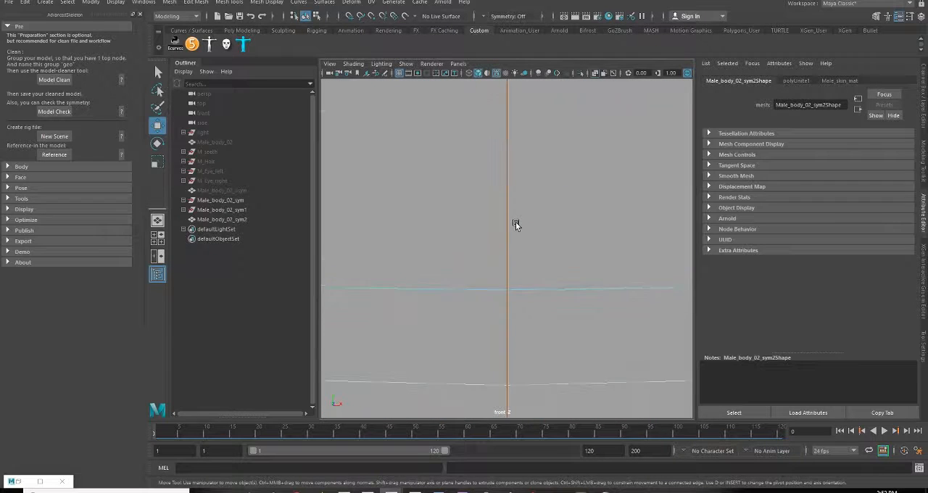
alt+middle_drag(508, 228, 451, 241)
click(876, 17)
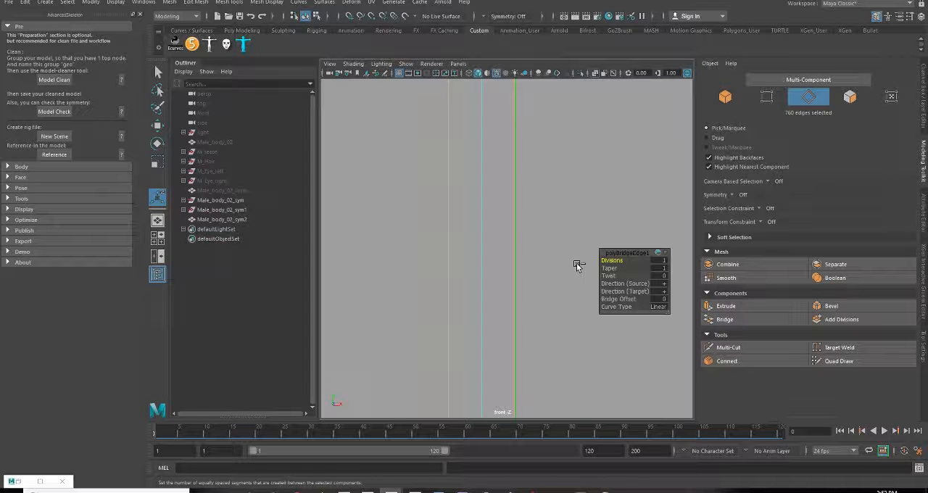
key(Delete)
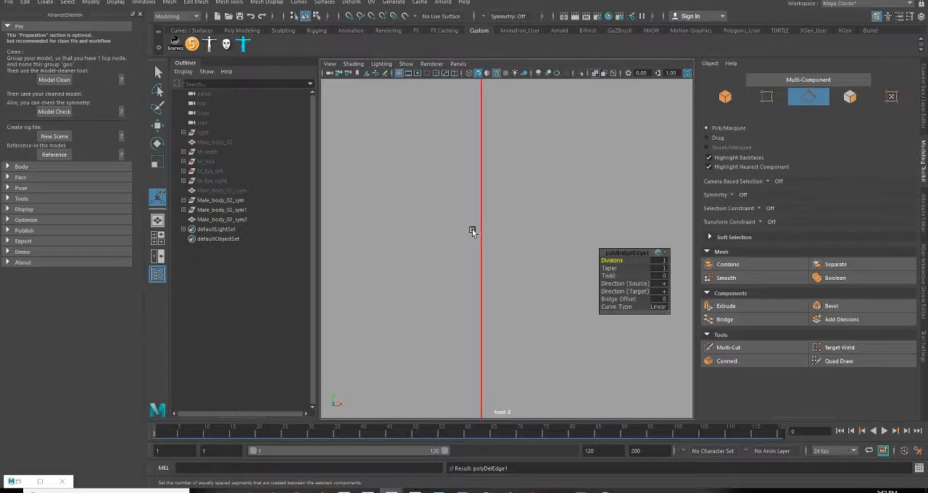
Examine the bridged centre seam along the torso, and check the whole combined body in the front and perspective views
scroll(472, 229, down, 5)
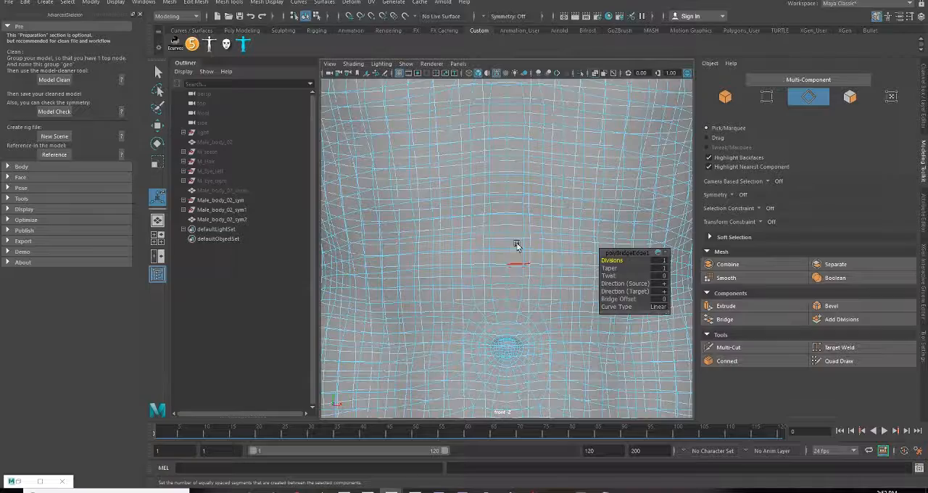
alt+middle_drag(516, 210, 491, 391)
alt+middle_drag(498, 195, 495, 320)
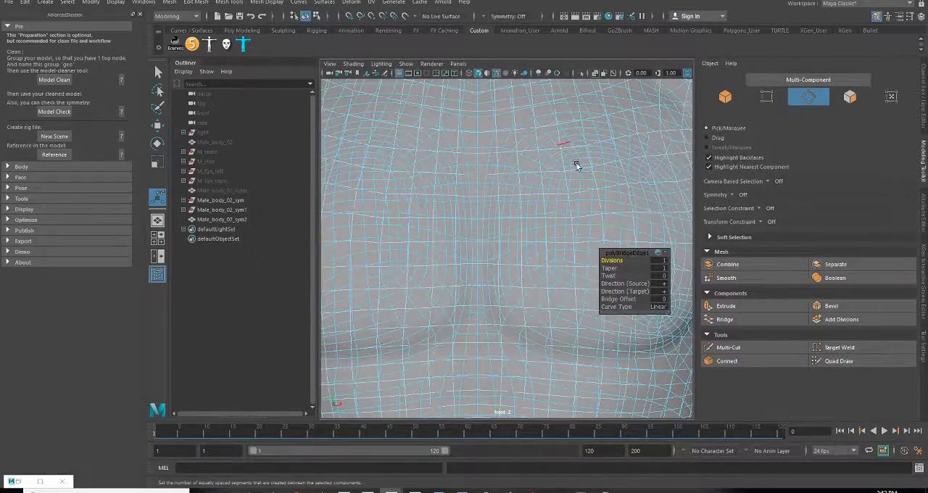
scroll(495, 310, down, 3)
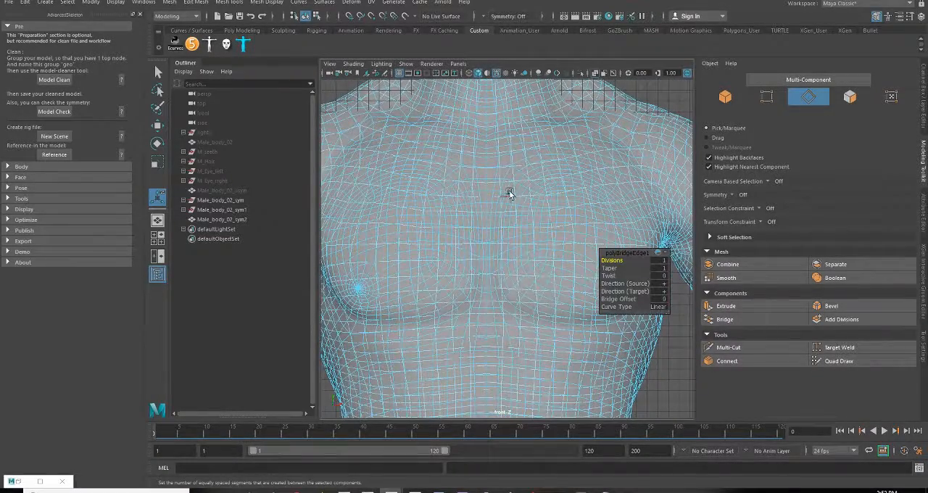
right_drag(510, 194, 559, 182)
scroll(526, 276, down, 6)
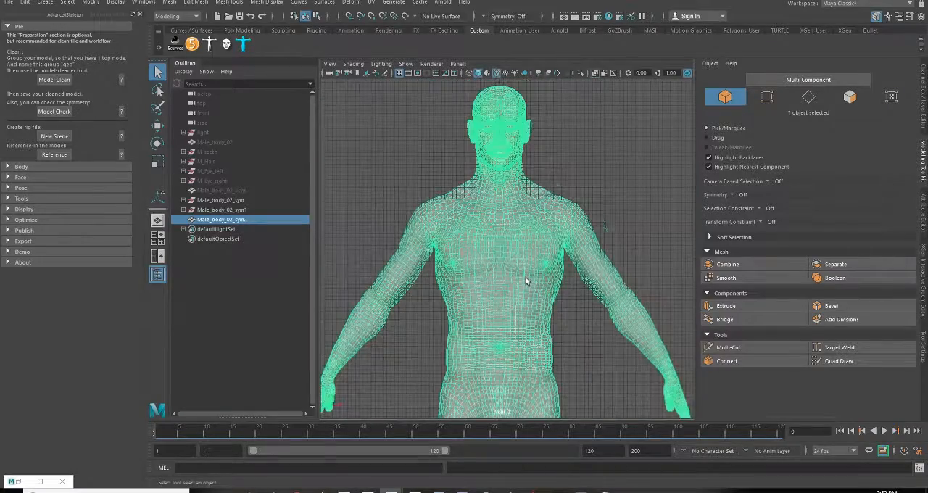
key(space)
key(space)
scroll(586, 234, down, 10)
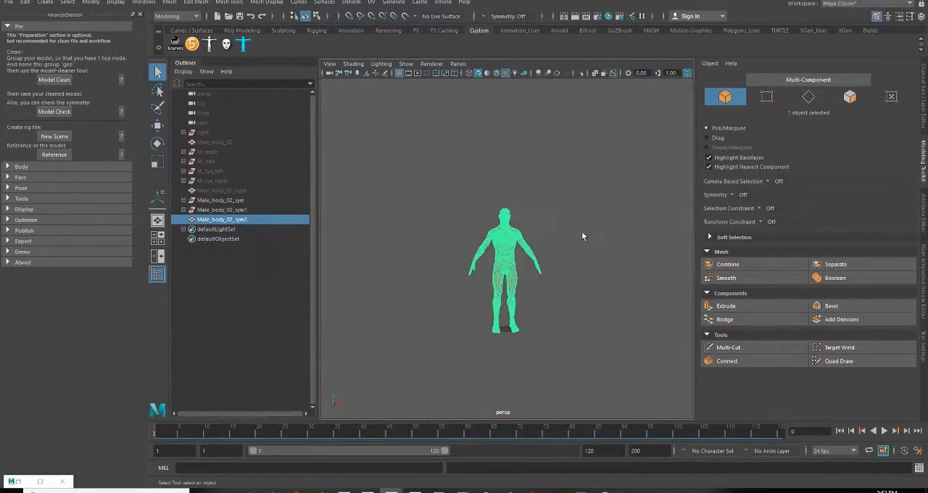
scroll(558, 253, up, 5)
key(f)
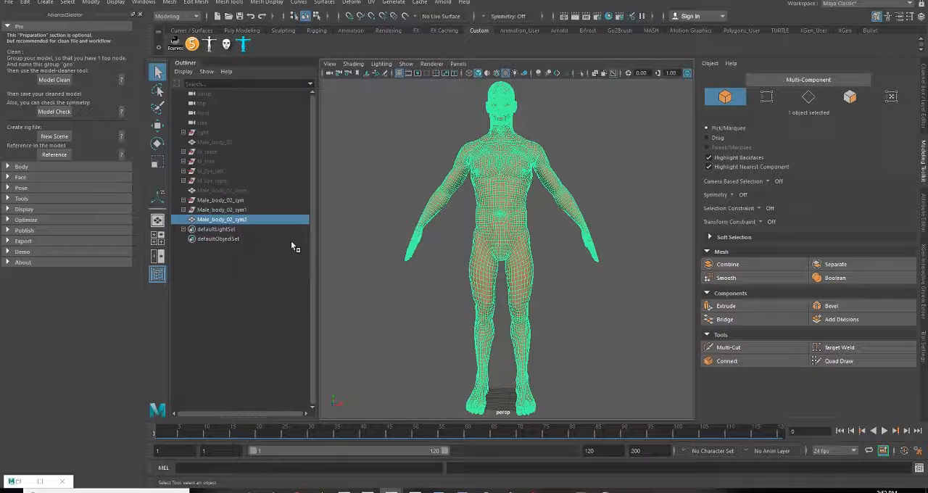
Delete the construction history of the combined body, clearing the leftover source groups
key(alt+shift+d)
alt+middle_drag(430, 216, 421, 272)
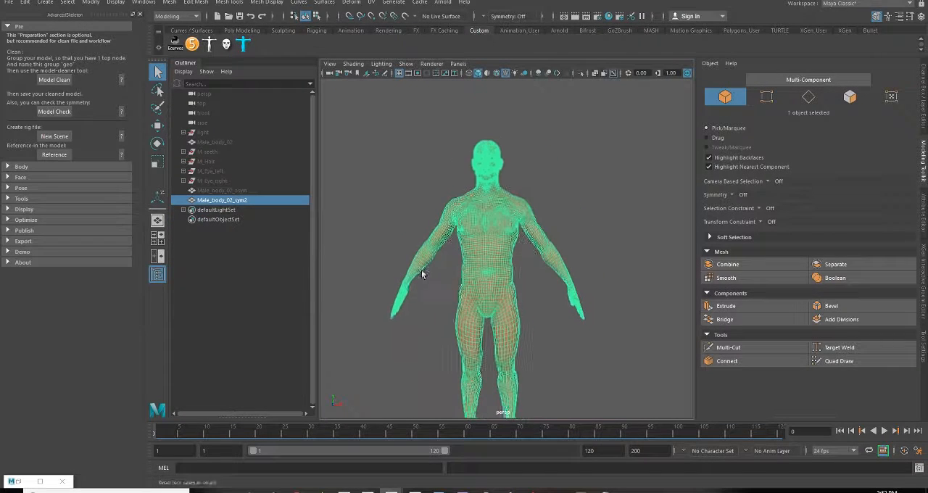
alt+drag(421, 271, 444, 272)
Select the hidden original mesh Male_body_02_asym and turn on the Poly Count heads-up display
click(243, 191)
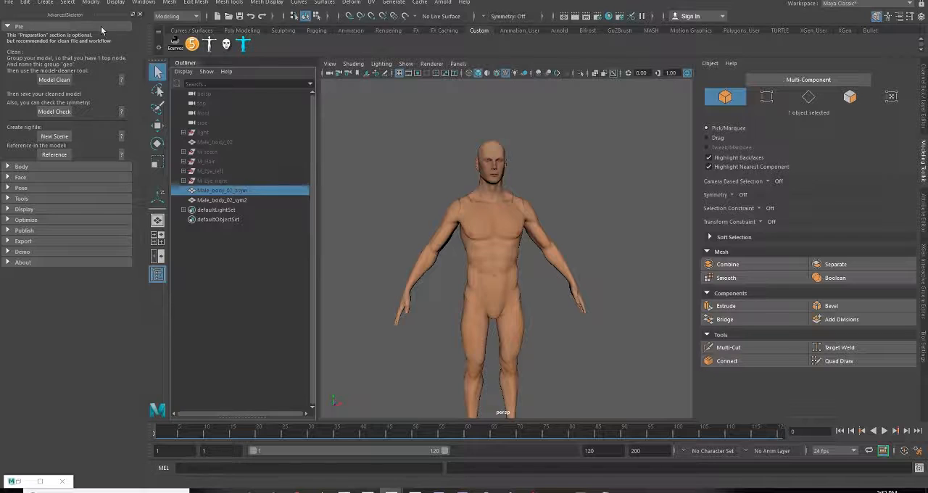
click(116, 8)
mouse_move(249, 37)
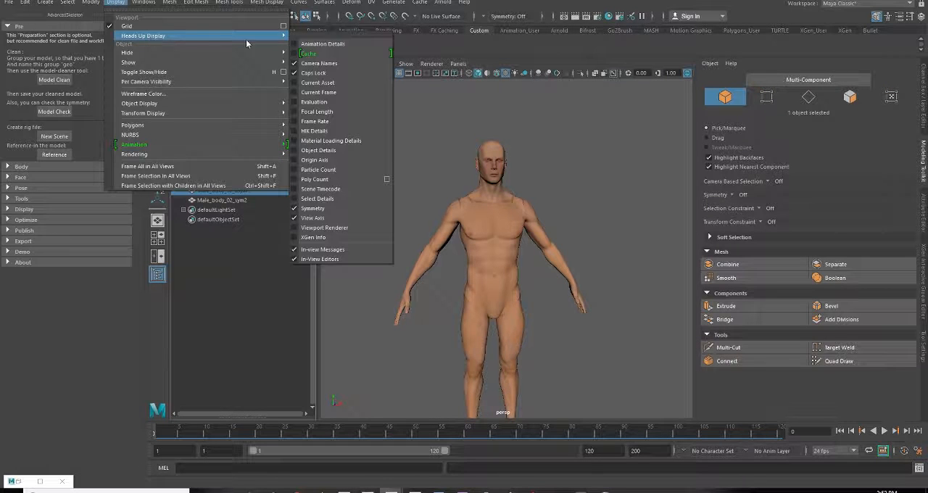
click(338, 179)
alt+drag(451, 207, 408, 243)
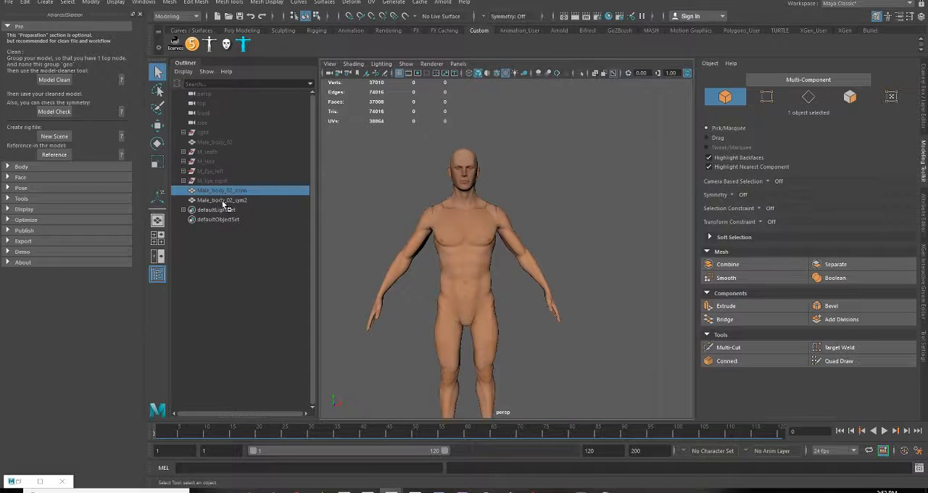
Unhide the original body Male_body_02_asym alongside the symmetrical body
key(h)
key(h)
key(h)
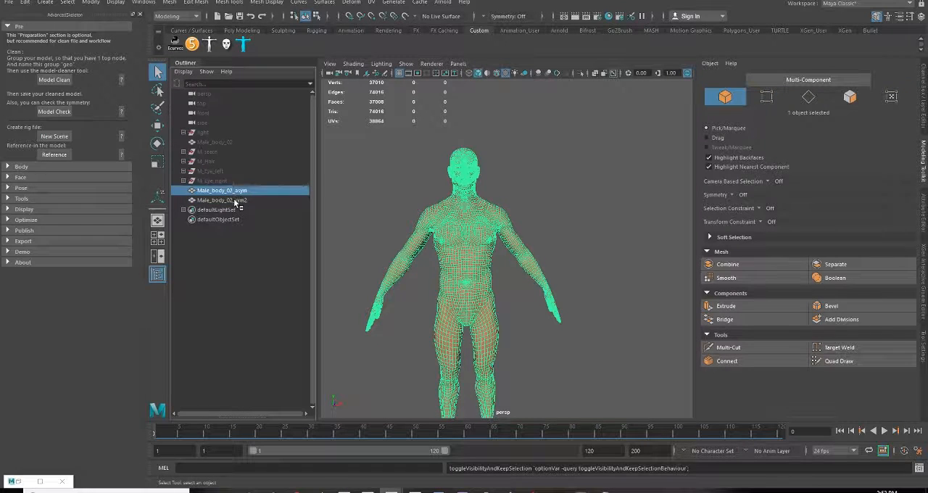
Compare the component counts and surface shape of Male_body_02_asym and Male_body_02_sym2 by selecting them alternately
click(231, 200)
click(236, 192)
click(238, 201)
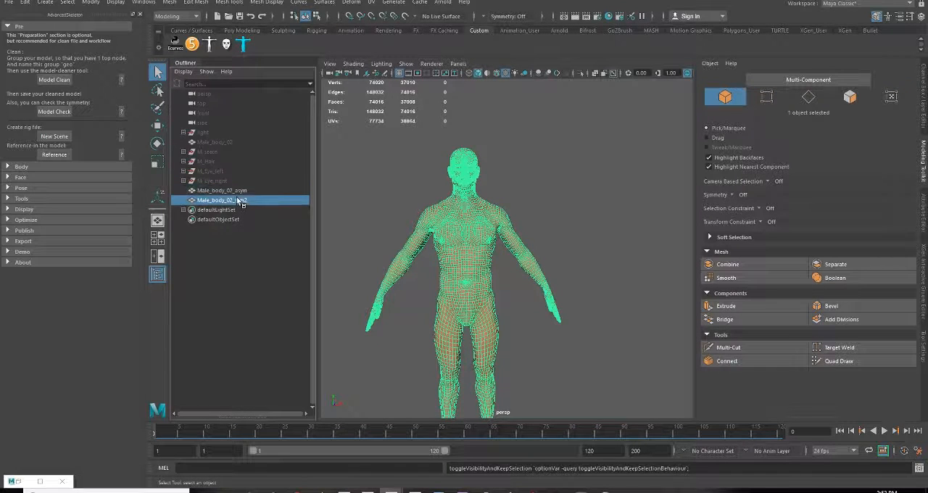
click(239, 192)
click(240, 201)
click(240, 190)
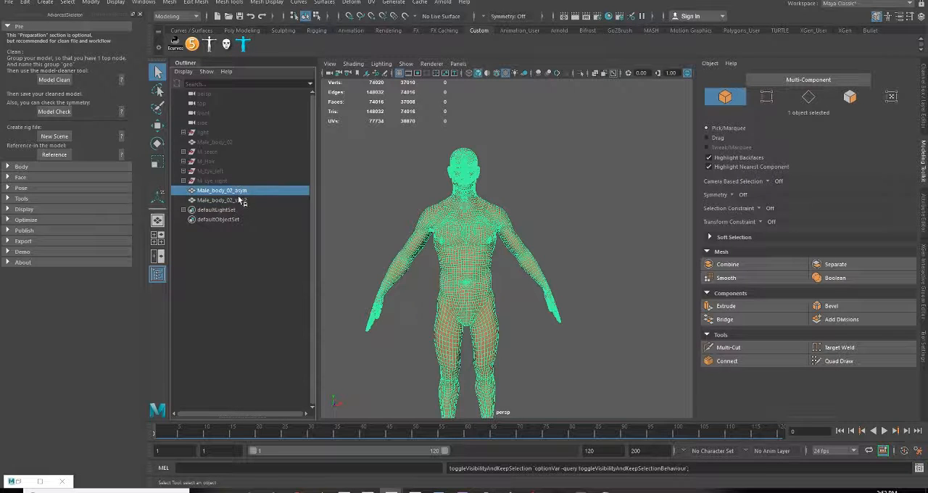
click(240, 201)
click(241, 191)
click(240, 200)
click(240, 191)
click(240, 201)
click(240, 191)
click(238, 201)
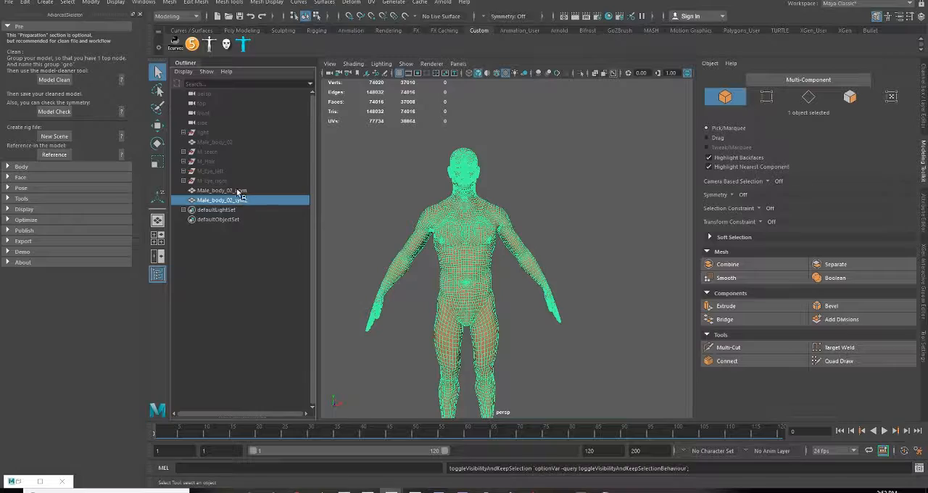
scroll(509, 251, up, 5)
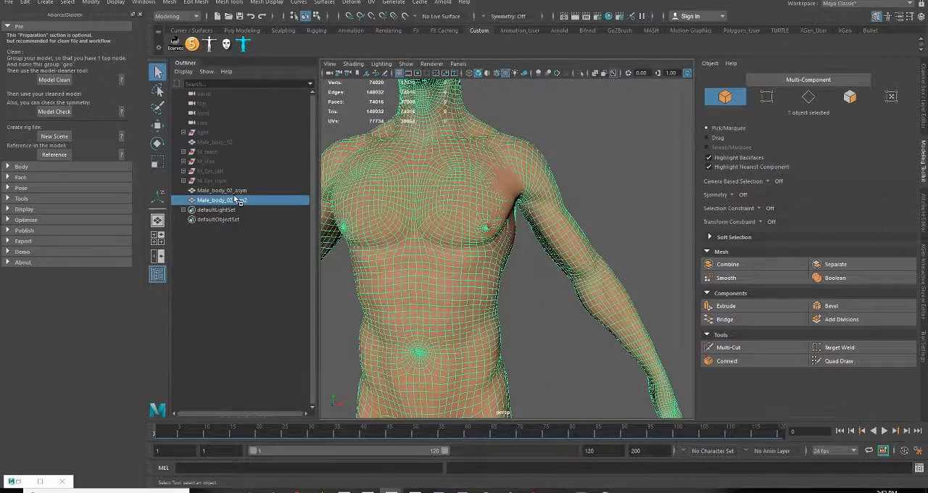
click(234, 192)
click(235, 202)
scroll(443, 235, down, 5)
alt+drag(444, 235, 483, 260)
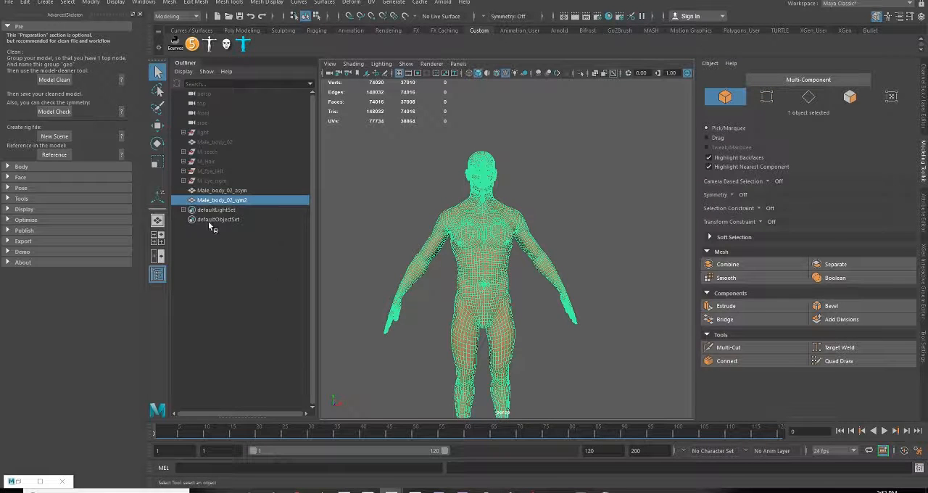
click(231, 191)
click(231, 200)
click(227, 191)
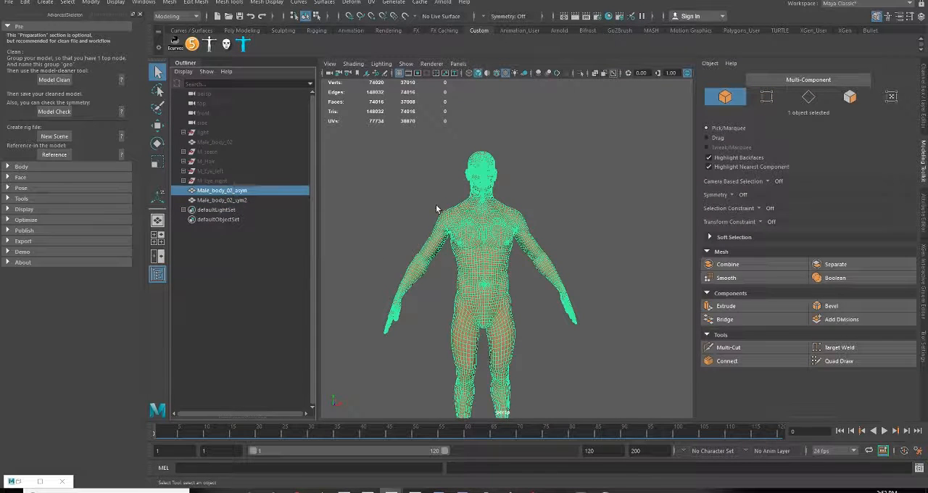
Open the UV Editor and examine the complete UV layout of Male_body_02_asym
scroll(449, 218, up, 2)
click(371, 3)
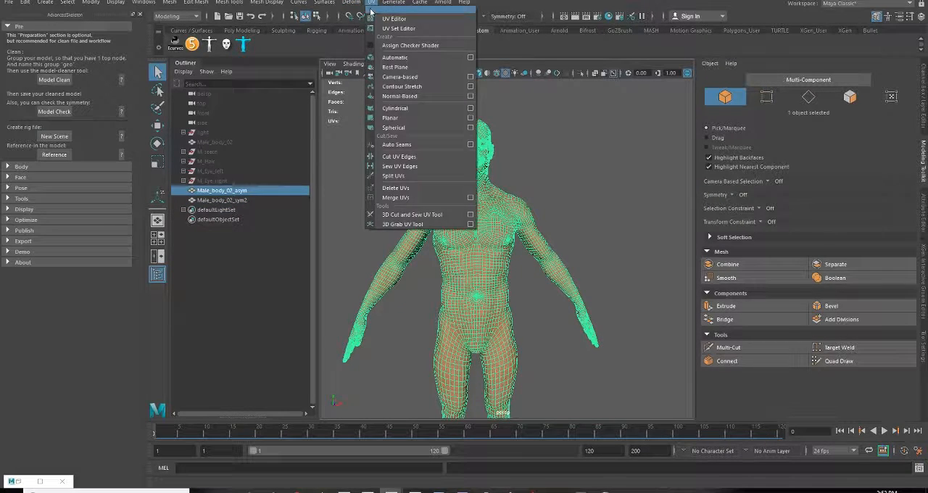
click(385, 19)
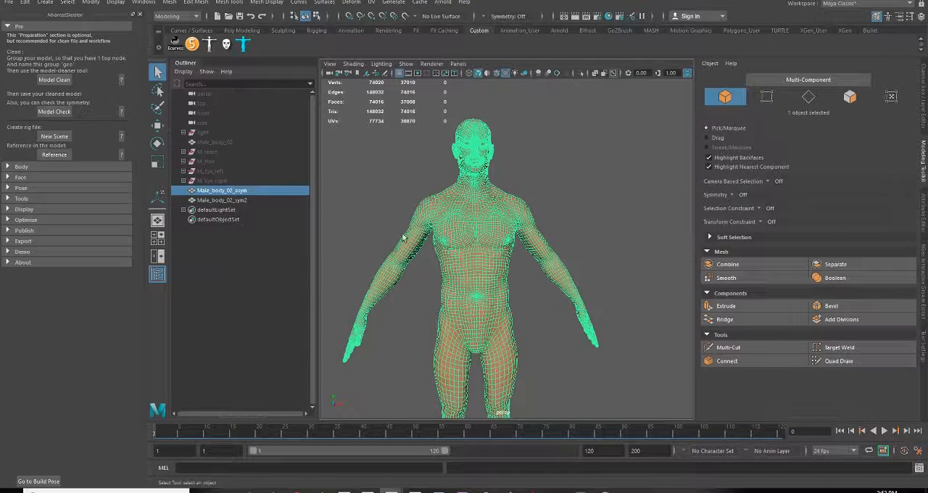
drag(927, 116, 504, 1)
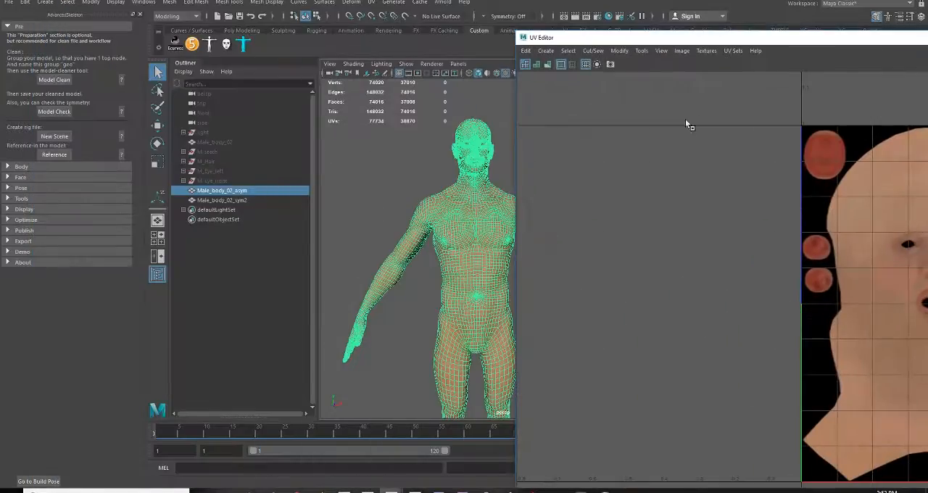
click(237, 190)
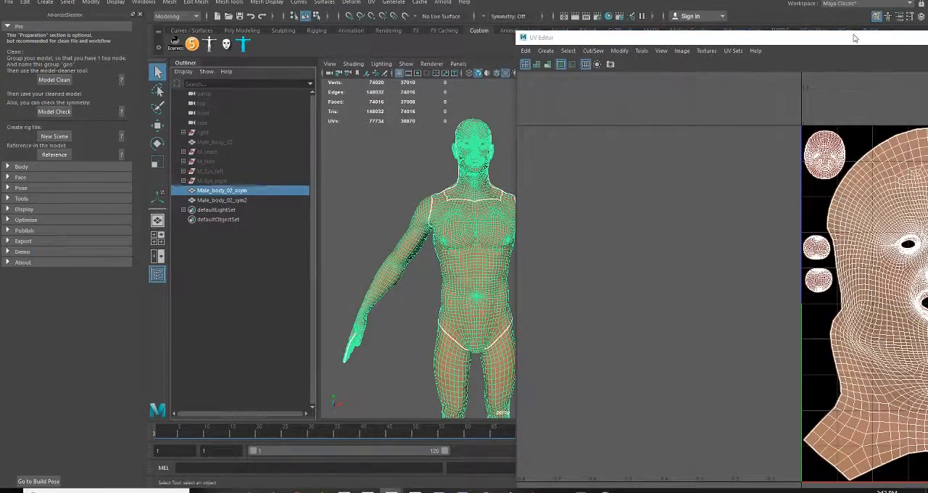
drag(855, 36, 754, 2)
scroll(526, 262, down, 4)
scroll(528, 262, down, 3)
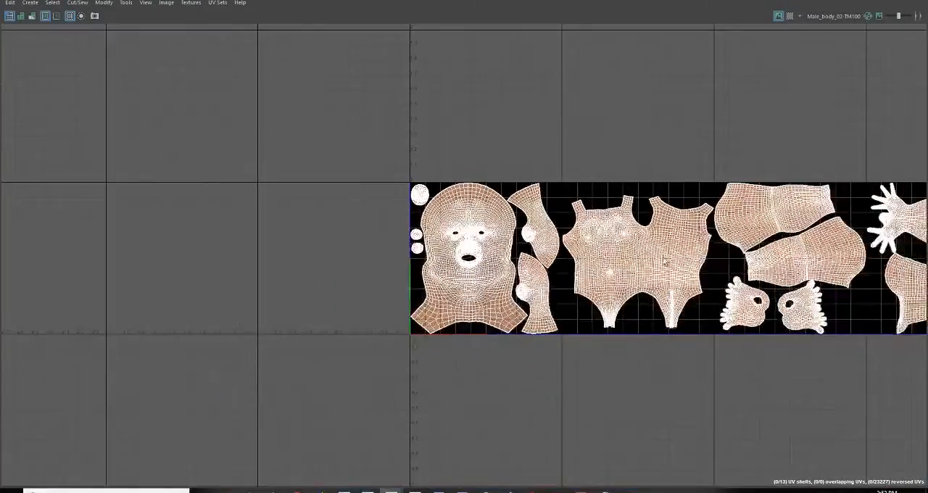
alt+middle_drag(733, 273, 506, 260)
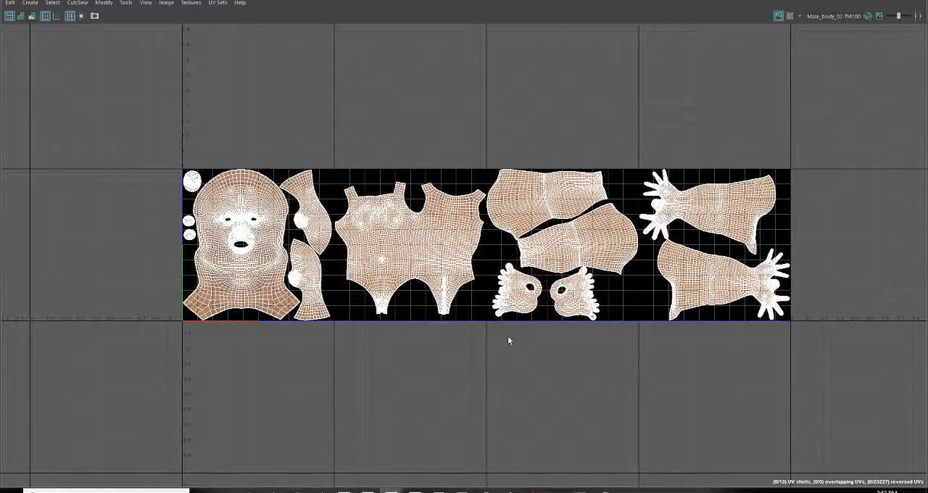
Examine the UV layout of Male_body_02_sym2 for comparison and close the UV Editor
mouse_move(370, 1)
mouse_down()
mouse_move(479, 27)
mouse_move(581, 17)
mouse_up()
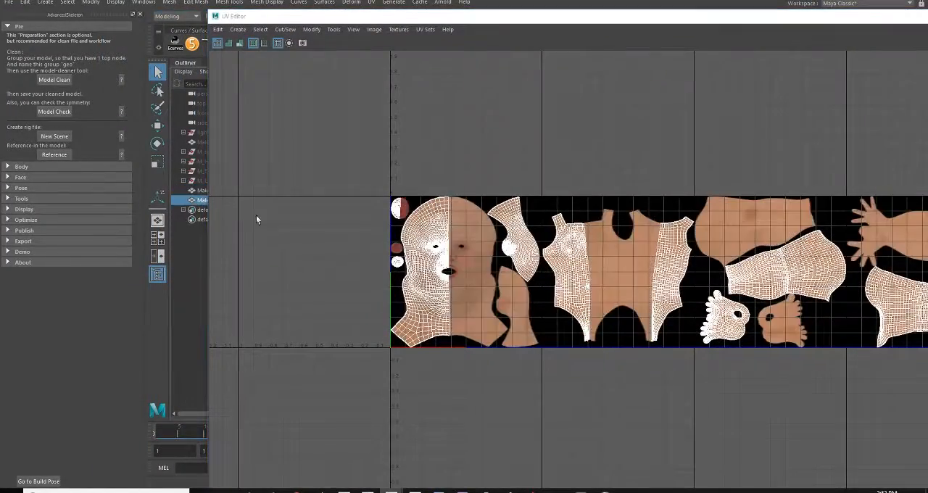
double_click(601, 15)
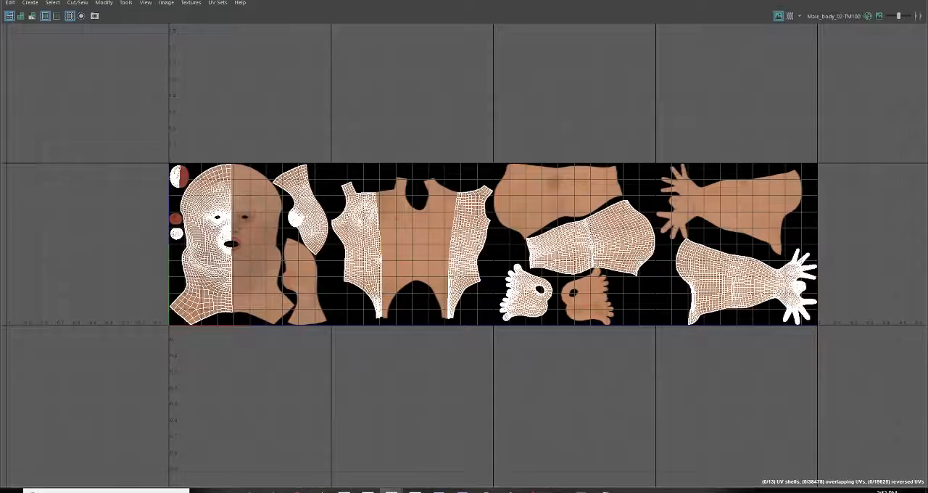
click(918, 0)
scroll(402, 179, up, 3)
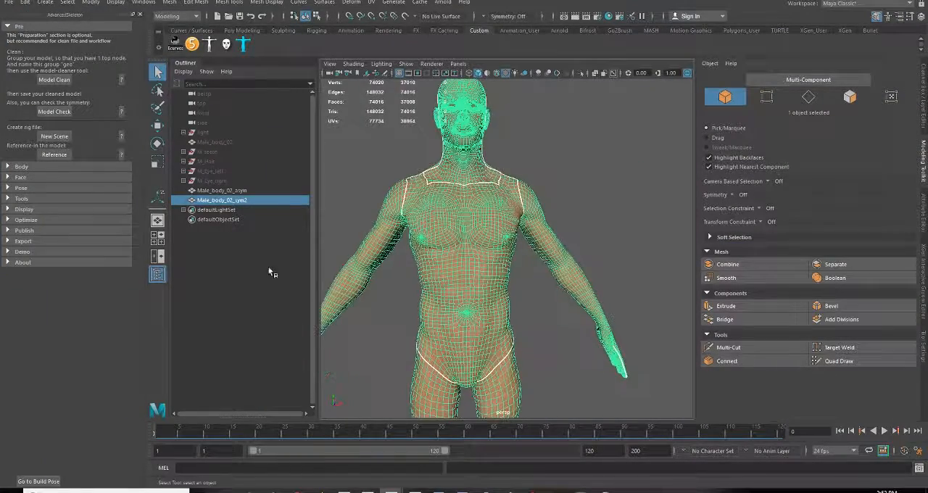
Show the object channel values, select Male_body_02_asym and Male_body_02_sym2 together, and save the scene
click(923, 109)
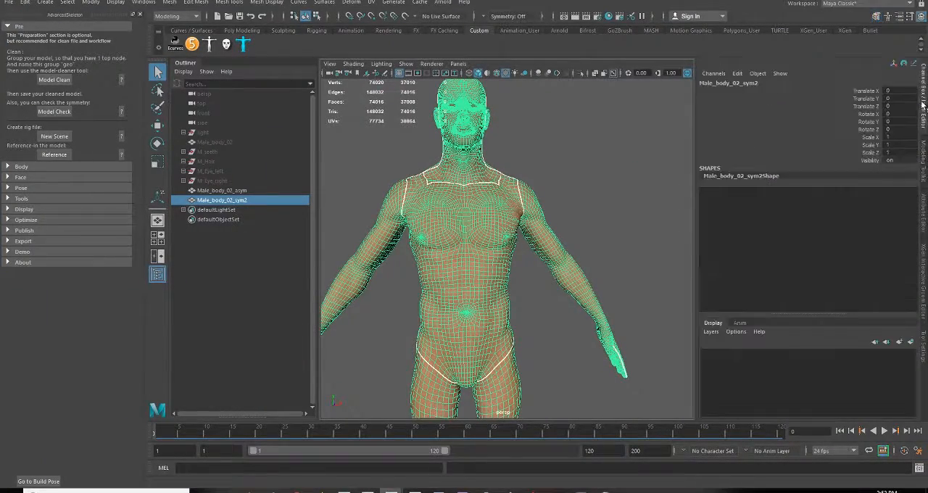
click(221, 192)
ctrl+click(223, 199)
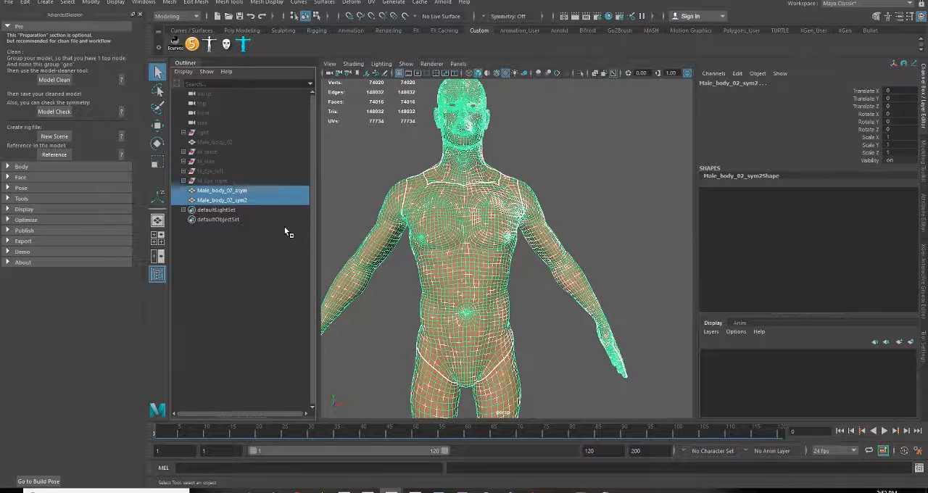
key(ctrl+s)
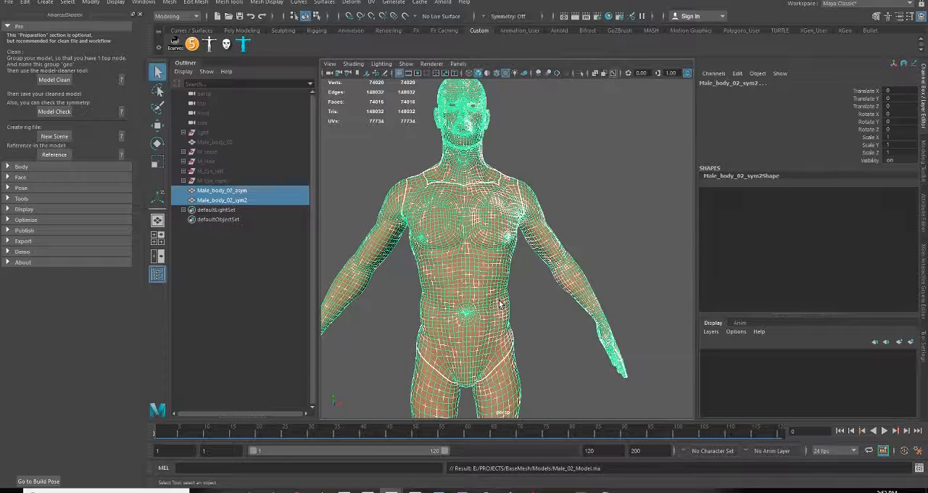
Clear the selection, view the head and torso, and check Male_body_02_sym2 and Male_body_02_asym one after the other
click(533, 294)
alt+middle_drag(464, 202, 481, 284)
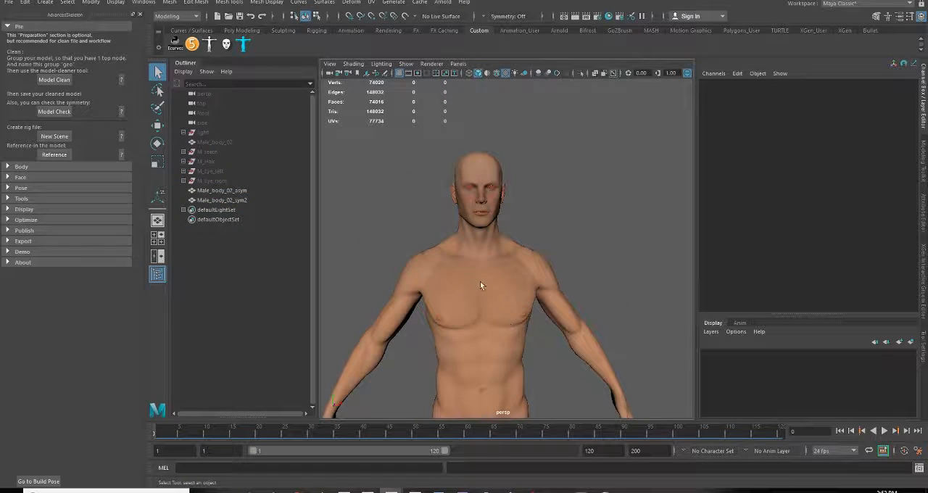
click(211, 201)
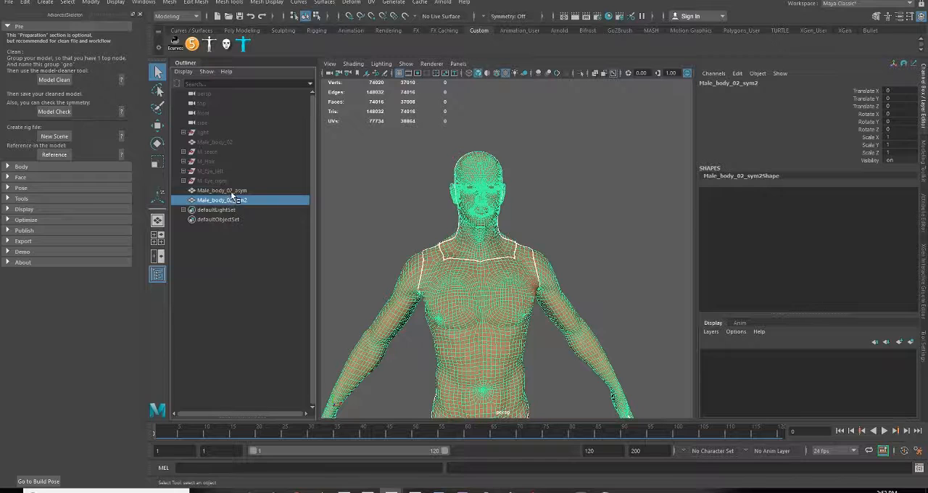
click(235, 191)
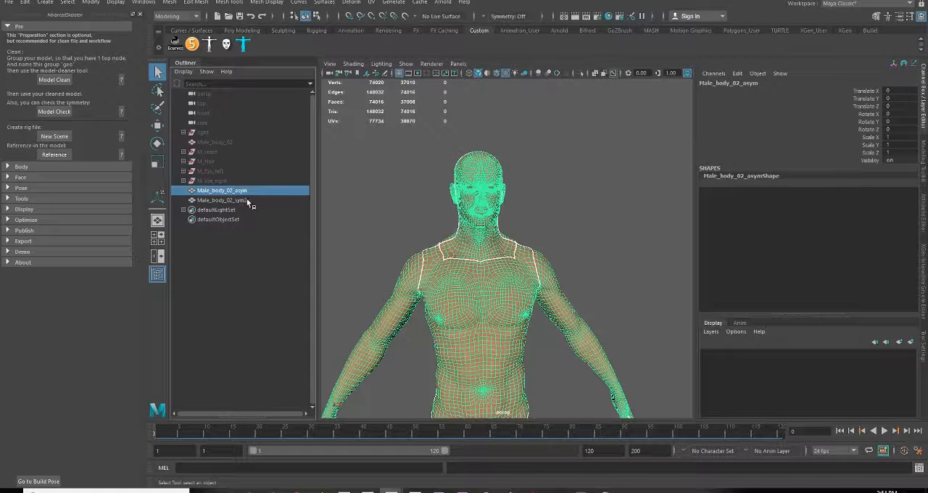
Transfer attributes from Male_body_02_asym to Male_body_02_sym2 in world space, with UV Sets set to Current and Color Sets off
shift+click(247, 200)
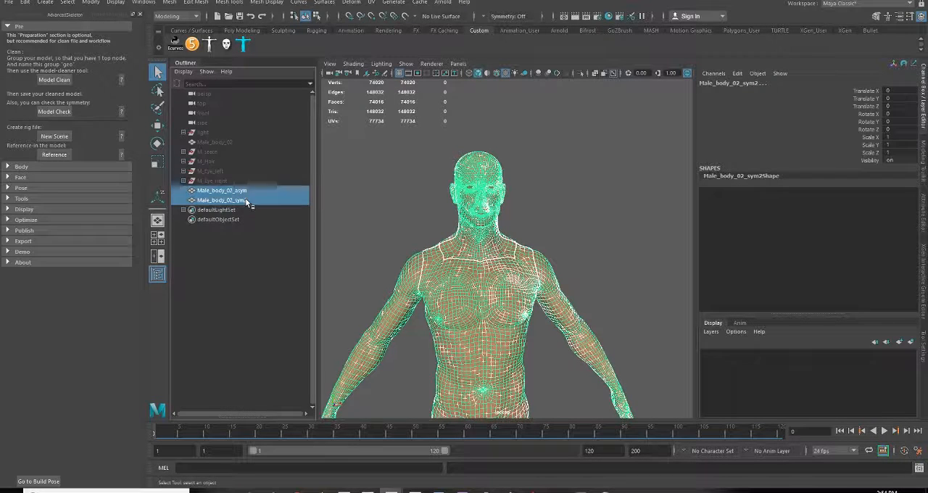
click(170, 3)
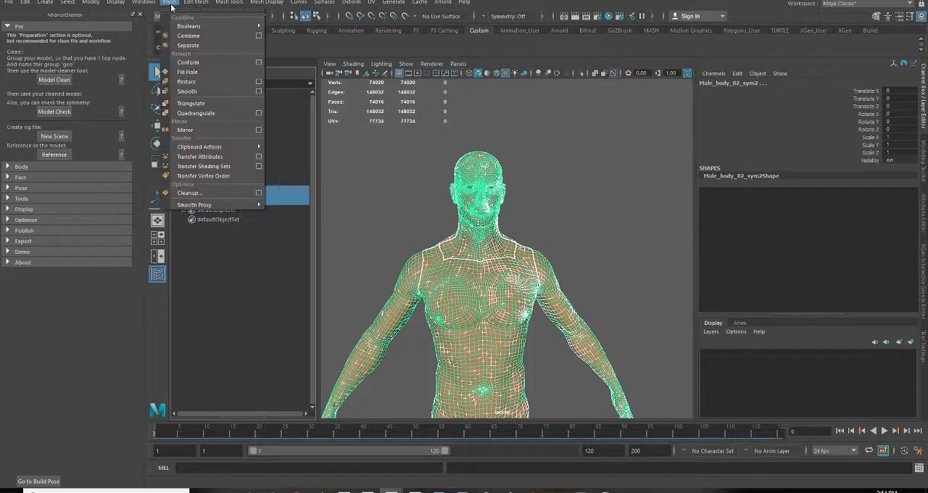
click(259, 157)
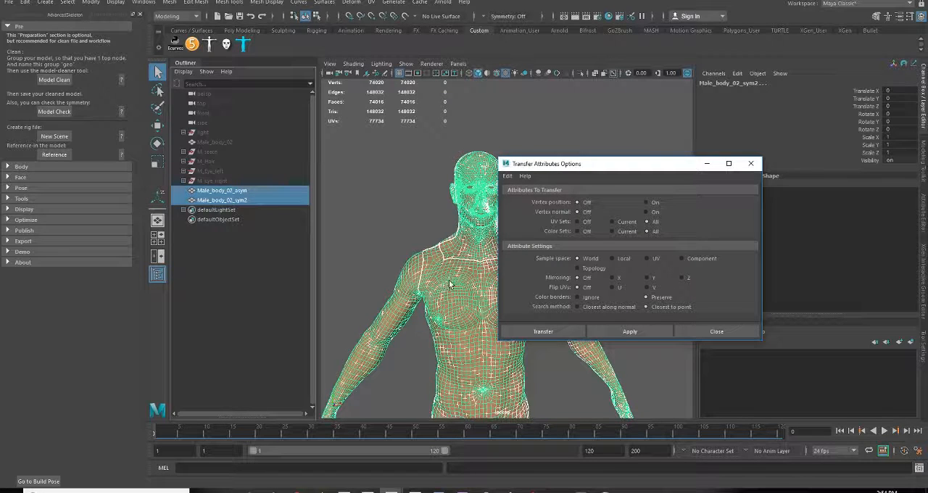
click(613, 221)
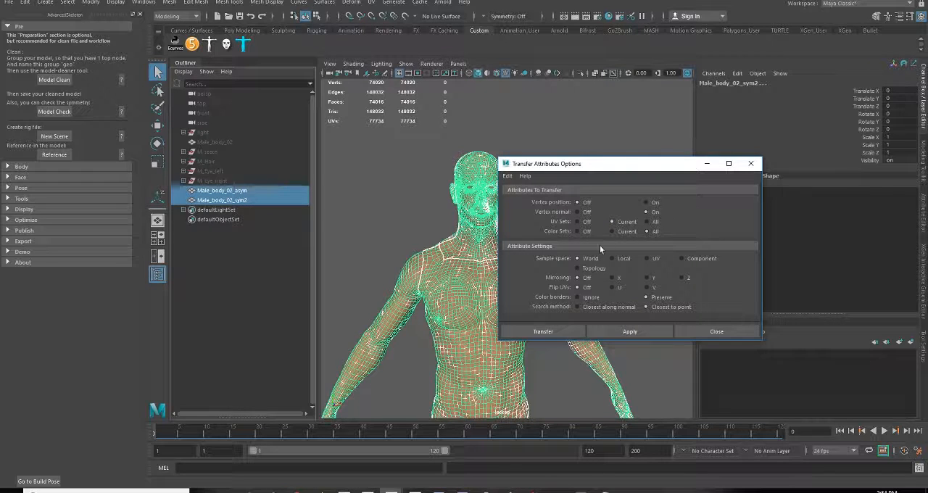
click(581, 230)
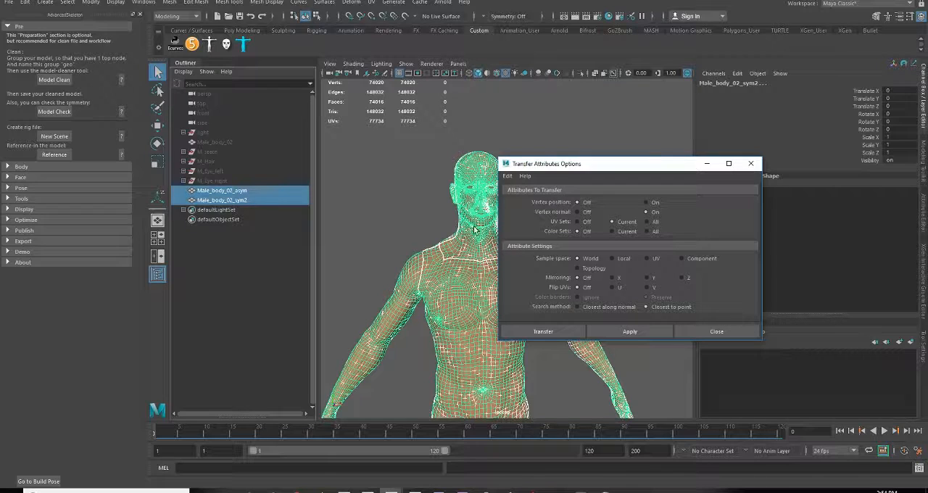
alt+middle_drag(466, 262, 435, 279)
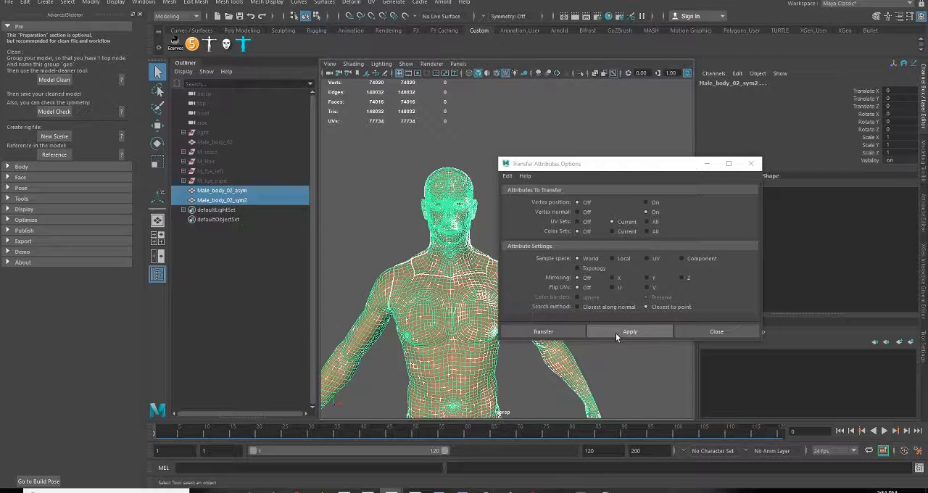
click(541, 331)
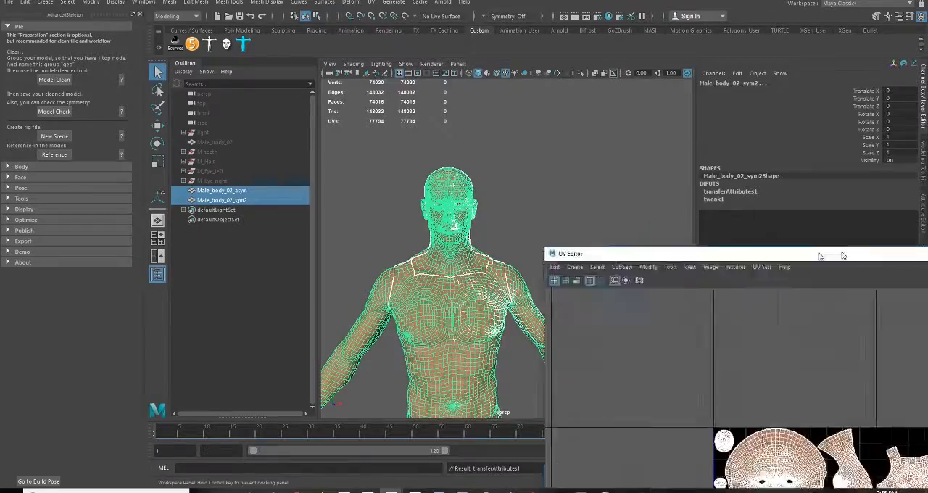
Open the UV Editor and examine the overall UV layout of the two selected body meshes
drag(822, 255, 607, 46)
scroll(445, 201, down, 3)
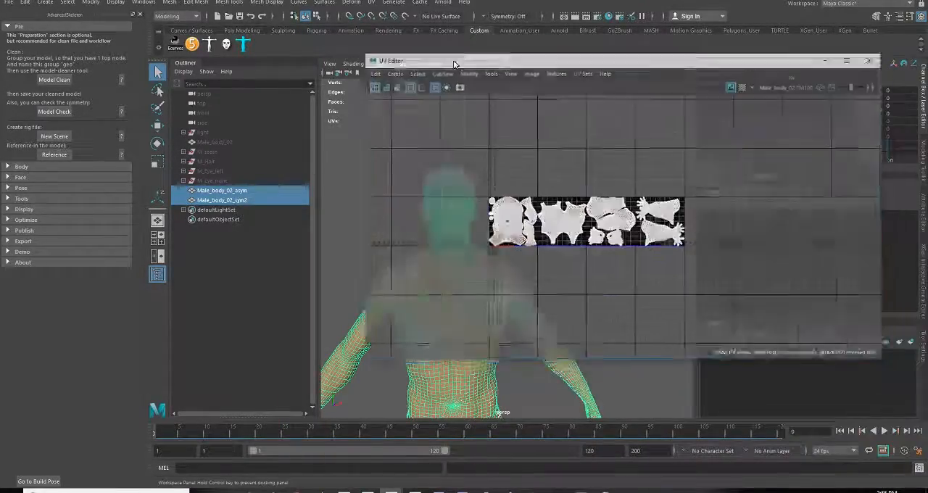
drag(451, 58, 512, 100)
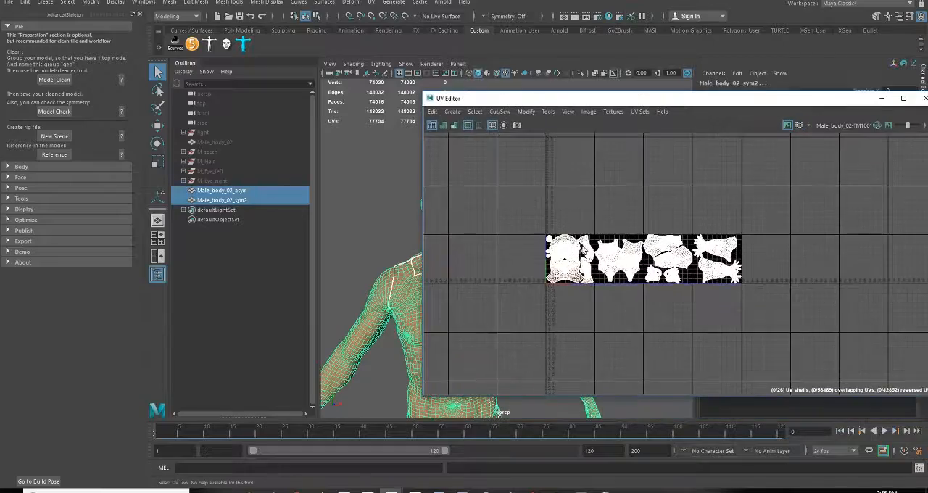
scroll(611, 261, up, 6)
alt+middle_drag(712, 295, 691, 268)
scroll(641, 291, down, 2)
scroll(641, 292, down, 2)
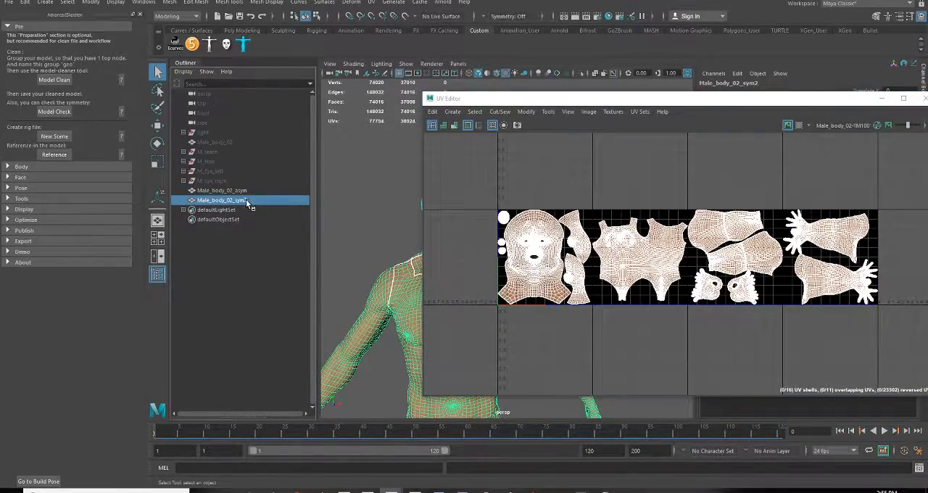
Compare the UVs around the mouth on Male_body_02_asym with those on Male_body_02_sym2
click(242, 192)
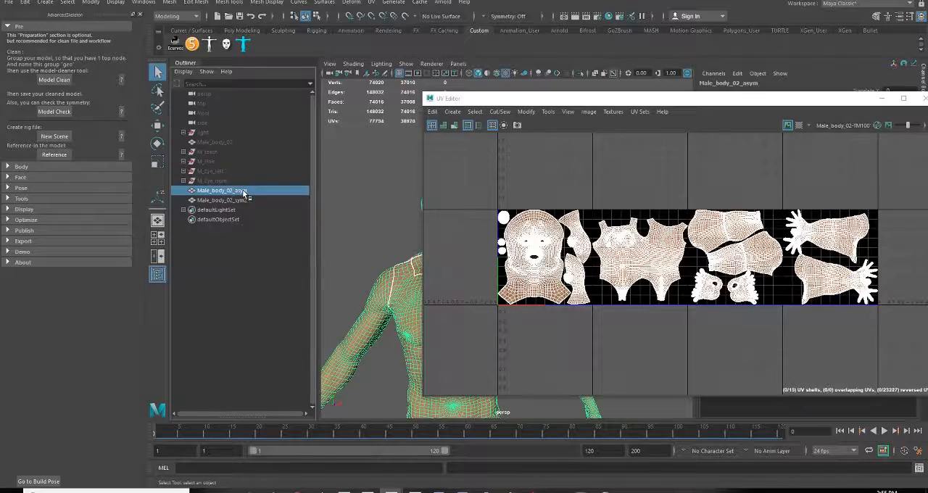
scroll(516, 247, up, 5)
scroll(616, 305, up, 3)
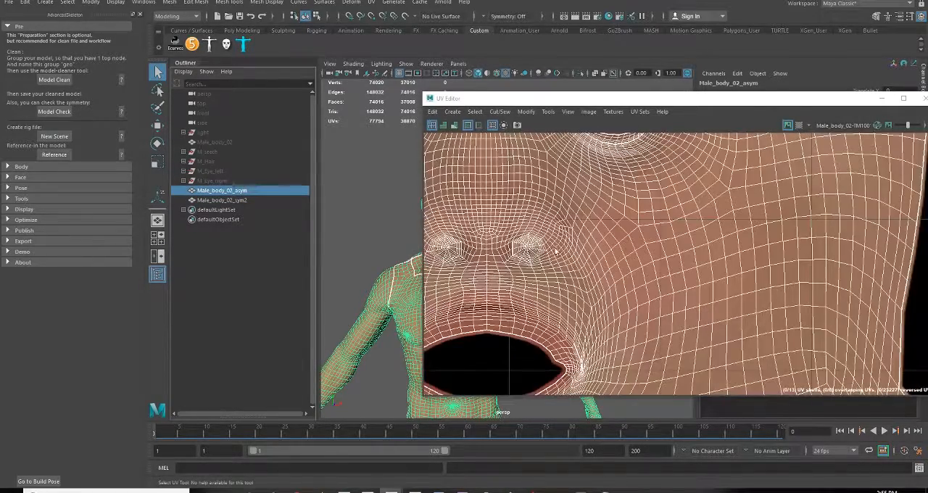
scroll(620, 301, up, 3)
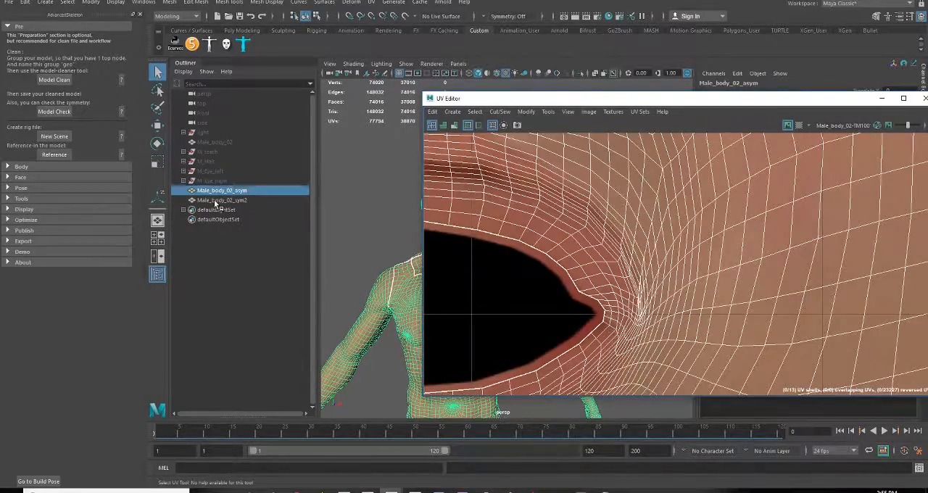
click(219, 200)
scroll(562, 255, down, 3)
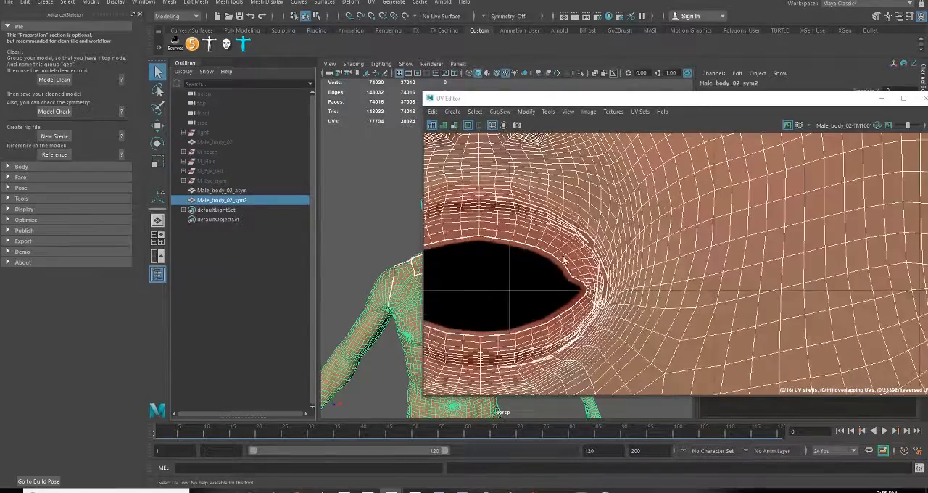
alt+middle_drag(557, 273, 693, 243)
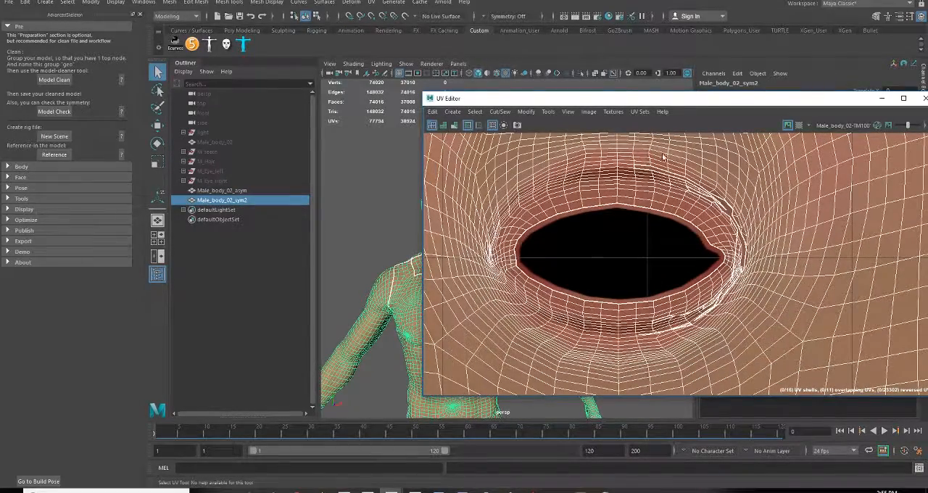
scroll(649, 368, down, 5)
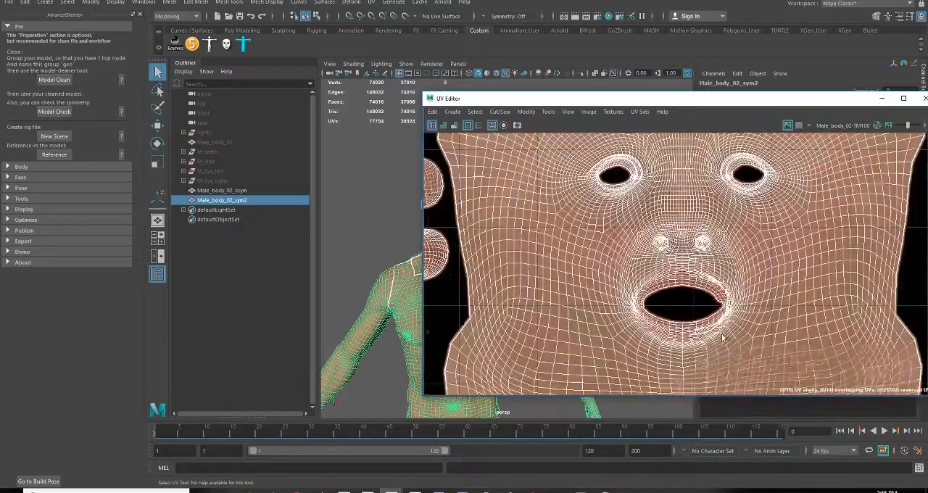
Examine the Male_body_02_sym2 UVs across the face, torso and foot shells, up close at the big toe
scroll(694, 276, up, 3)
alt+middle_drag(693, 275, 776, 206)
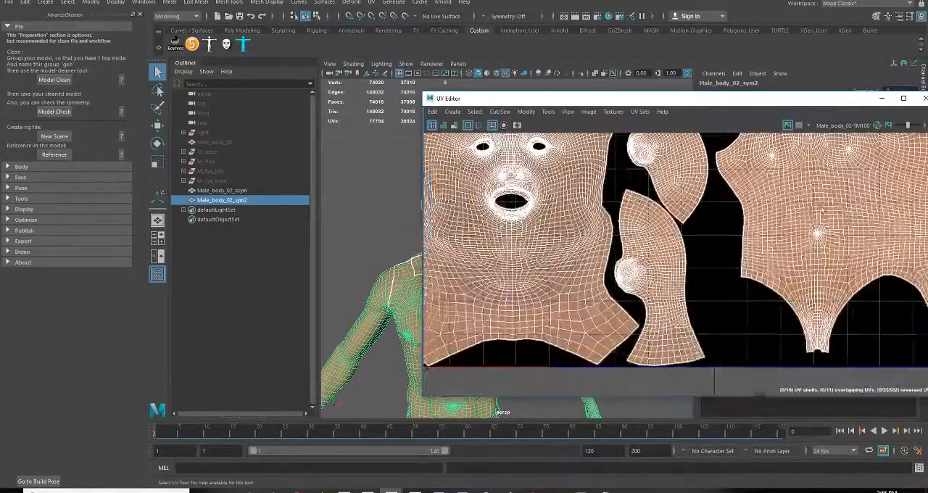
scroll(520, 204, up, 6)
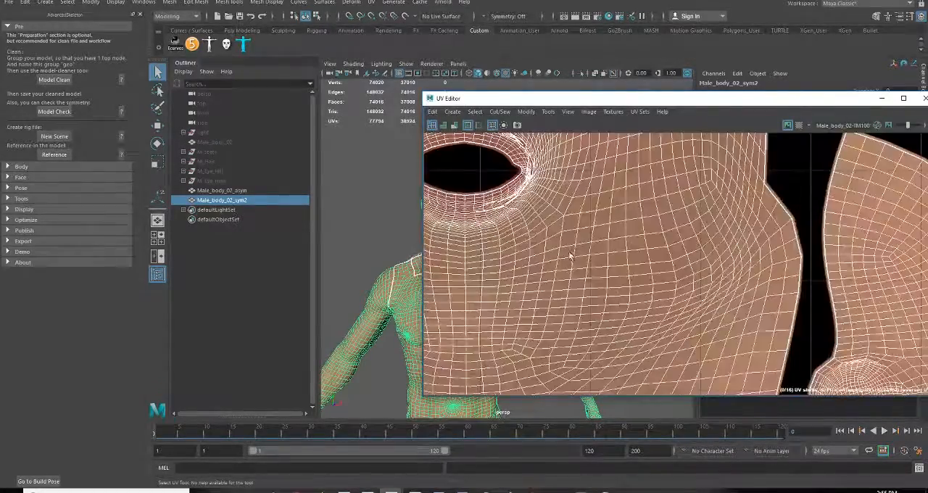
scroll(568, 274, down, 4)
alt+middle_drag(778, 278, 502, 248)
scroll(580, 275, down, 4)
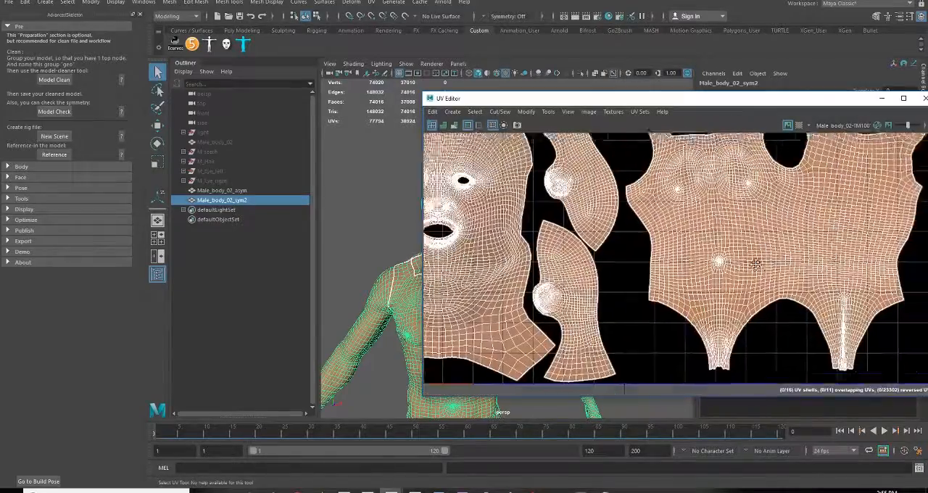
scroll(600, 294, up, 6)
alt+middle_drag(600, 295, 660, 76)
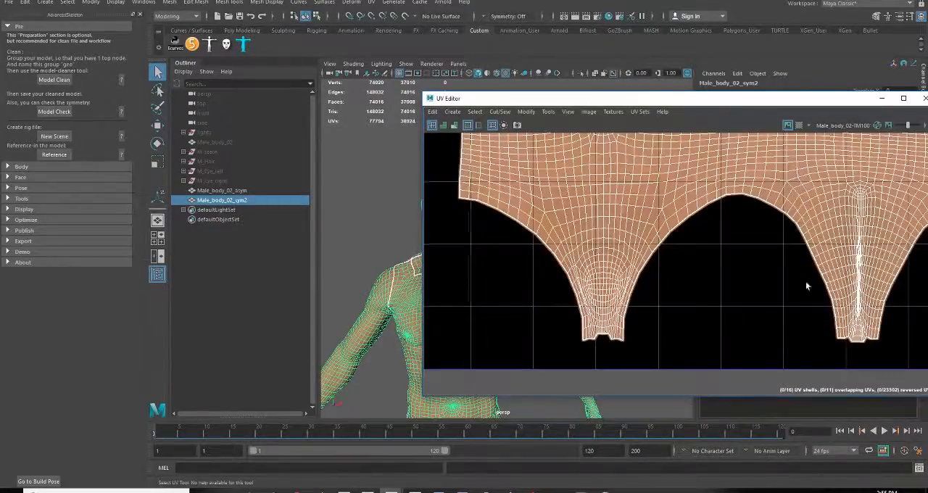
alt+middle_drag(807, 287, 489, 297)
alt+middle_drag(774, 254, 546, 296)
scroll(549, 279, up, 5)
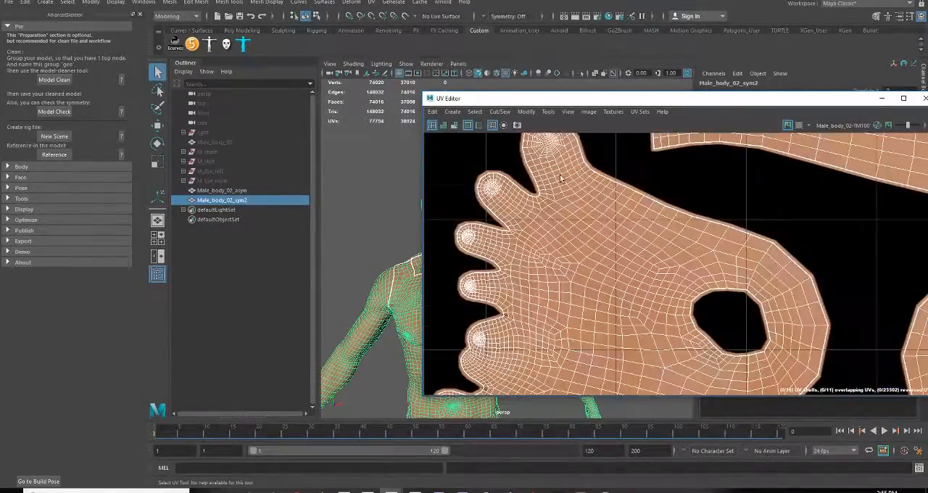
scroll(560, 178, up, 6)
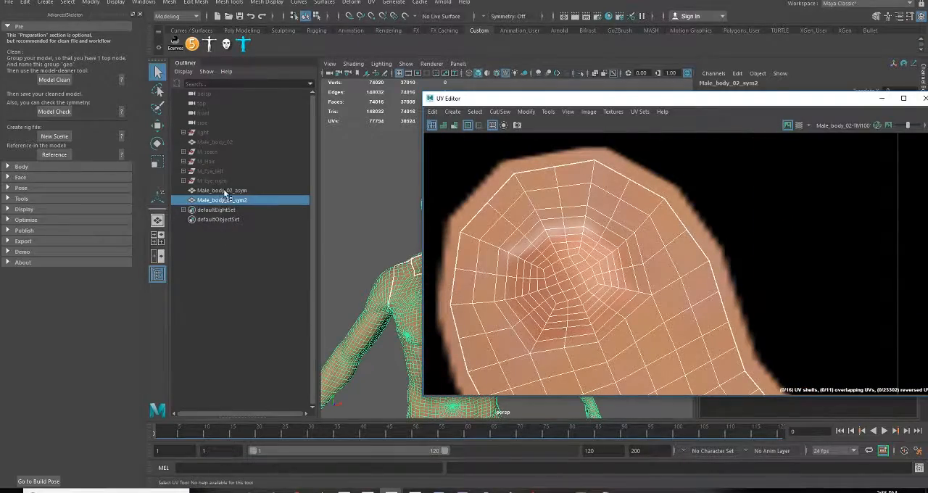
Compare the toe, foot and leg UVs by switching repeatedly between Male_body_02_asym and Male_body_02_sym2
click(225, 192)
click(230, 201)
click(230, 192)
scroll(610, 276, down, 6)
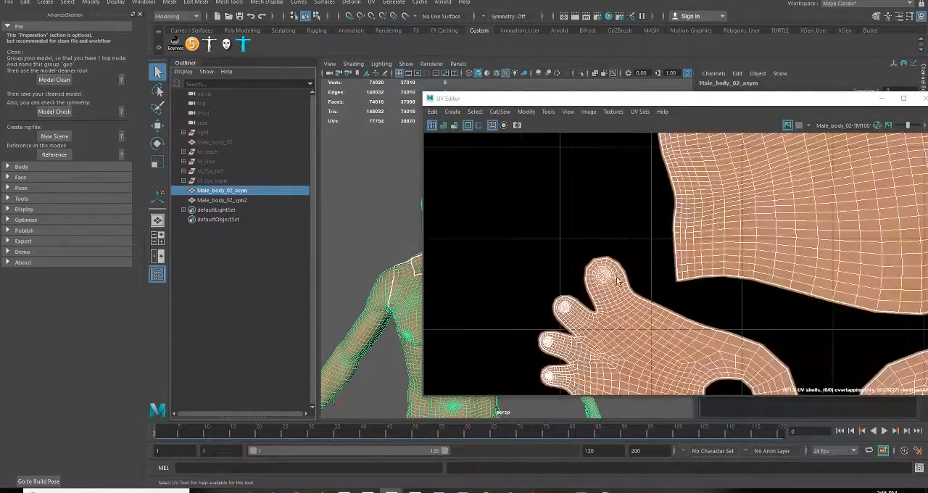
alt+middle_drag(770, 277, 523, 238)
click(265, 200)
click(265, 192)
alt+middle_drag(729, 232, 642, 310)
scroll(642, 311, down, 4)
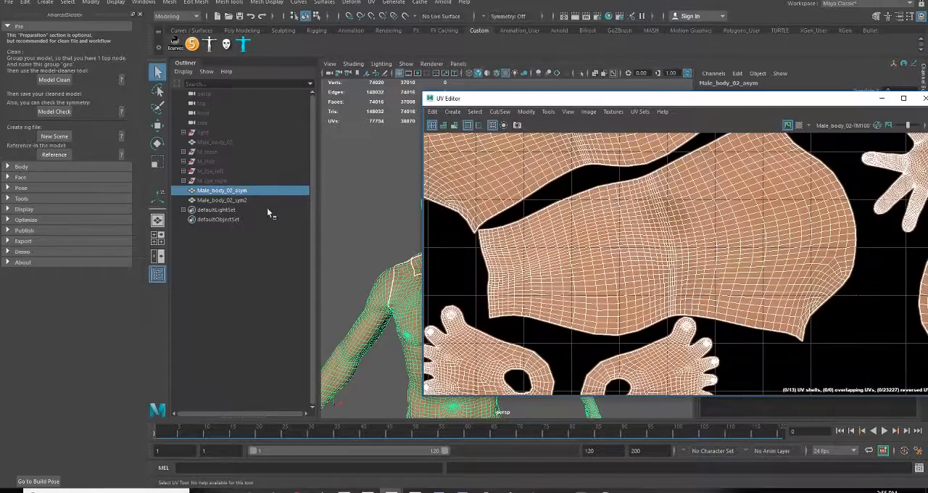
click(239, 201)
click(236, 190)
click(241, 200)
click(238, 191)
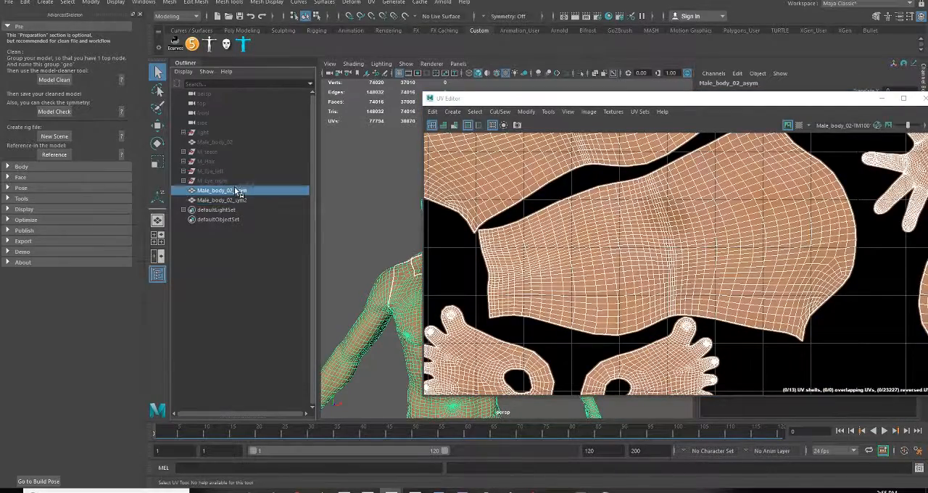
Compare the hand and finger UVs of Male_body_02_sym2 and Male_body_02_asym by alternating the selection
click(218, 201)
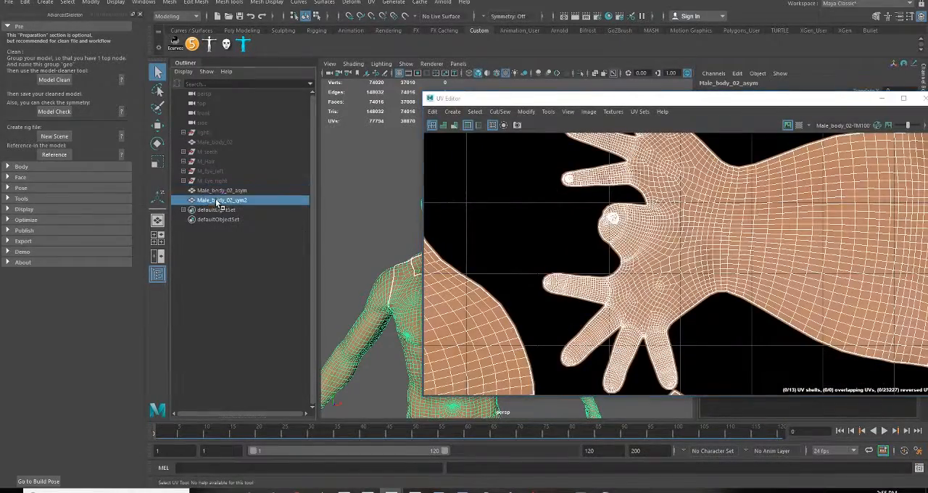
click(219, 192)
click(219, 200)
scroll(630, 172, up, 5)
alt+middle_drag(574, 172, 463, 288)
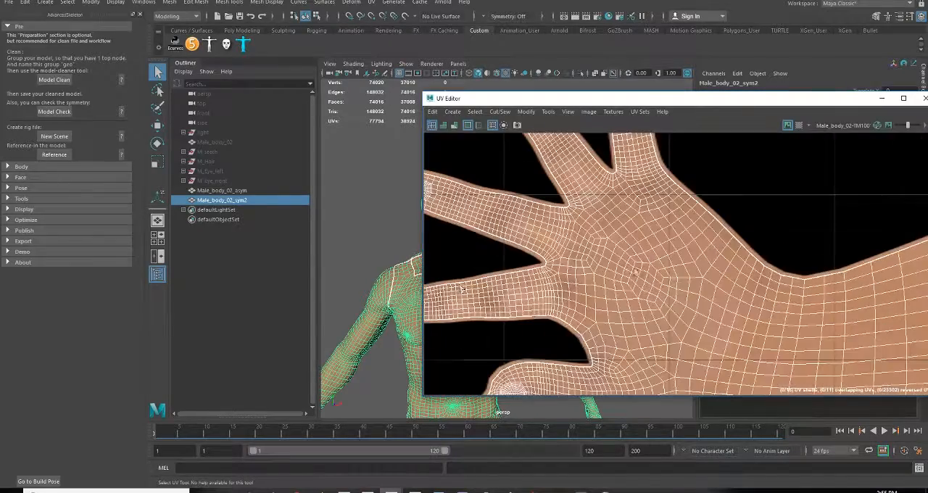
click(235, 192)
click(233, 200)
click(233, 192)
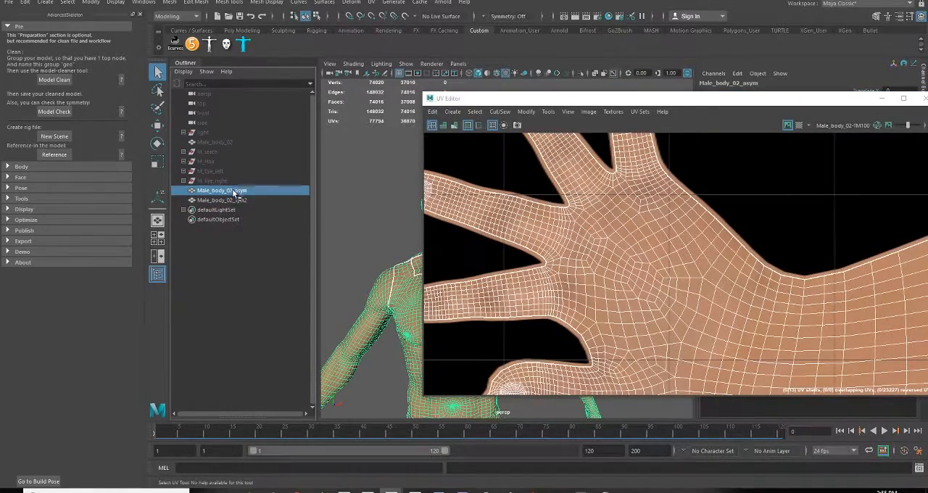
scroll(653, 311, down, 5)
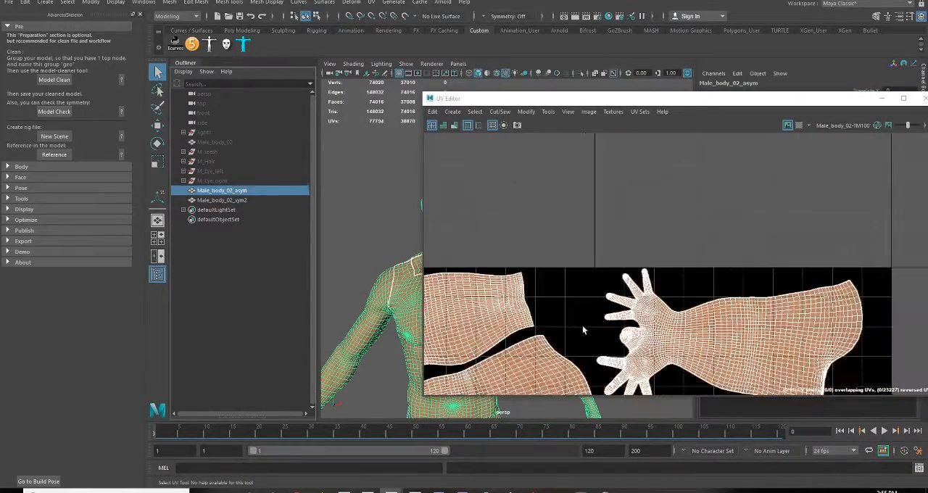
Return to the head UV shell of Male_body_02_asym and move the UV Editor aside to uncover the model
scroll(582, 324, up, 4)
alt+middle_drag(549, 291, 766, 265)
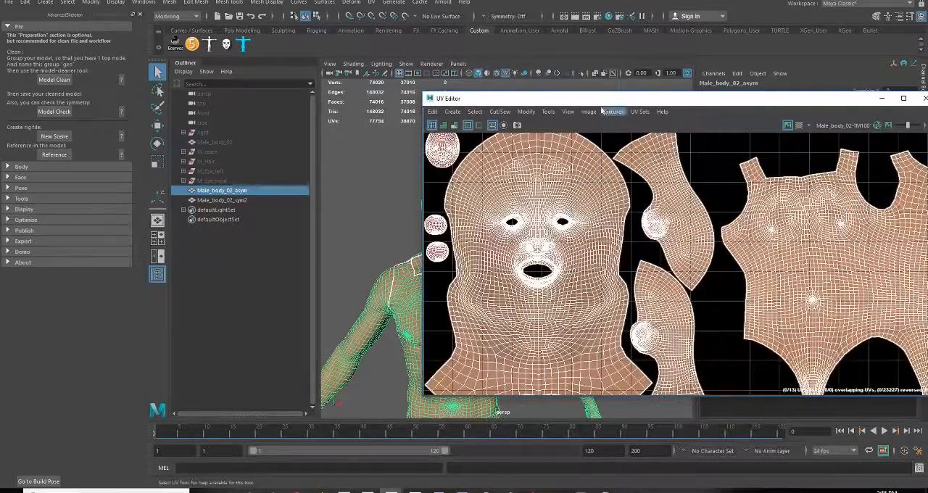
drag(609, 100, 779, 102)
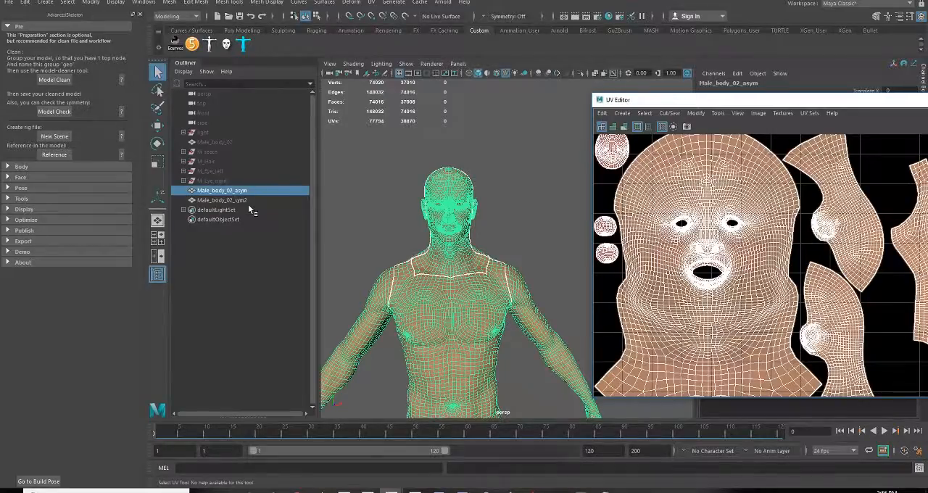
Inspect the mouth UVs of Male_body_02_asym and Male_body_02_sym2 up close, and clear the UV Editor away from the model
double_click(699, 105)
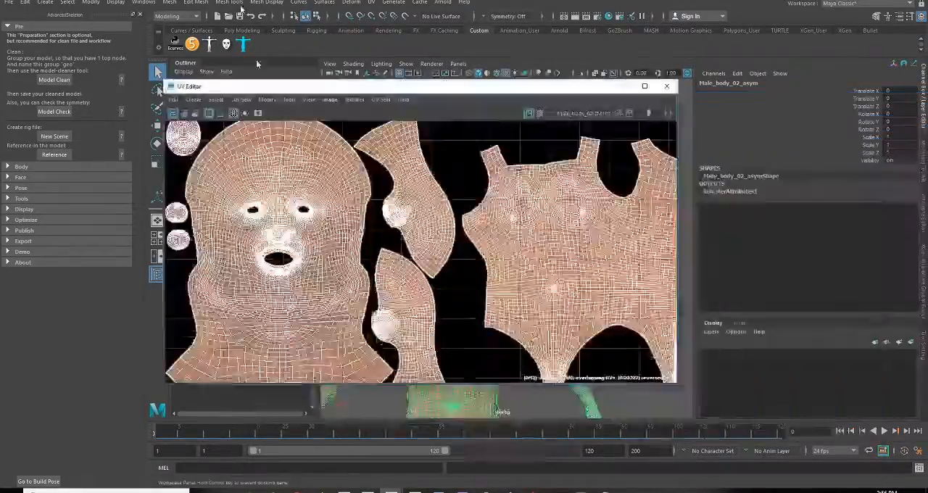
scroll(251, 303, up, 6)
scroll(252, 303, up, 3)
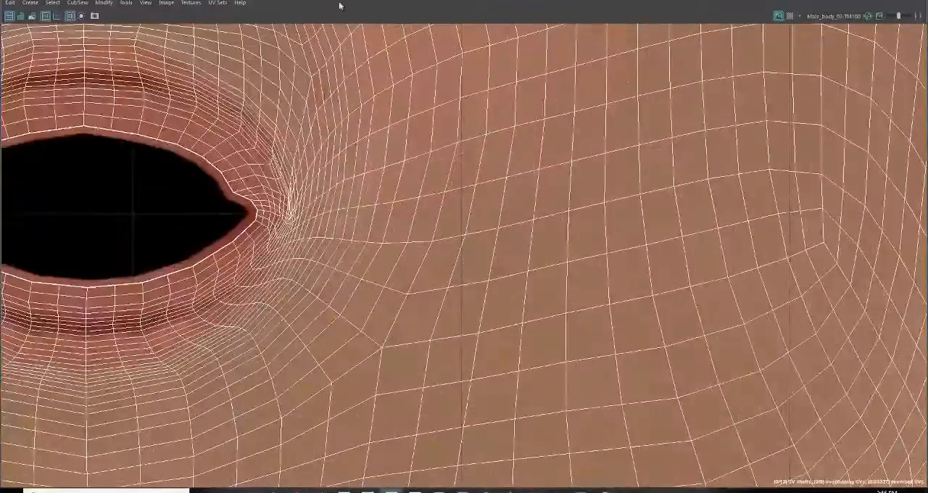
drag(342, 0, 647, 63)
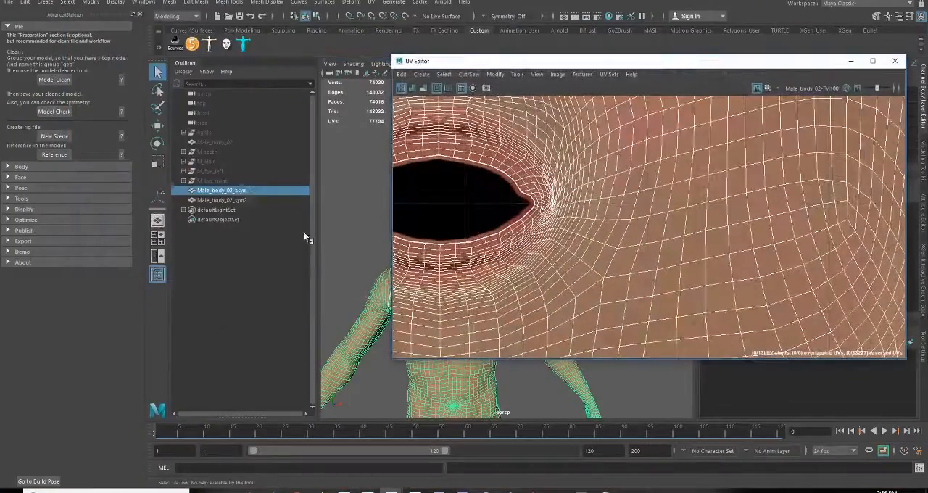
click(230, 200)
alt+middle_drag(469, 131, 555, 163)
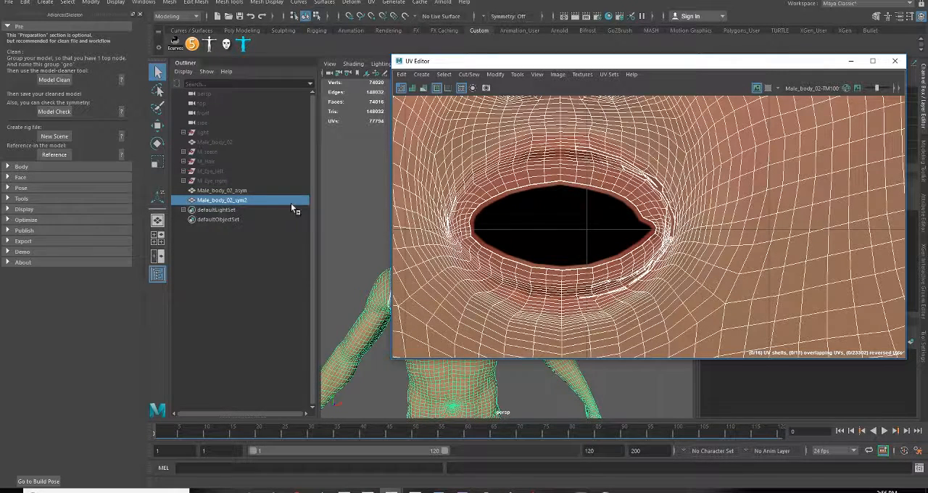
drag(559, 63, 927, 217)
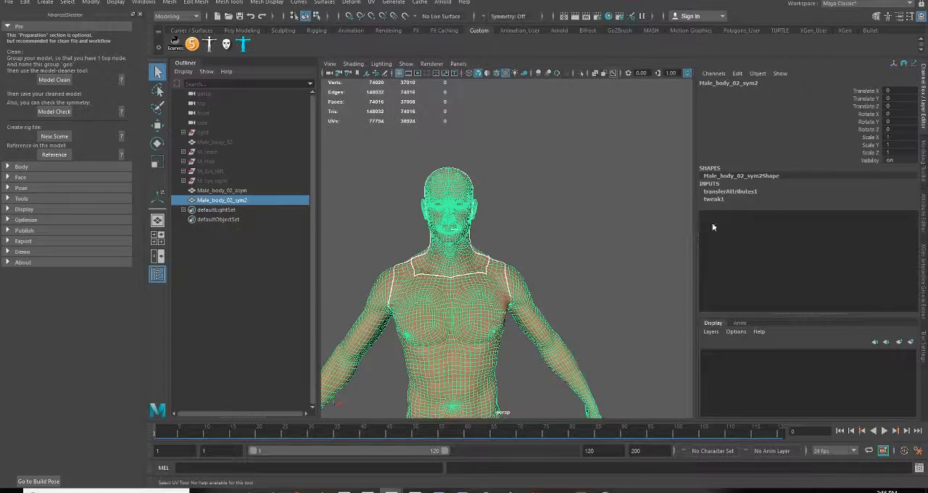
Delete the construction history of Male_body_02_asym and Male_body_02_sym2
ctrl+click(225, 190)
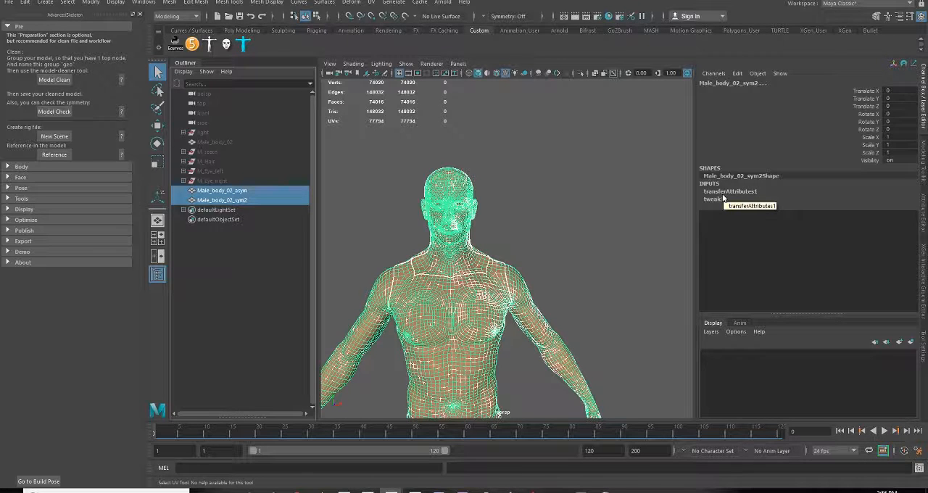
click(228, 191)
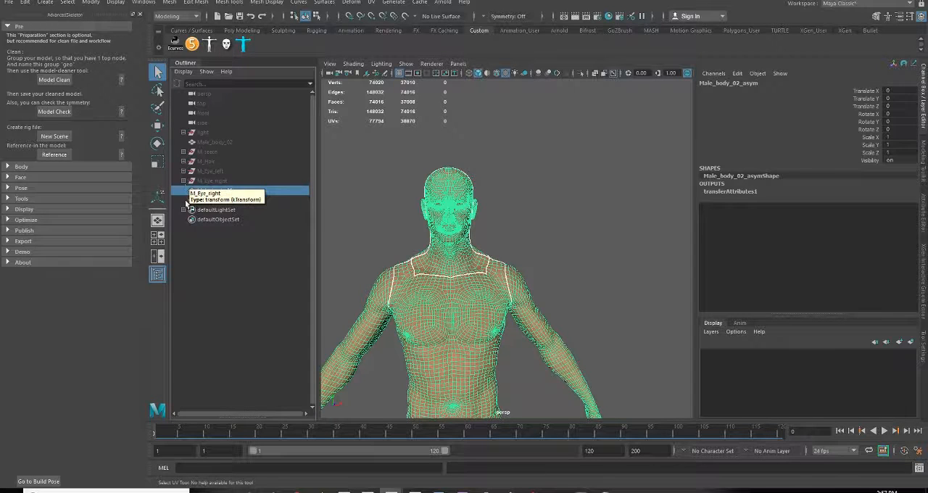
shift+click(244, 200)
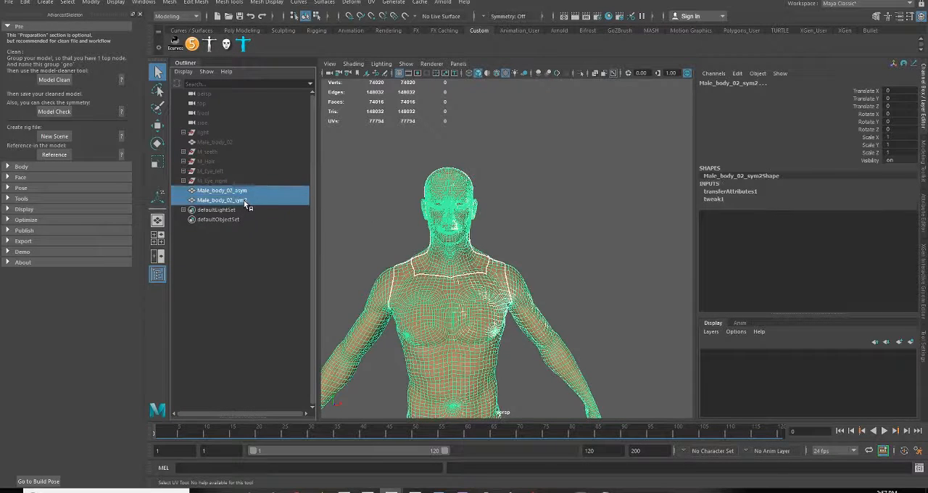
click(261, 208)
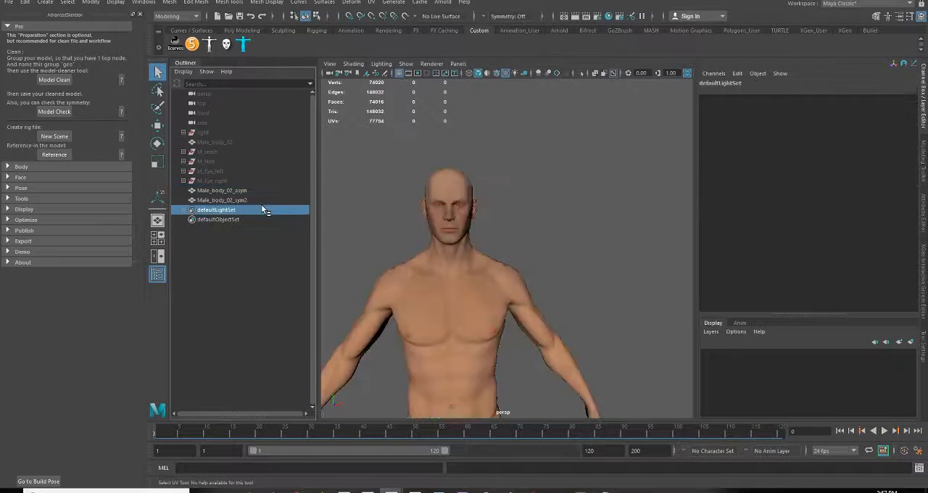
click(249, 200)
Hide Male_body_02_asym and select Male_body_02_sym2
click(239, 190)
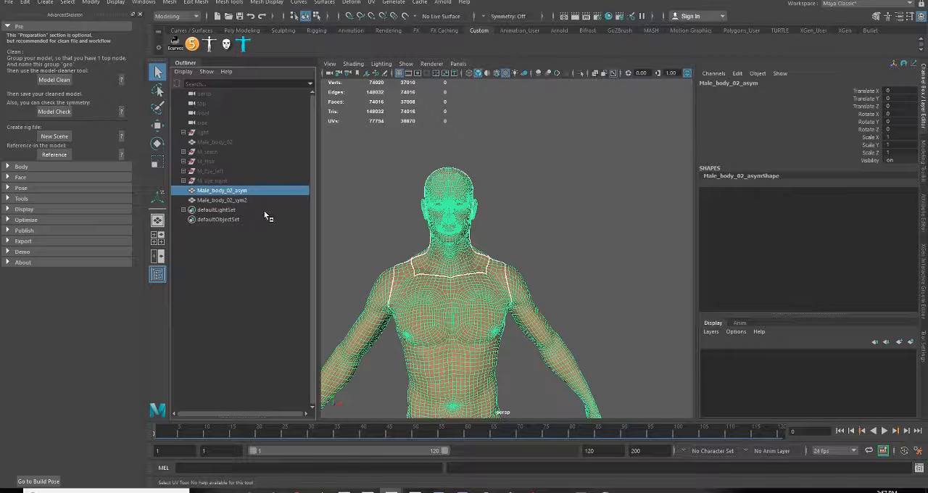
key(h)
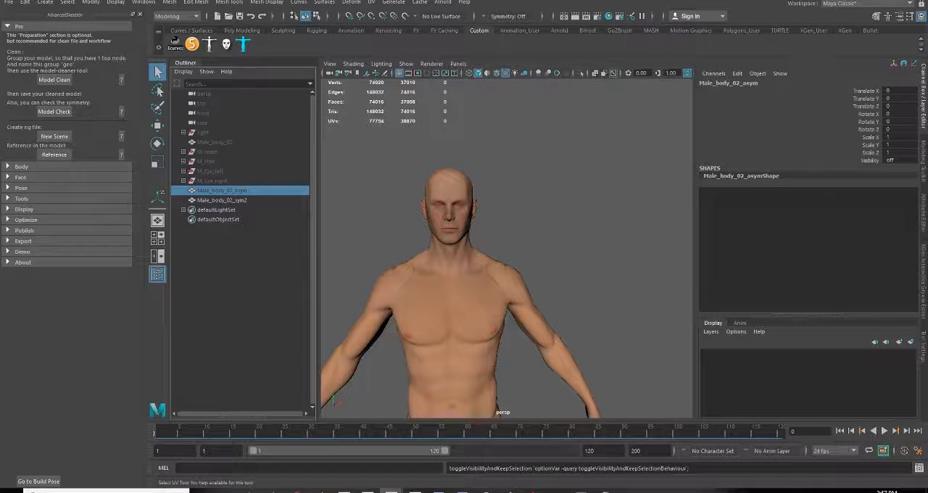
click(253, 200)
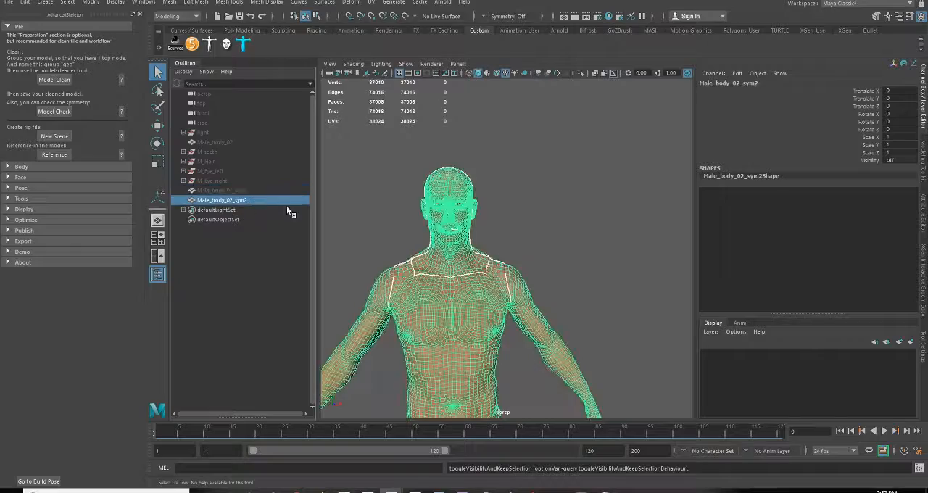
Inspect the UV seams of Male_body_02_sym2 around the upper lip, mouth corner and lower lip, switching component selection to edges
drag(927, 290, 610, 2)
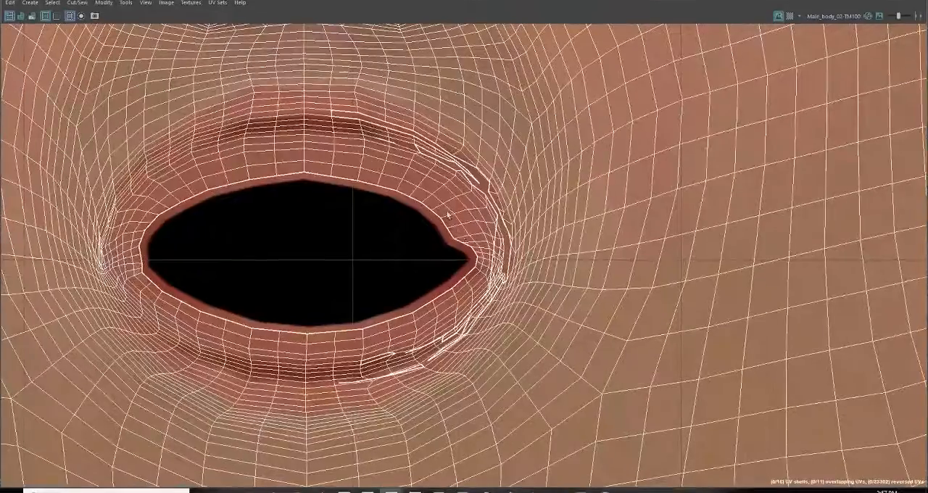
scroll(454, 232, down, 2)
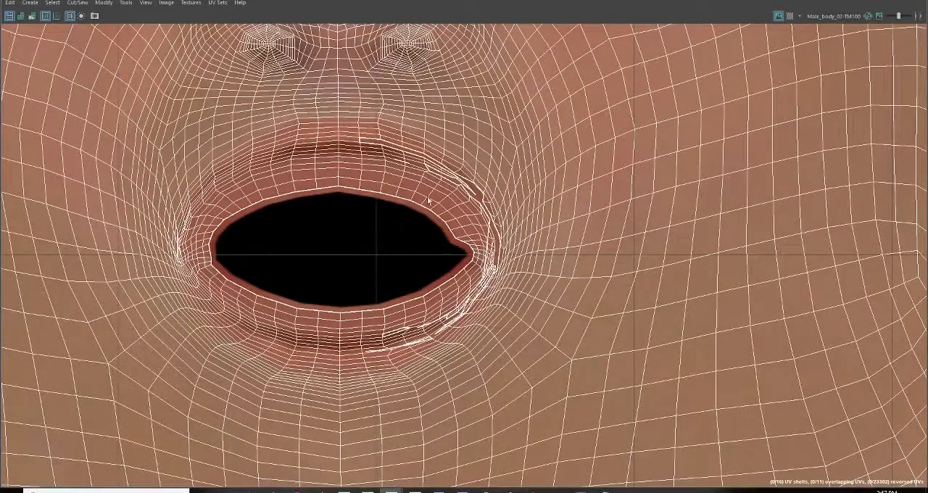
scroll(433, 350, up, 1)
scroll(352, 147, up, 3)
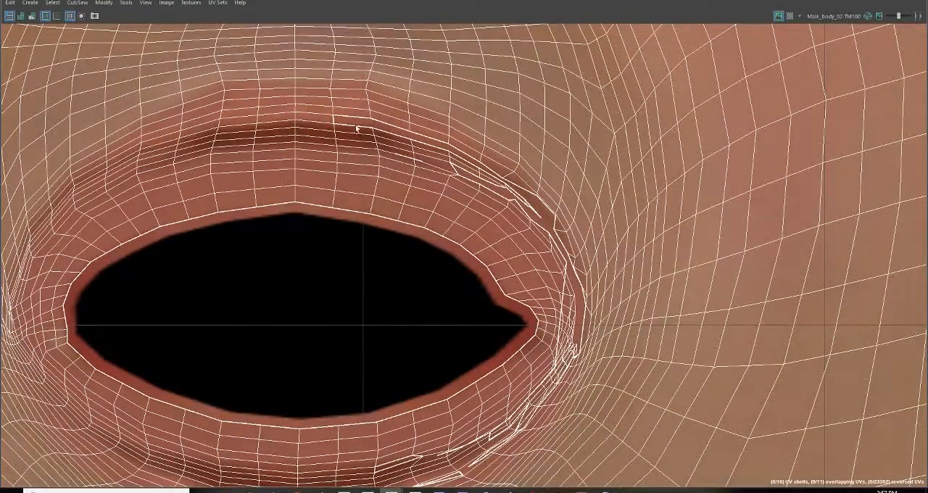
alt+middle_drag(382, 150, 456, 225)
scroll(456, 225, up, 5)
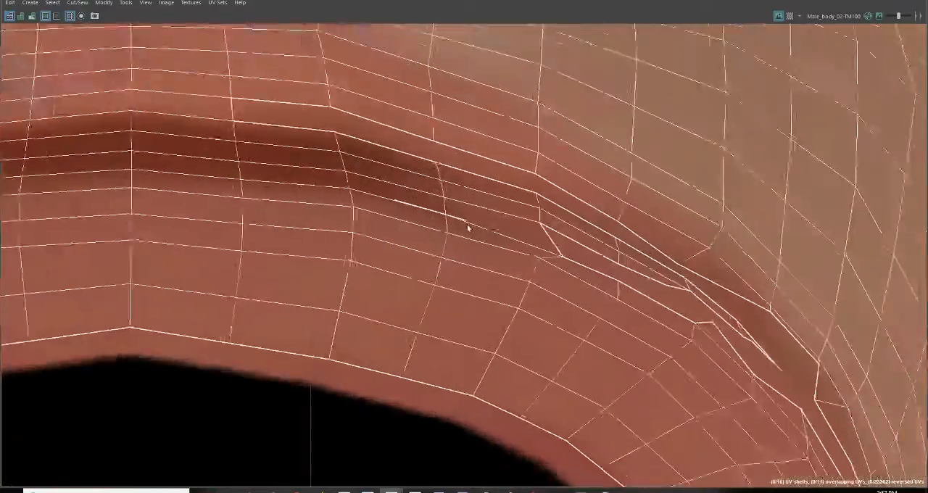
right_click(374, 127)
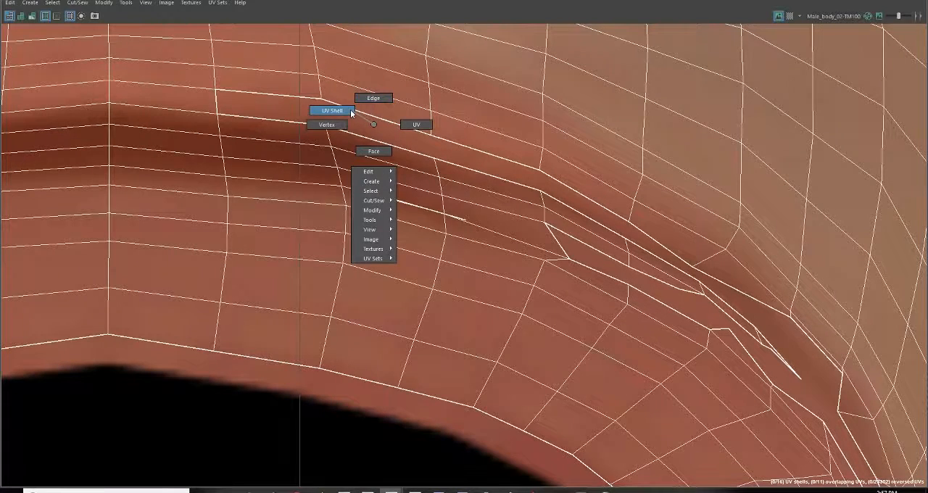
click(372, 99)
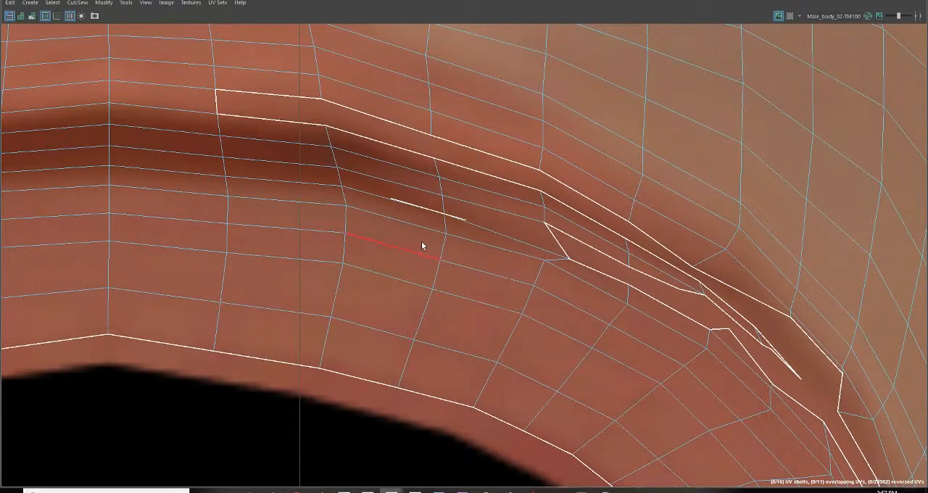
scroll(495, 350, down, 3)
scroll(494, 350, down, 1)
alt+middle_drag(522, 417, 476, 148)
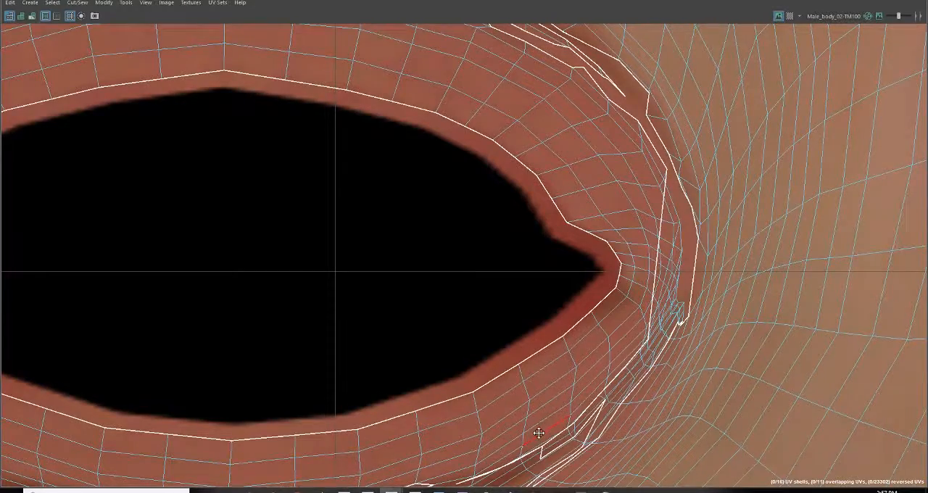
alt+middle_drag(539, 433, 580, 218)
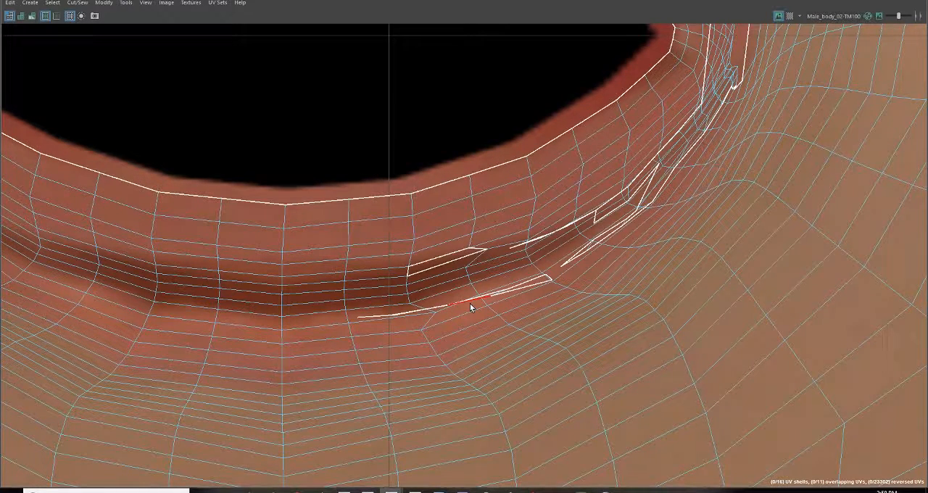
Sew the loose UV border edges along the lower lip and unfold the UVs, accepting the fix for non-manifold geometry
scroll(500, 312, up, 2)
click(517, 286)
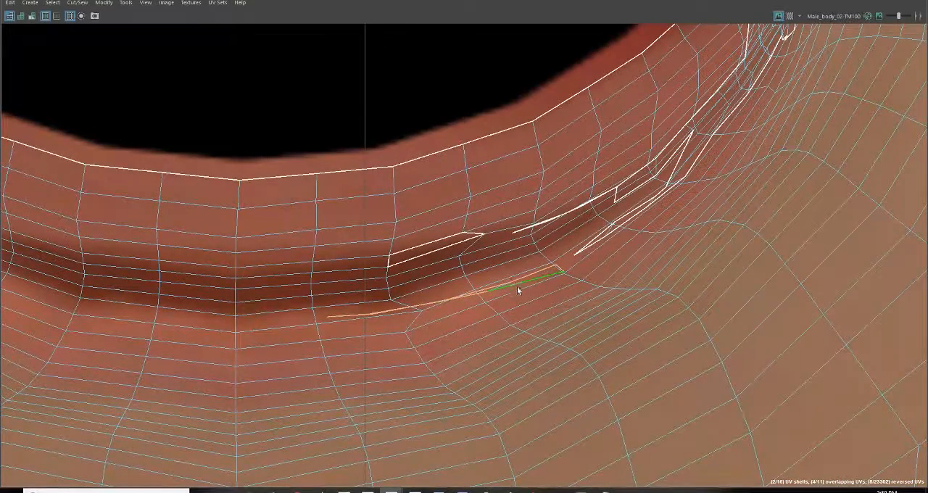
scroll(511, 309, up, 3)
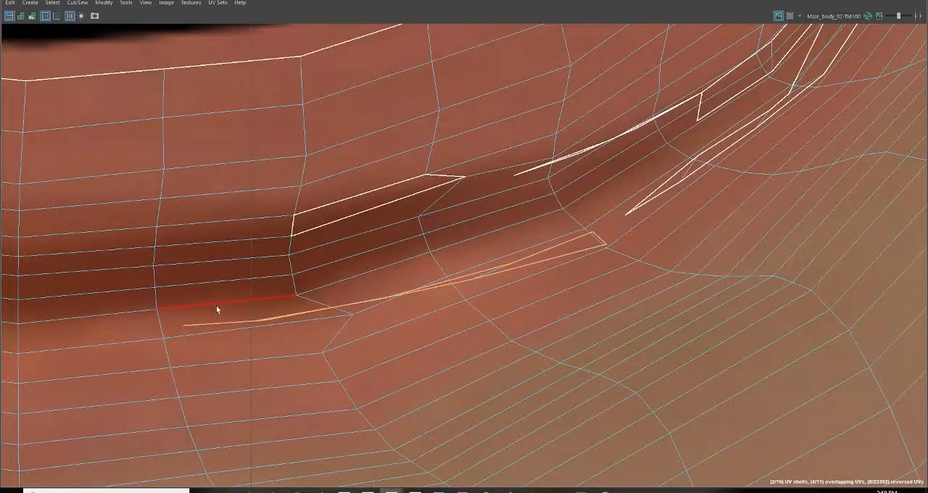
scroll(584, 383, down, 2)
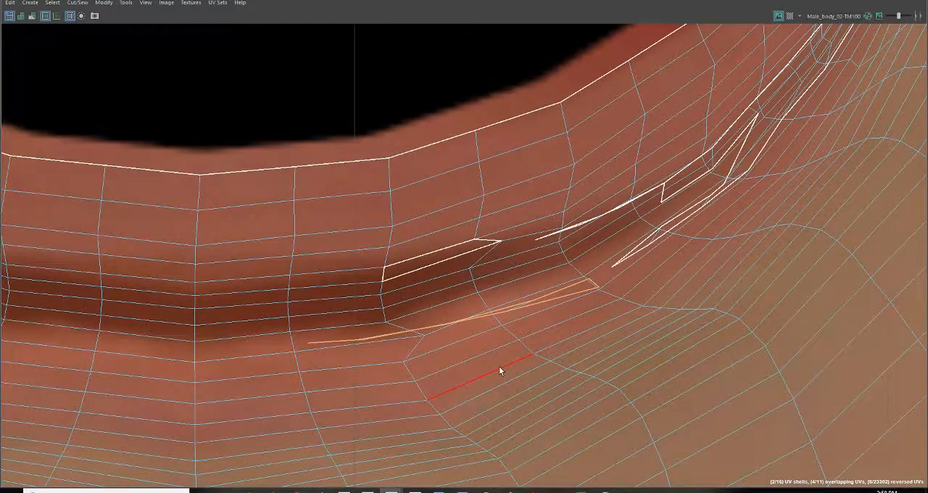
key(ctrl+z)
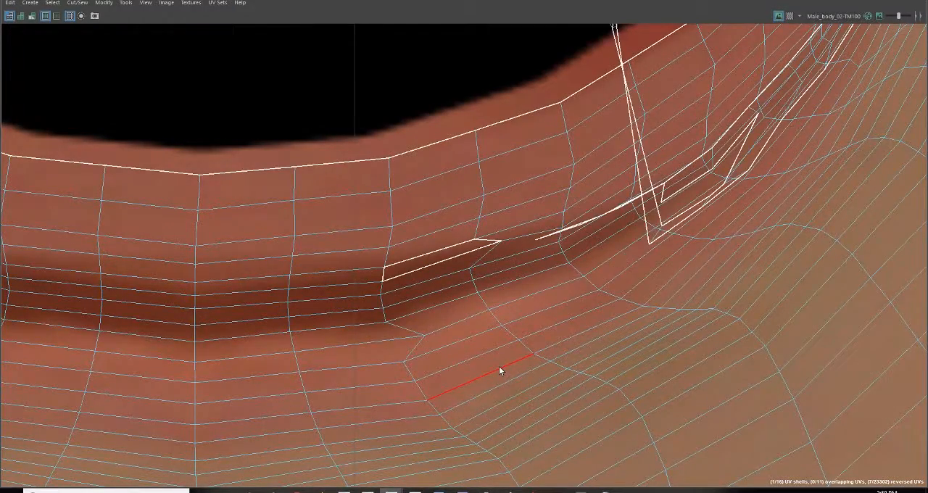
scroll(499, 367, down, 3)
alt+middle_drag(526, 183, 494, 395)
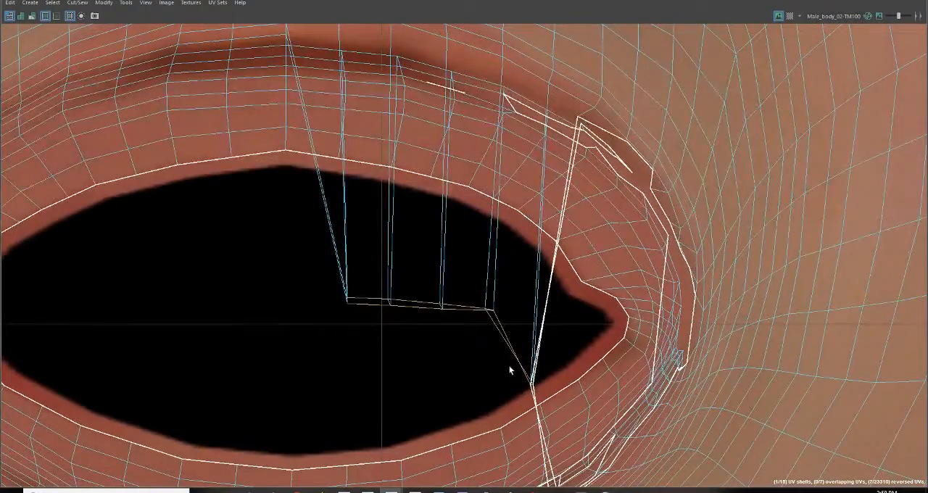
scroll(509, 364, down, 1)
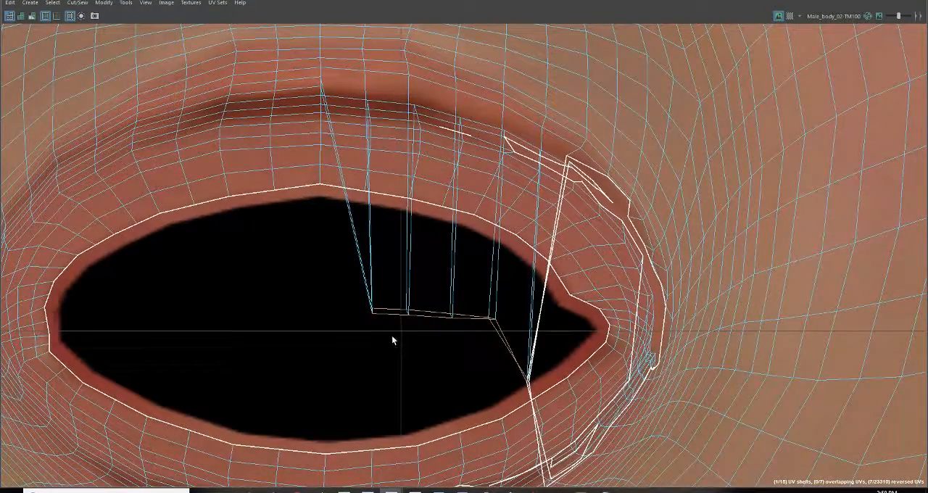
key(ctrl+u)
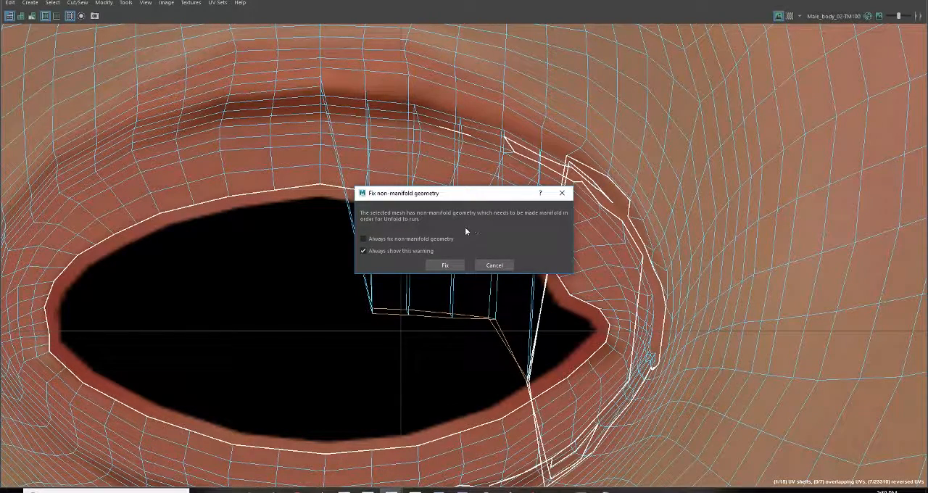
click(450, 266)
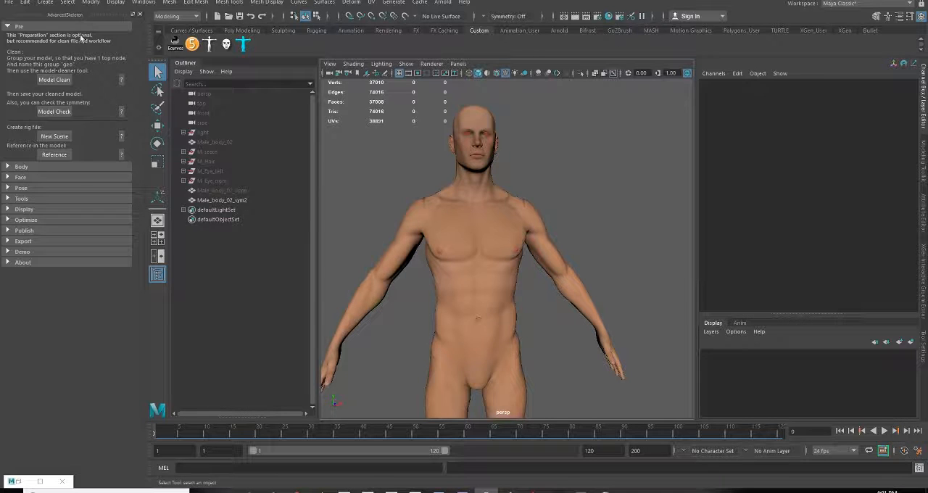
Open AdvancedSkeleton's Model Clean tool to read its cleanup requirements, and close it without cleaning
click(54, 80)
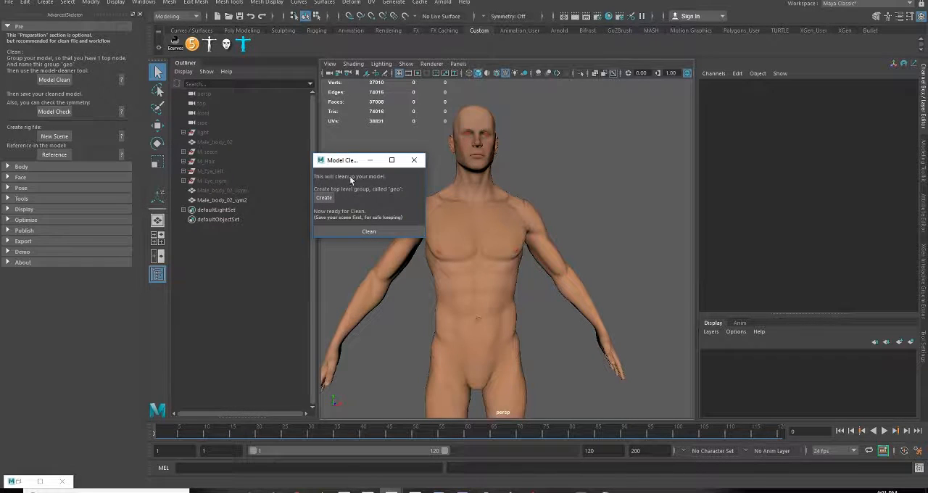
drag(356, 166, 697, 157)
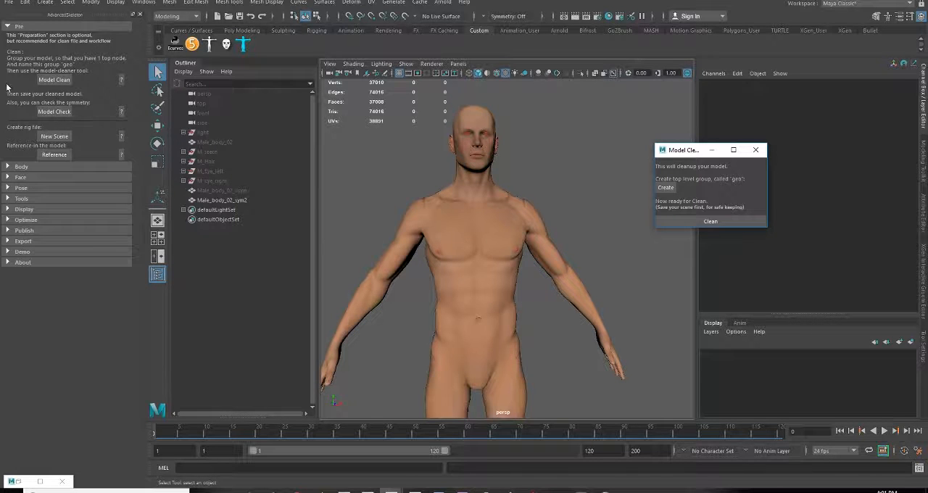
click(756, 149)
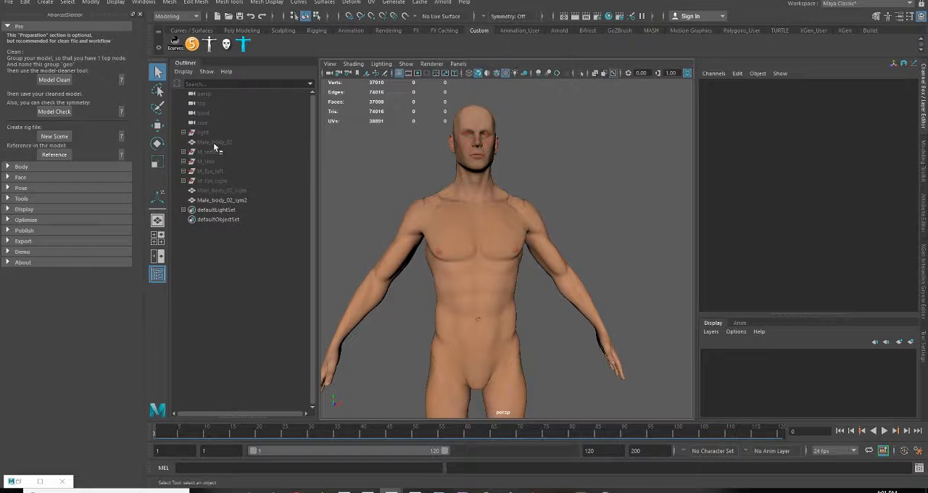
Delete the two body copies Male_body_02_asym and Male_body_02_sym2 from the scene
drag(216, 144, 222, 194)
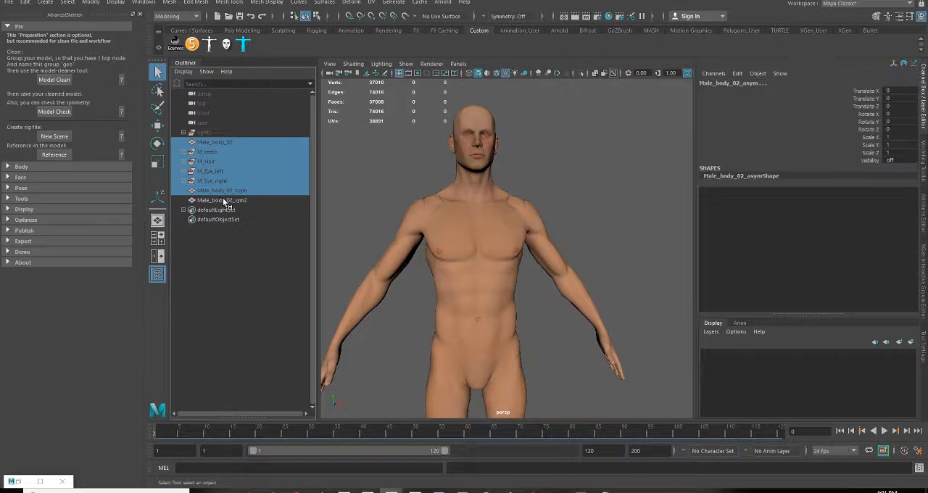
click(241, 200)
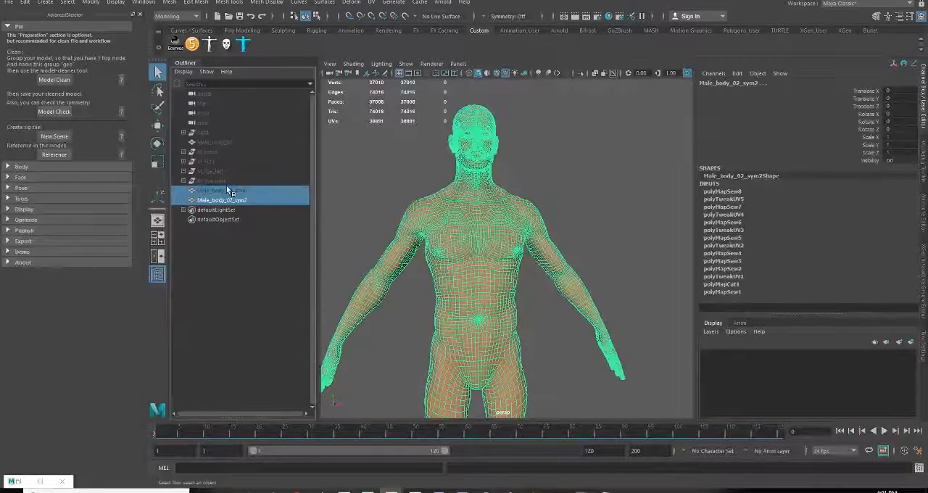
key(Delete)
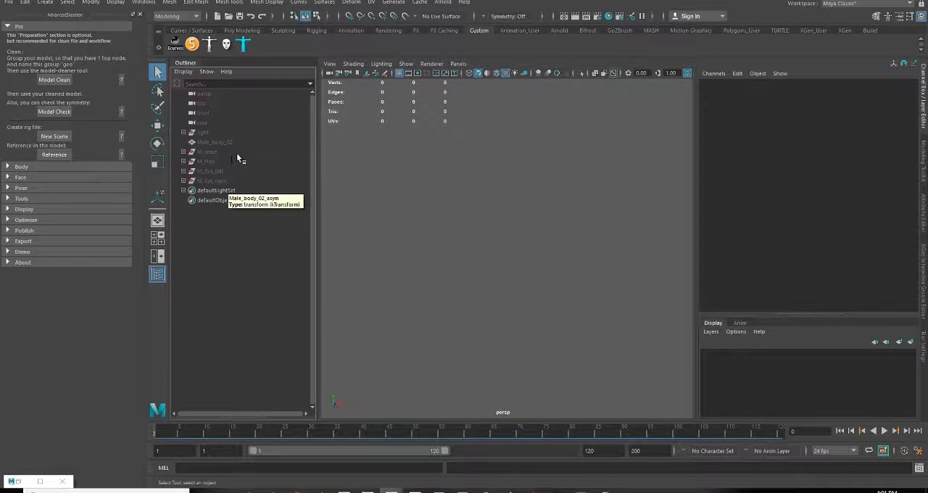
Unhide Male_body_02, M_teeth, M_Hair, M_Eye_left and M_Eye_right, and group them together
drag(223, 143, 224, 185)
key(h)
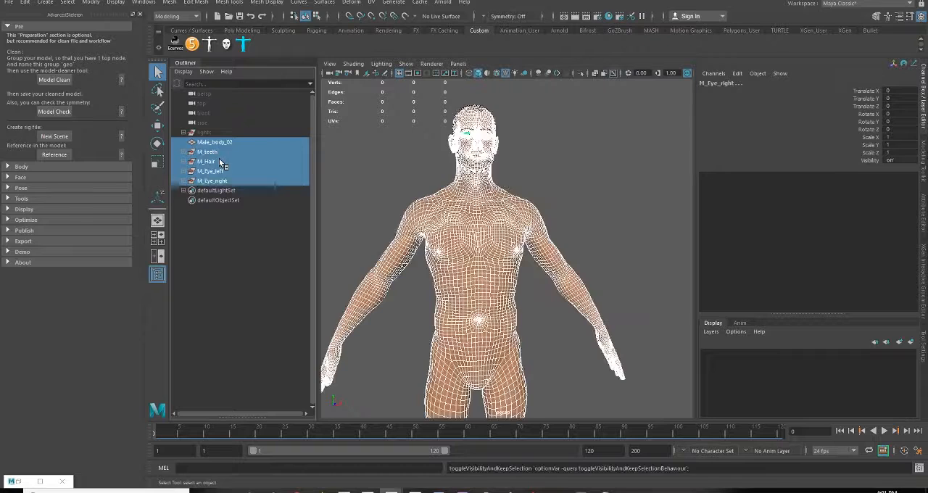
key(ctrl+g)
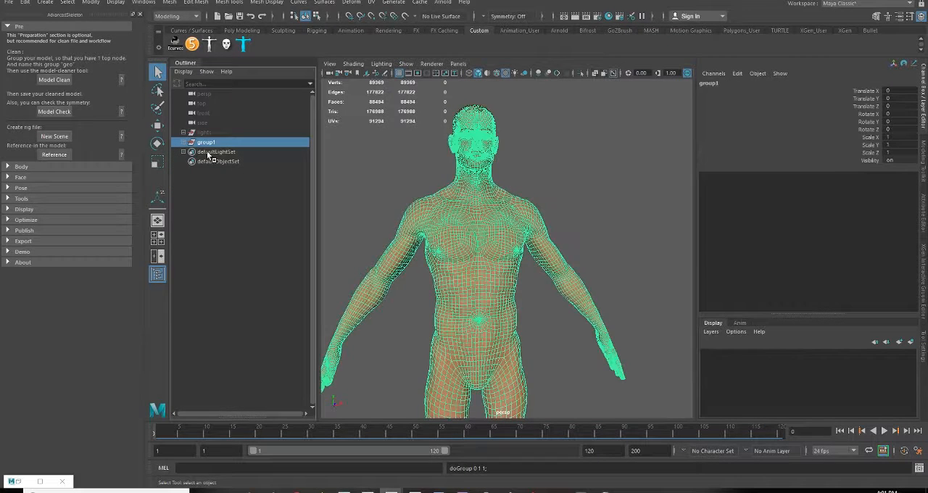
Rename the new group geo and move it above the lights group in the Outliner
double_click(206, 142)
text(ge)
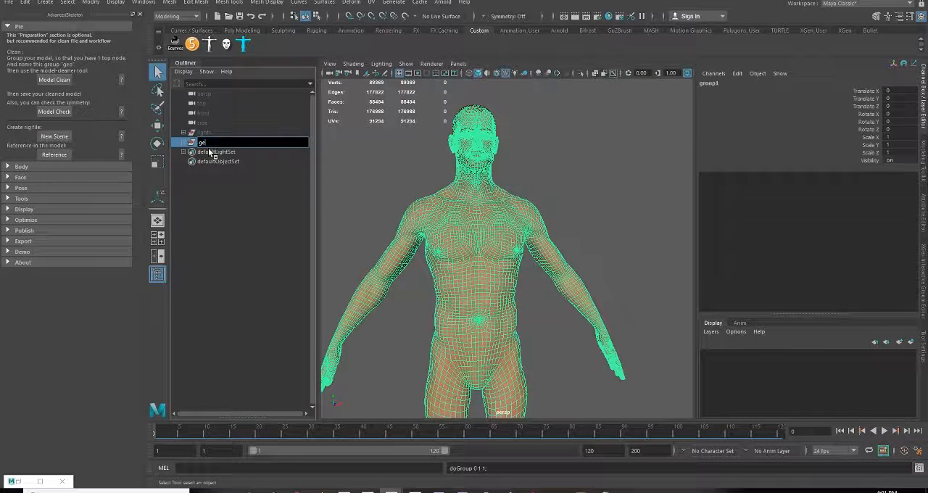
text(o)
key(Return)
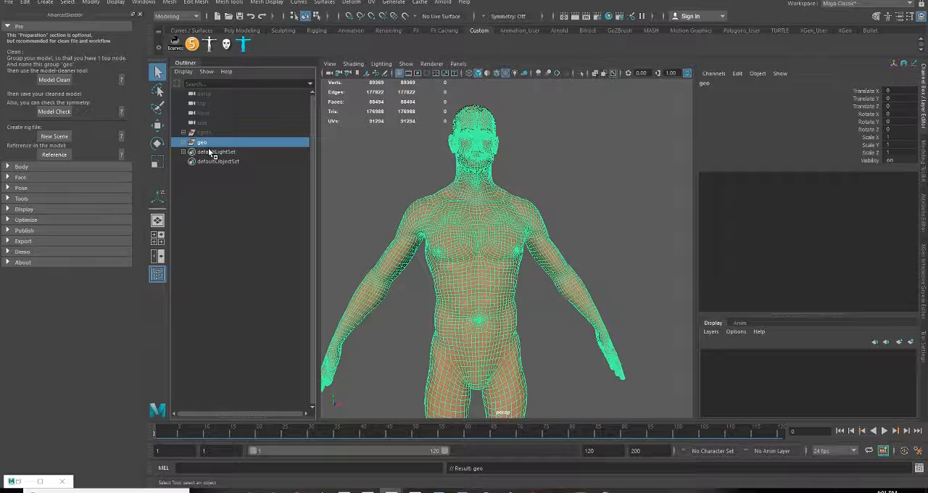
drag(210, 152, 207, 135)
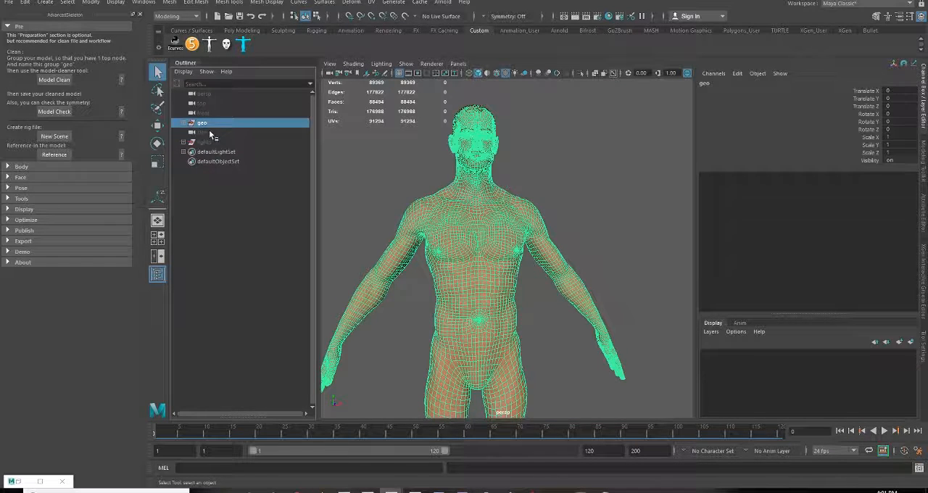